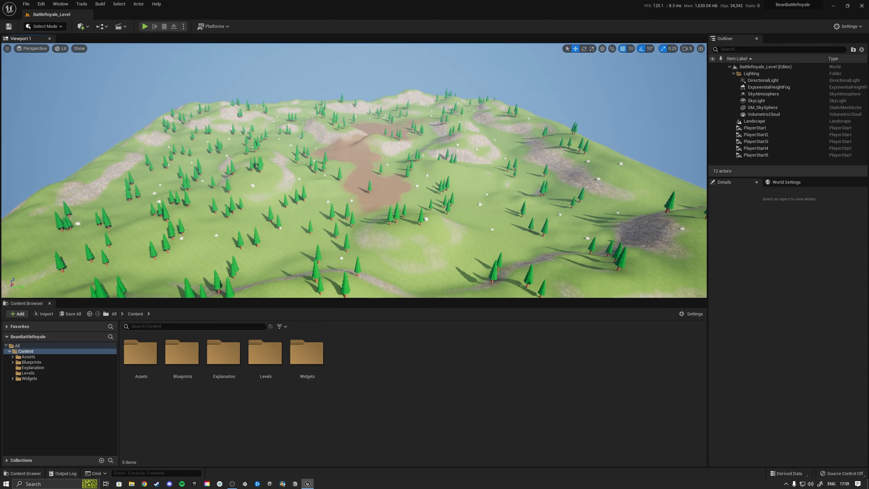
Step: Examine the landscape, its outer edges and the empty surroundings from several angles
{"action": "right_click_drag", "start_coordinate": [354, 170], "coordinate": [148, 148]}
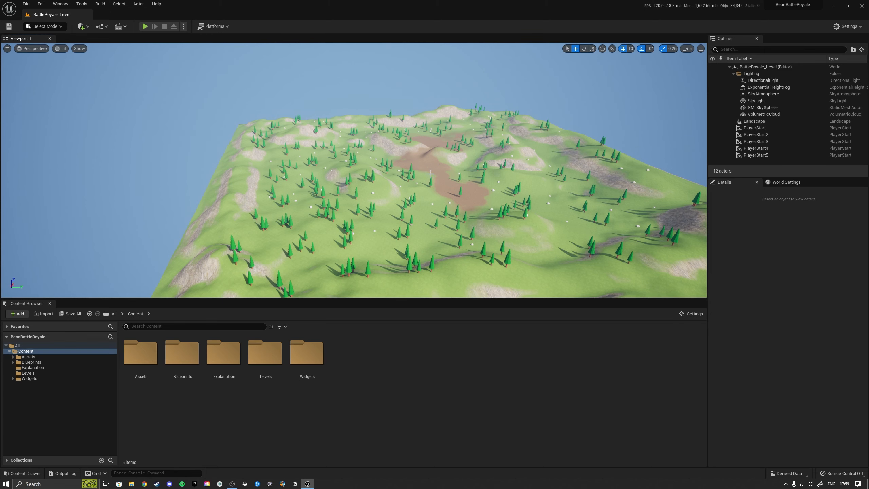
{"action": "mouse_move", "coordinate": [431, 173]}
{"action": "right_mouse_down"}
{"action": "mouse_move", "coordinate": [444, 150]}
{"action": "mouse_move", "coordinate": [435, 174]}
{"action": "right_mouse_up"}
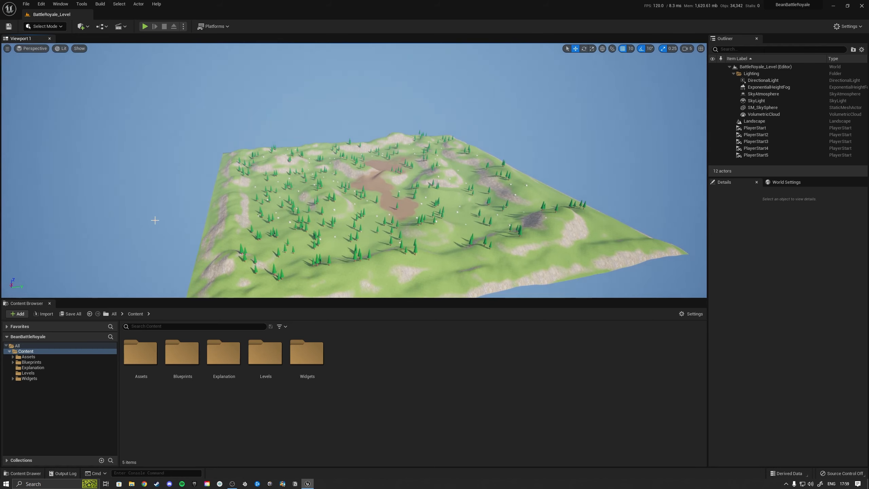
{"action": "right_click_drag", "start_coordinate": [143, 148], "coordinate": [161, 131]}
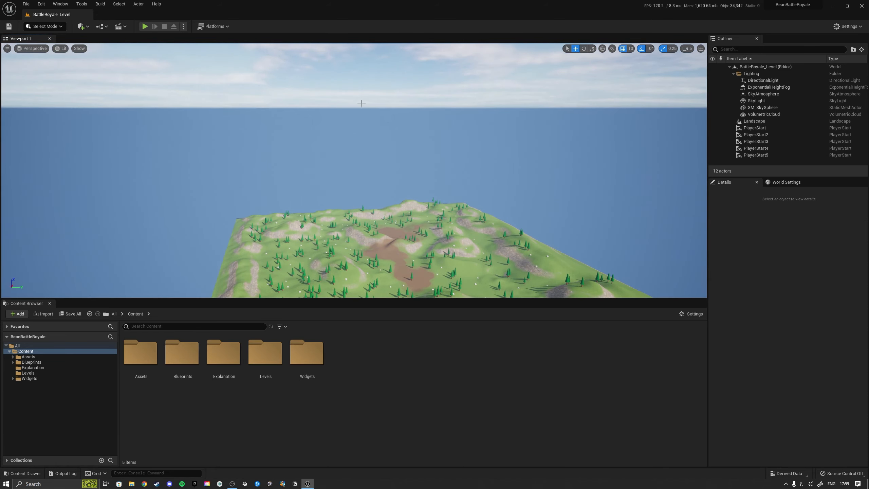
{"action": "right_click_drag", "start_coordinate": [365, 236], "coordinate": [401, 191]}
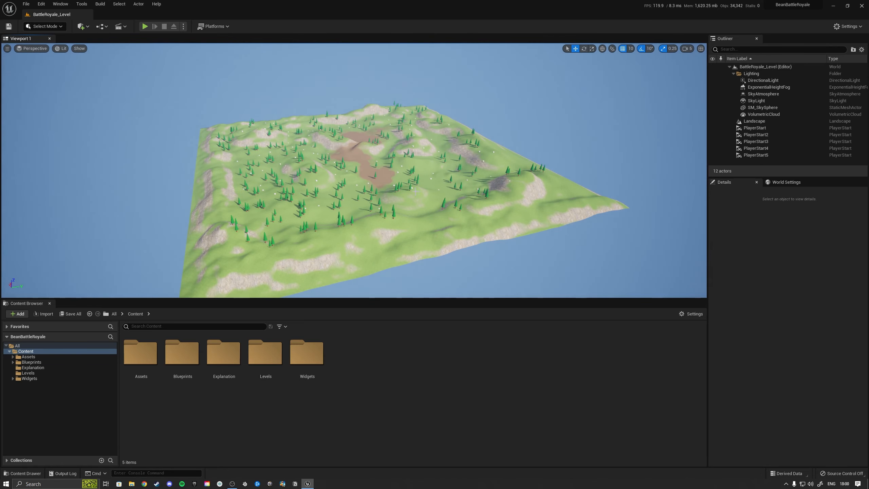
{"action": "mouse_move", "coordinate": [414, 191]}
{"action": "right_mouse_down"}
{"action": "mouse_move", "coordinate": [416, 153]}
{"action": "mouse_move", "coordinate": [424, 200]}
{"action": "right_mouse_up"}
{"action": "right_click_drag", "start_coordinate": [363, 169], "coordinate": [357, 188]}
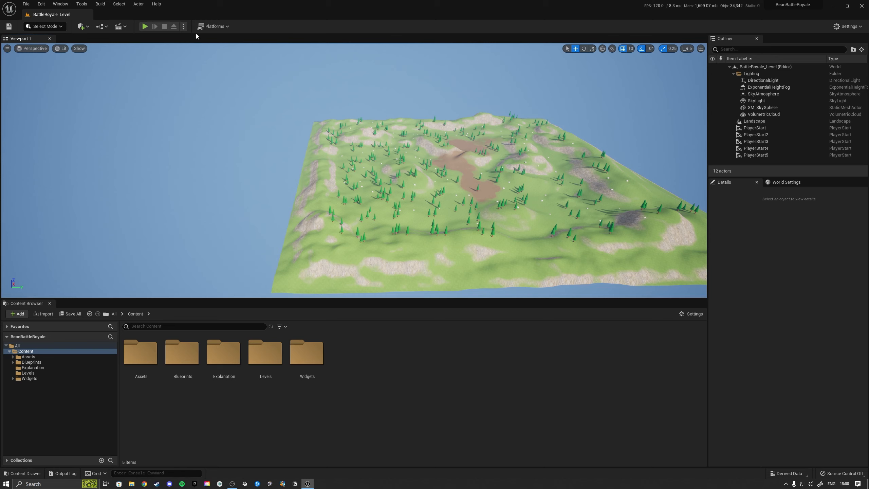
{"action": "left_click", "coordinate": [184, 27]}
{"action": "right_click_drag", "start_coordinate": [301, 171], "coordinate": [310, 163]}
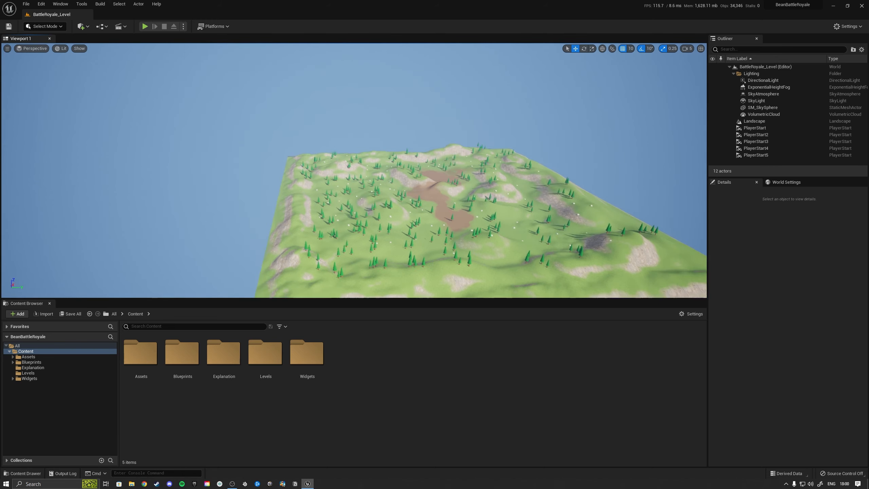
{"action": "right_click_drag", "start_coordinate": [381, 132], "coordinate": [387, 132]}
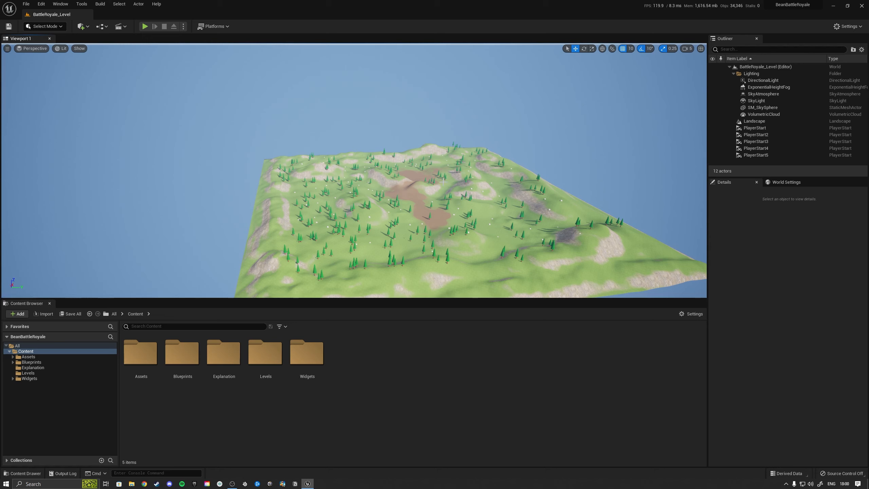
{"action": "right_click_drag", "start_coordinate": [458, 163], "coordinate": [446, 150]}
{"action": "key", "text": "w"}
{"action": "key", "text": "q"}
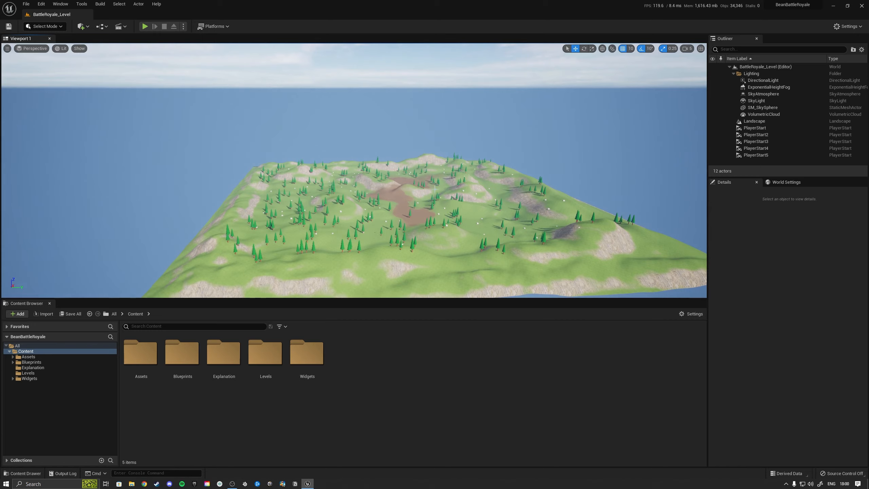
{"action": "key", "text": "a"}
{"action": "right_click_drag", "start_coordinate": [435, 189], "coordinate": [452, 201]}
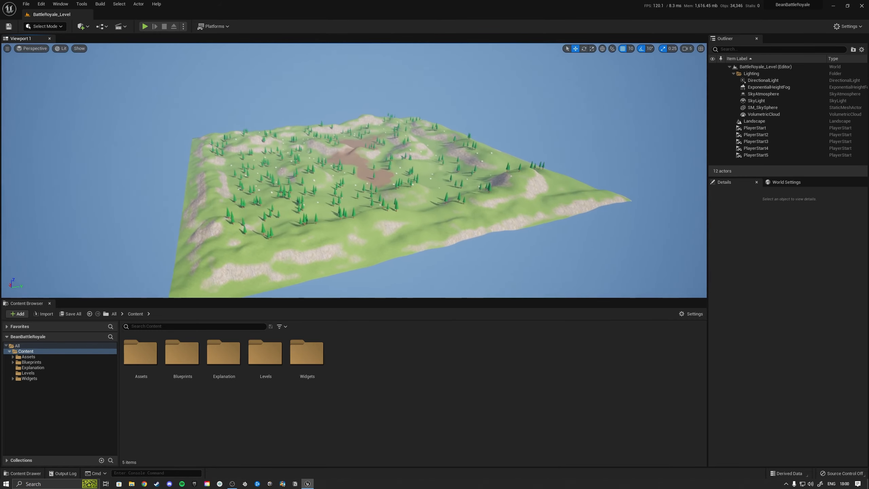
{"action": "right_click_drag", "start_coordinate": [221, 158], "coordinate": [221, 159]}
{"action": "key", "text": "e"}
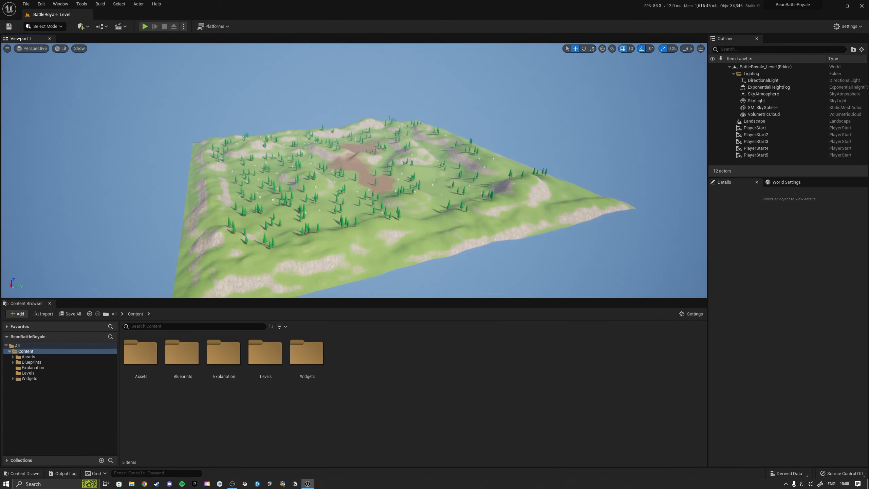
Step: Place a plane shape in the level on the near part of the landscape
{"action": "left_click", "coordinate": [81, 27]}
{"action": "mouse_move", "coordinate": [99, 90]}
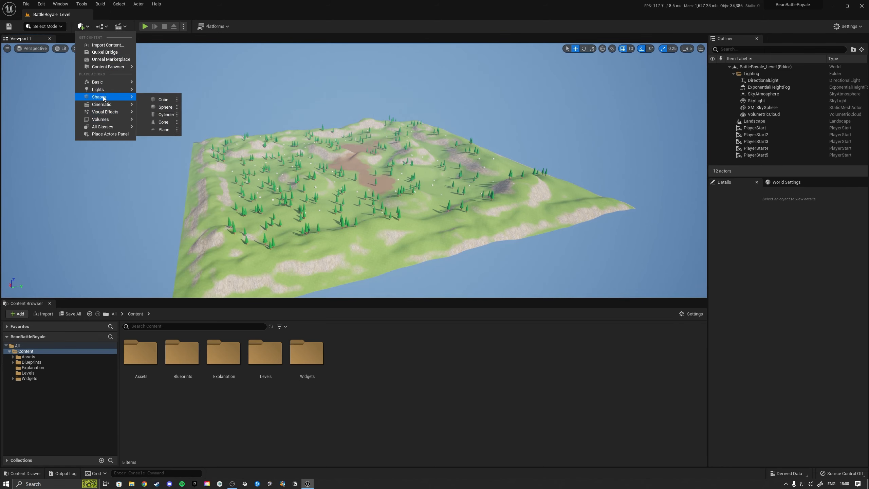
{"action": "left_click_drag", "start_coordinate": [164, 130], "coordinate": [327, 164]}
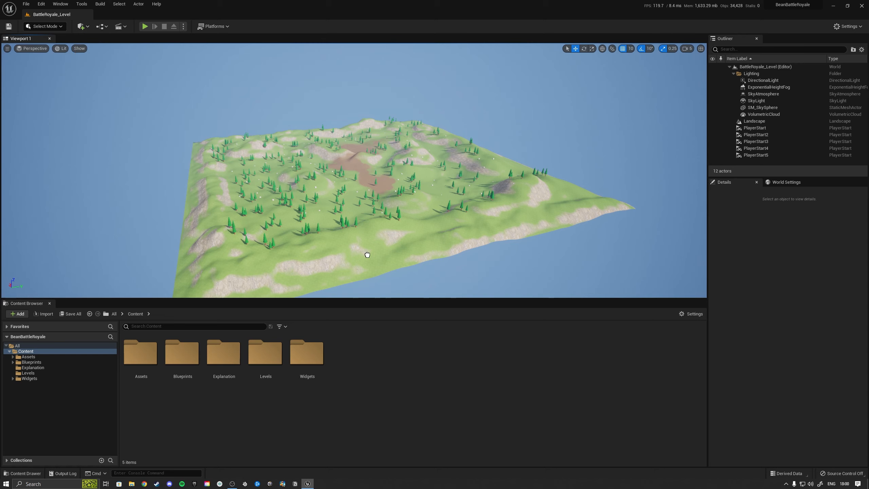
{"action": "left_click_drag", "start_coordinate": [374, 261], "coordinate": [373, 260]}
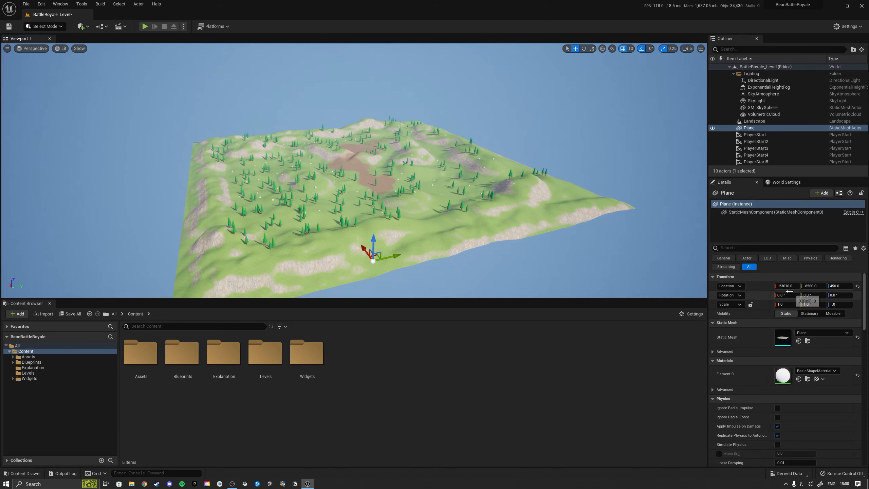
Step: Set the plane's X and Y scale to 4000 and reset its location to the world origin
{"action": "left_click", "coordinate": [787, 304]}
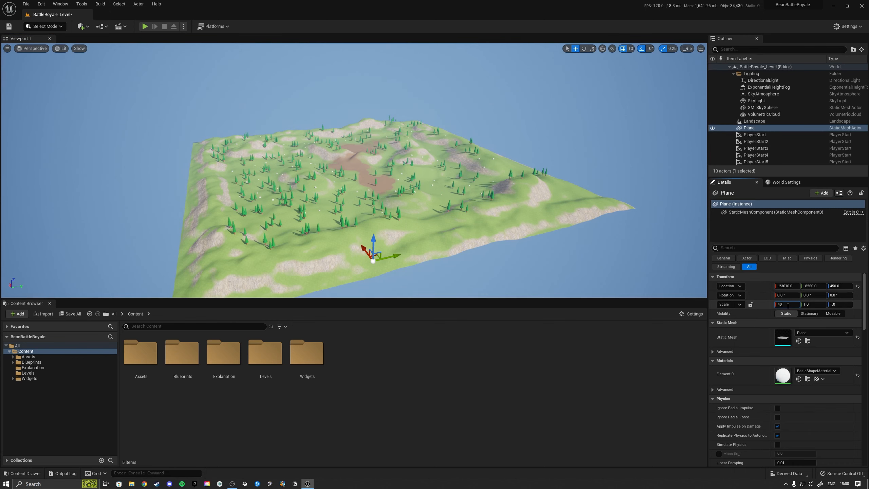
{"action": "type", "text": "4000"}
{"action": "key", "text": "Tab"}
{"action": "type", "text": "4000"}
{"action": "key", "text": "Return"}
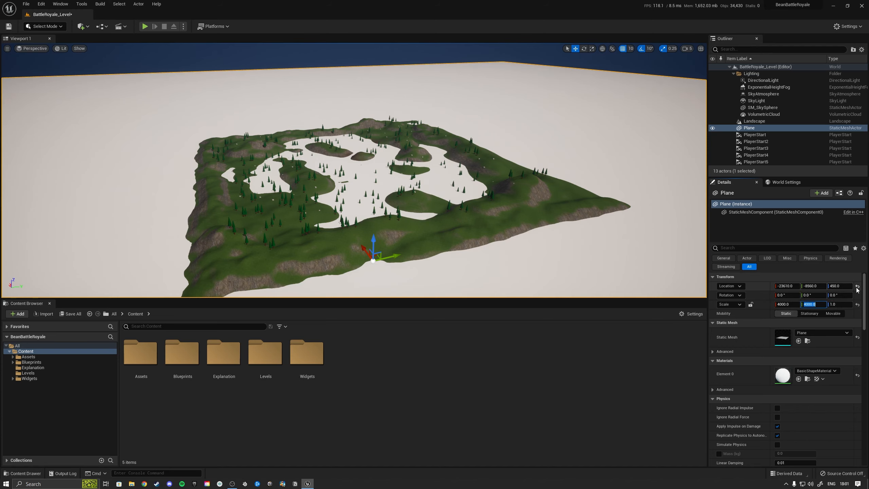
{"action": "left_click", "coordinate": [858, 287]}
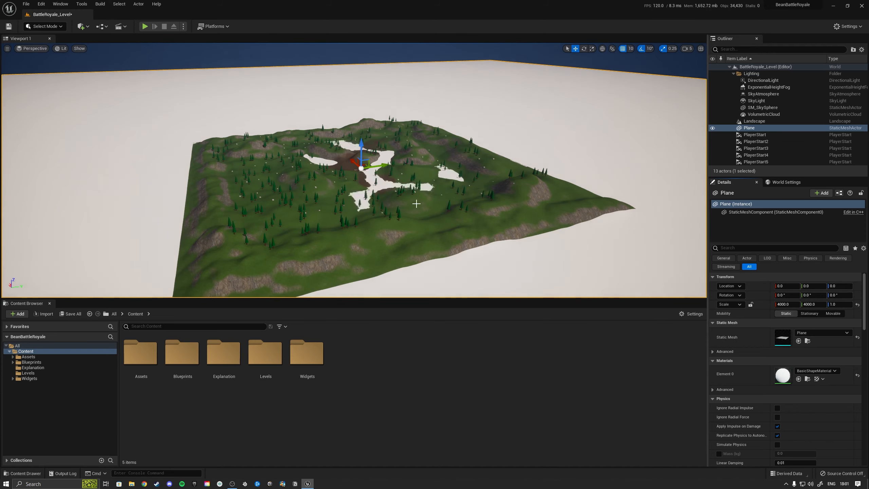
Step: Look over the enlarged plane and focus the view on the first PlayerStart
{"action": "scroll", "coordinate": [416, 204], "scroll_direction": "down", "scroll_amount": 15}
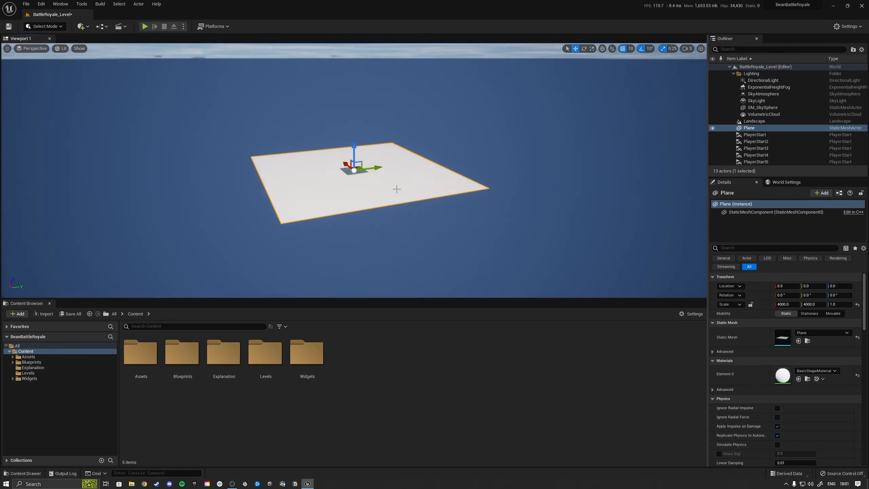
{"action": "left_click", "coordinate": [361, 172]}
{"action": "key", "text": "f"}
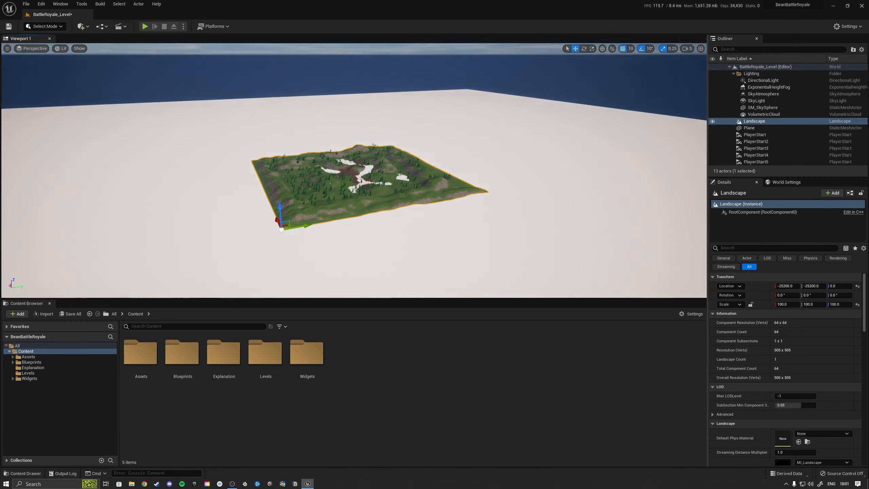
{"action": "left_click", "coordinate": [358, 160]}
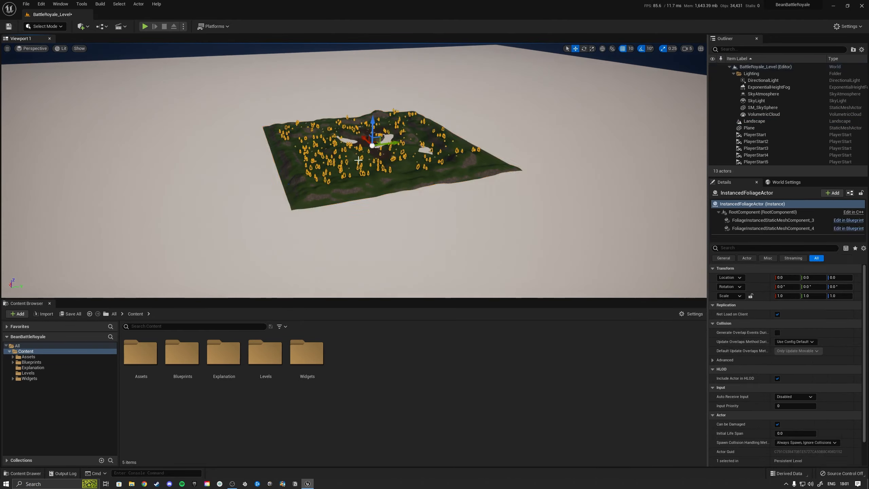
{"action": "double_click", "coordinate": [755, 135]}
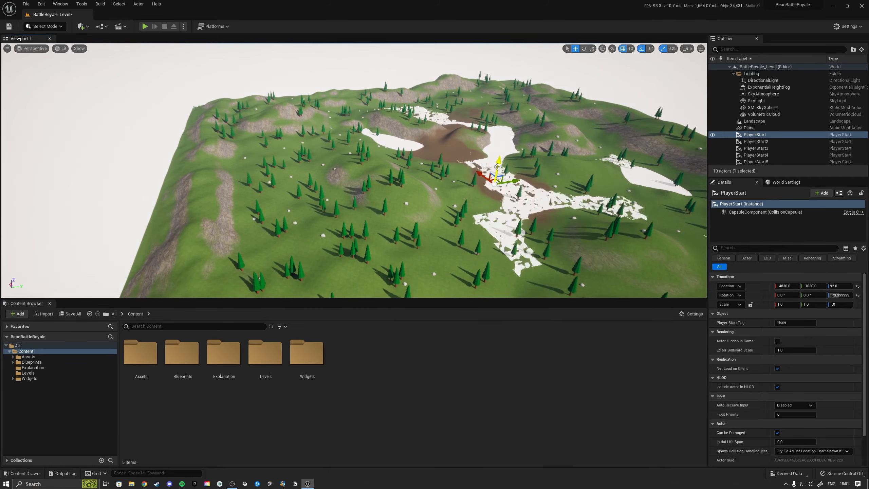
Step: Open the Assets/Materials/Water folder and save the changes to BattleRoyale_Level
{"action": "left_click", "coordinate": [28, 357]}
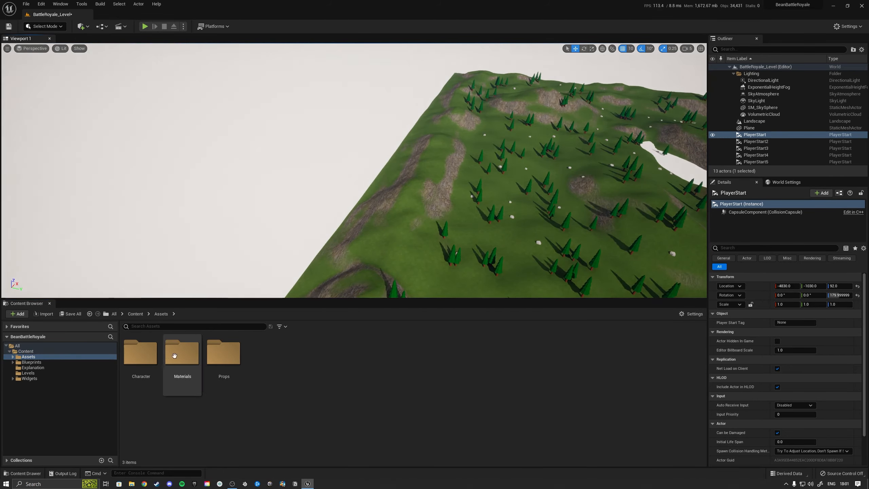
{"action": "double_click", "coordinate": [175, 355]}
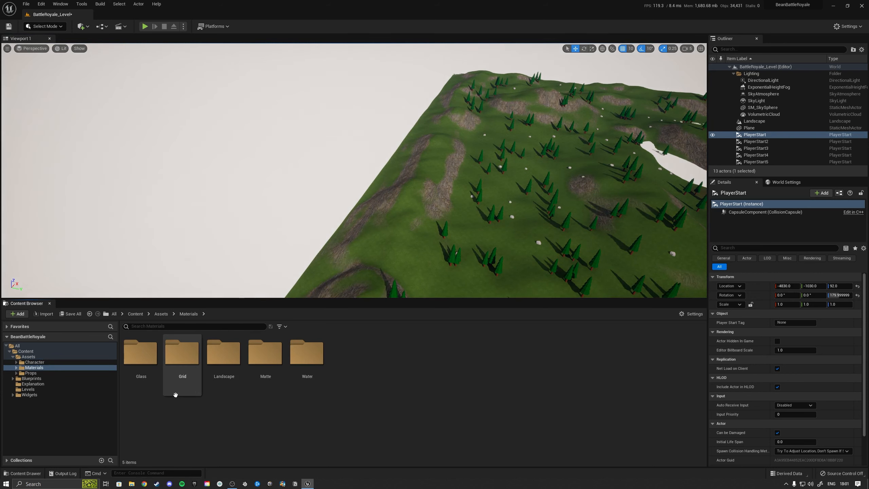
{"action": "double_click", "coordinate": [297, 372]}
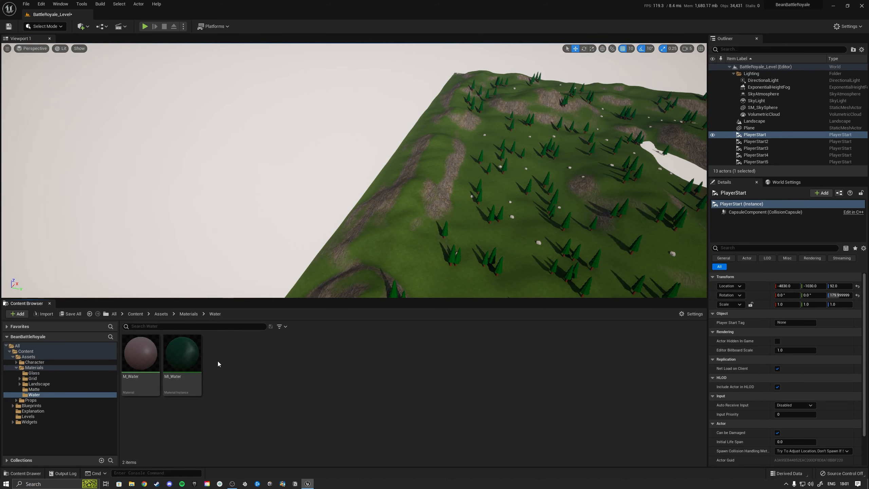
{"action": "left_click", "coordinate": [70, 314]}
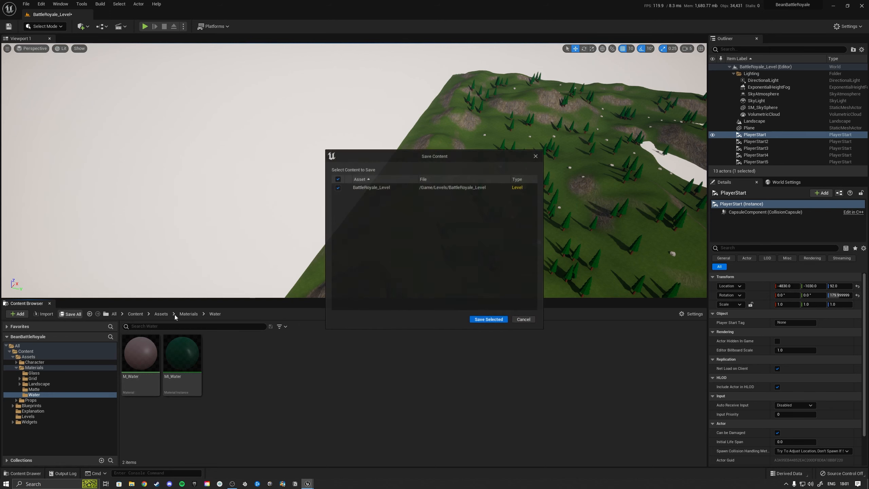
{"action": "left_click", "coordinate": [490, 316]}
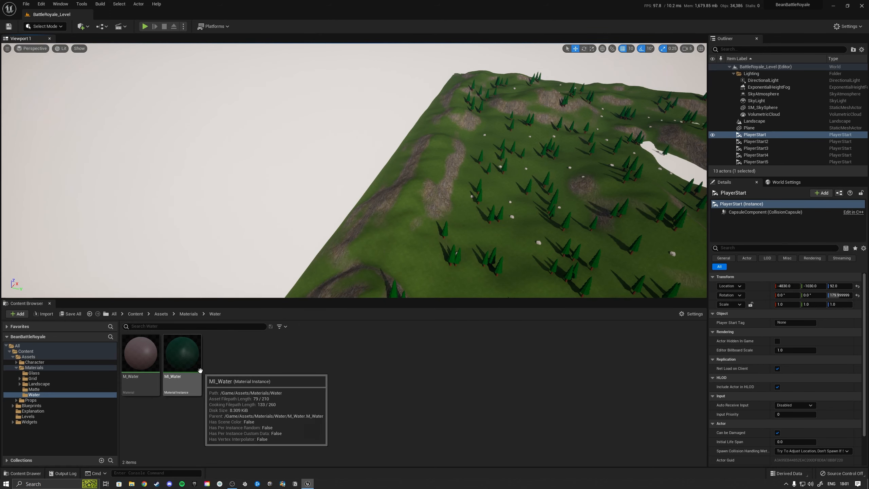
Step: Apply the MI_Water material to the large plane and check the water's look among the hills
{"action": "left_click_drag", "start_coordinate": [182, 353], "coordinate": [266, 179]}
{"action": "right_click_drag", "start_coordinate": [367, 210], "coordinate": [342, 200]}
{"action": "key", "text": "w"}
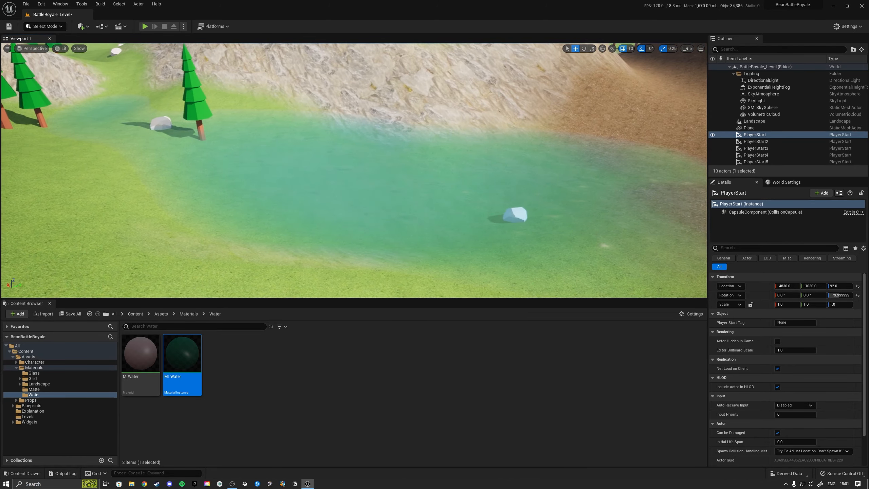
{"action": "right_click_drag", "start_coordinate": [343, 200], "coordinate": [308, 253]}
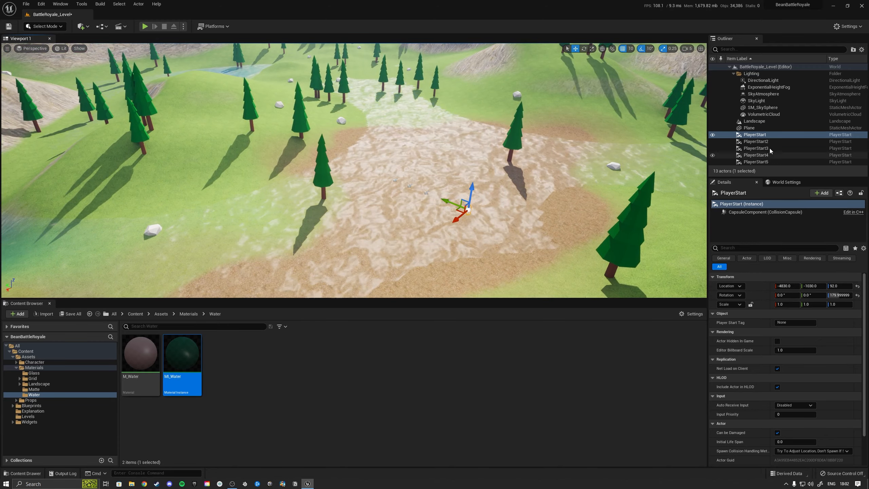
Step: Lower the water plane by setting its Z location to -100, and inspect the shoreline around the island
{"action": "left_click", "coordinate": [755, 121]}
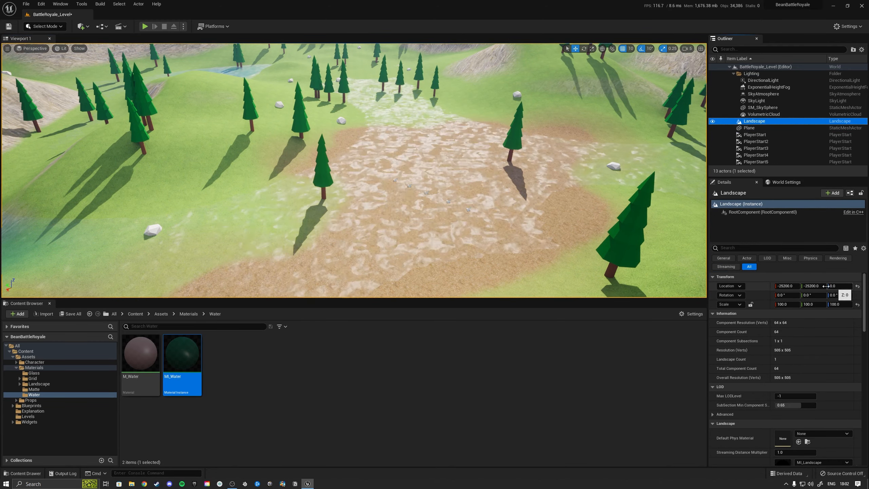
{"action": "right_click_drag", "start_coordinate": [445, 191], "coordinate": [399, 166]}
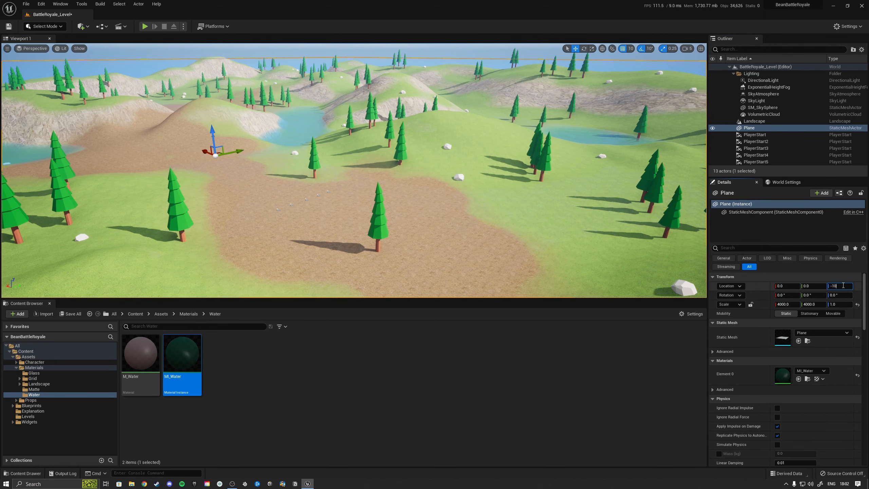
{"action": "right_click_drag", "start_coordinate": [444, 191], "coordinate": [247, 212]}
{"action": "key", "text": "w"}
{"action": "key", "text": "s"}
{"action": "key", "text": "w"}
{"action": "key", "text": "w"}
{"action": "key", "text": "w"}
{"action": "key", "text": "w"}
{"action": "key", "text": "w"}
{"action": "mouse_move", "coordinate": [504, 234]}
{"action": "right_mouse_down"}
{"action": "mouse_move", "coordinate": [498, 250]}
{"action": "mouse_move", "coordinate": [504, 234]}
{"action": "right_mouse_up"}
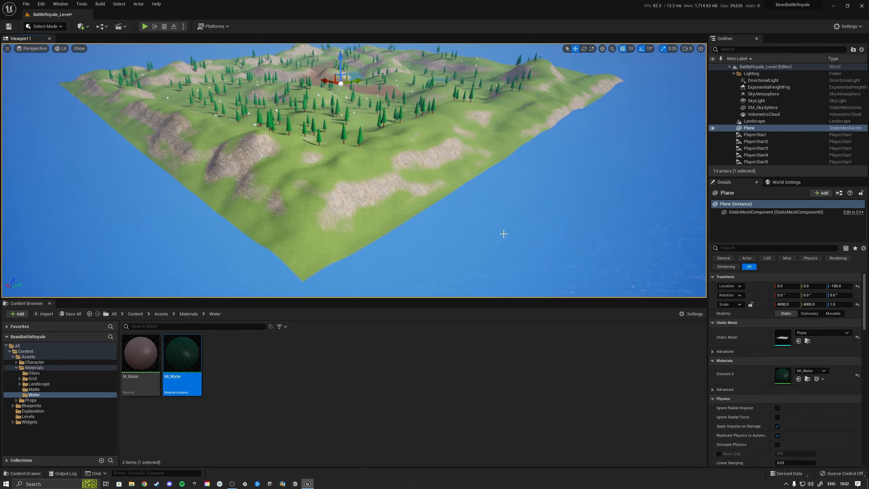
Step: Switch to Landscape mode and add a row of new landscape components along one outer edge of the island
{"action": "left_click", "coordinate": [58, 25]}
{"action": "left_click", "coordinate": [61, 47]}
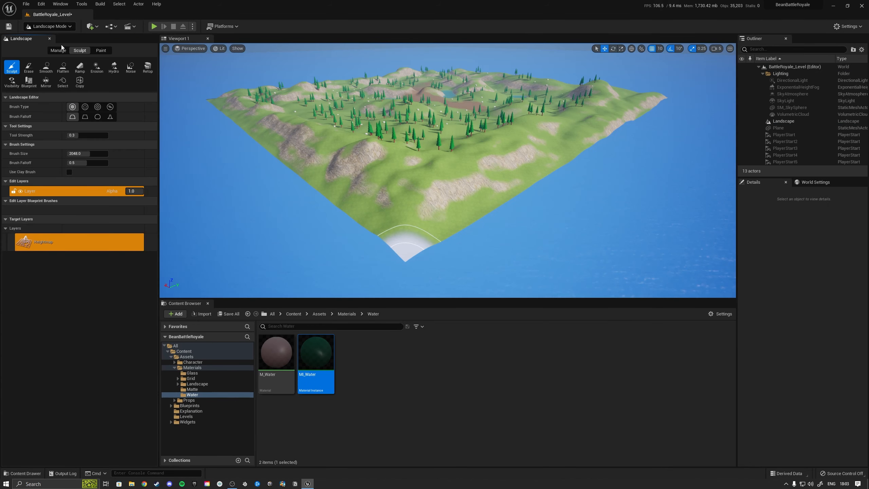
{"action": "left_click", "coordinate": [60, 51]}
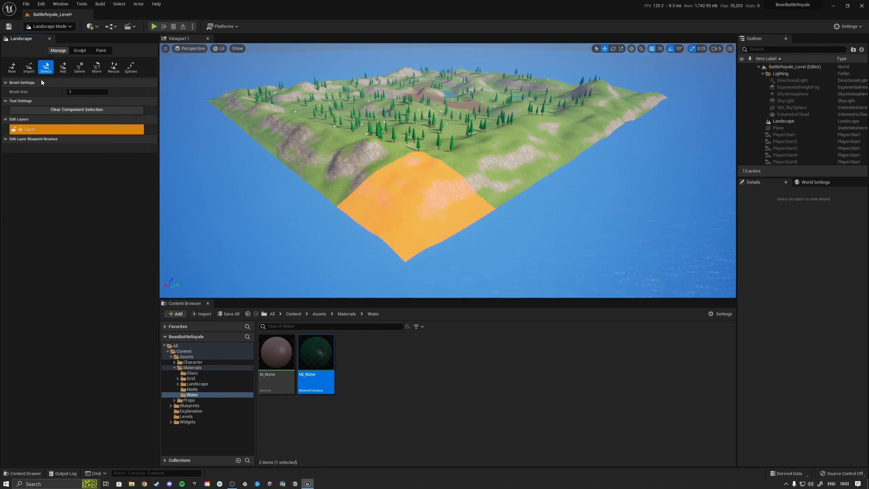
{"action": "left_click", "coordinate": [63, 68]}
{"action": "mouse_move", "coordinate": [363, 168]}
{"action": "right_mouse_down"}
{"action": "mouse_move", "coordinate": [353, 159]}
{"action": "mouse_move", "coordinate": [361, 166]}
{"action": "right_mouse_up"}
{"action": "mouse_move", "coordinate": [435, 153]}
{"action": "right_mouse_down"}
{"action": "mouse_move", "coordinate": [445, 160]}
{"action": "mouse_move", "coordinate": [436, 153]}
{"action": "right_mouse_up"}
{"action": "mouse_move", "coordinate": [232, 158]}
{"action": "left_mouse_down"}
{"action": "mouse_move", "coordinate": [330, 218]}
{"action": "mouse_move", "coordinate": [472, 281]}
{"action": "left_mouse_up"}
Step: Add landscape components along the remaining outer edges so a flat one-component border surrounds the island
{"action": "right_click_drag", "start_coordinate": [409, 242], "coordinate": [448, 265]}
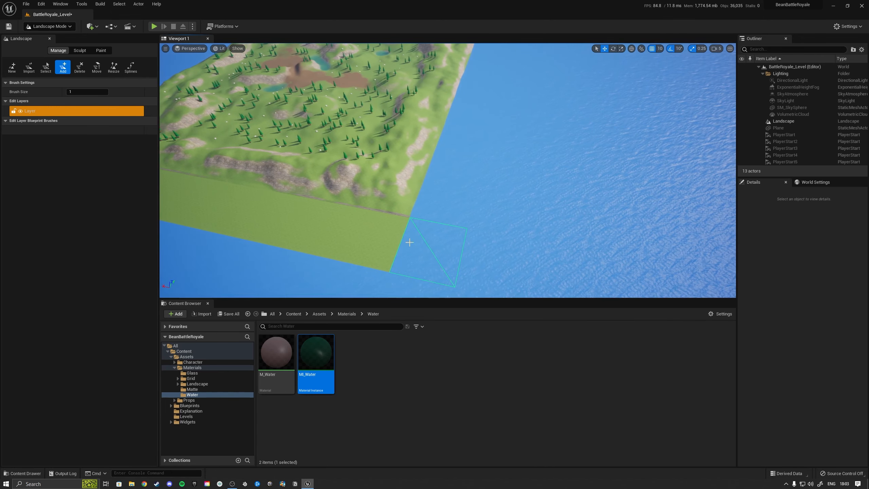
{"action": "left_click_drag", "start_coordinate": [409, 241], "coordinate": [493, 55]}
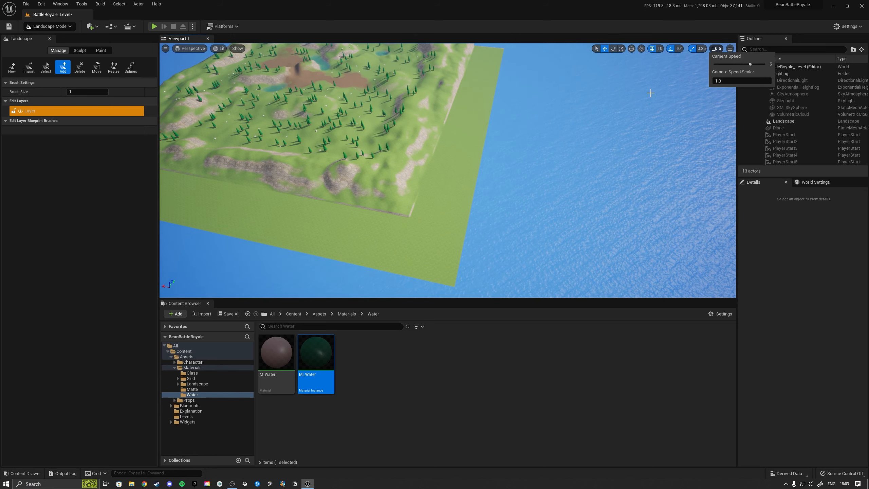
{"action": "right_click_drag", "start_coordinate": [651, 93], "coordinate": [475, 164]}
{"action": "scroll", "coordinate": [540, 137], "scroll_direction": "up", "scroll_amount": 1}
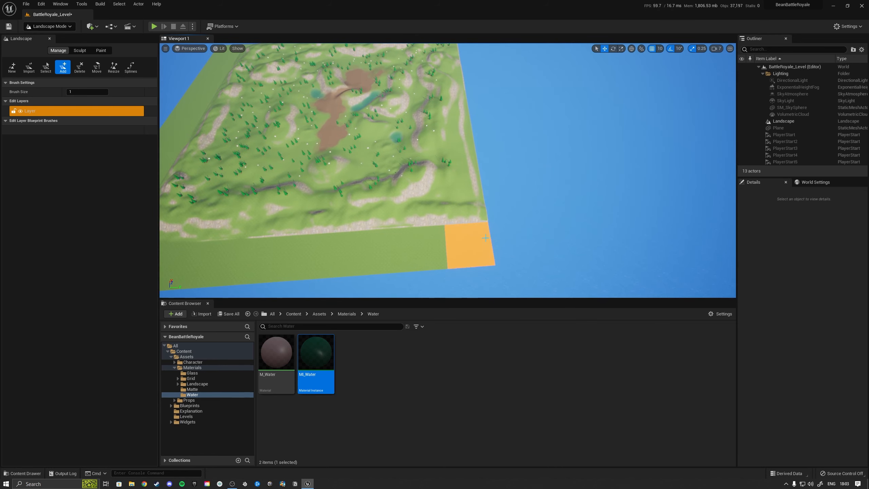
{"action": "right_click_drag", "start_coordinate": [478, 66], "coordinate": [571, 137]}
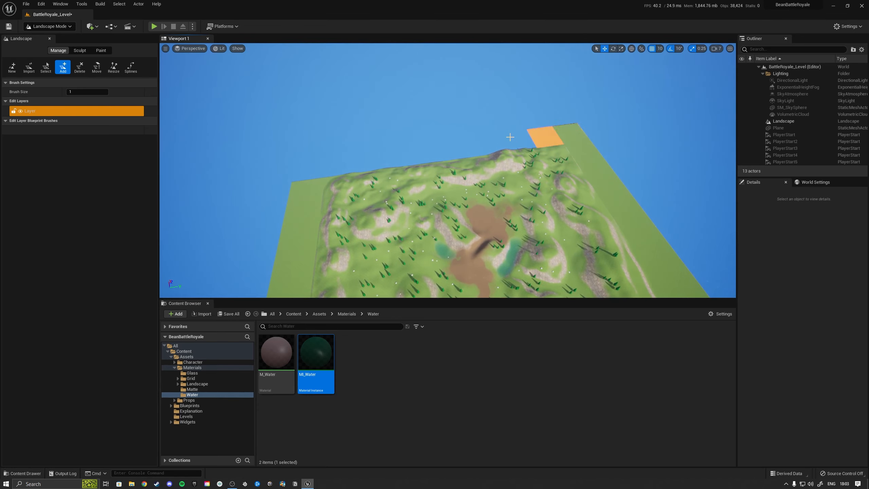
{"action": "right_click_drag", "start_coordinate": [328, 167], "coordinate": [266, 179]}
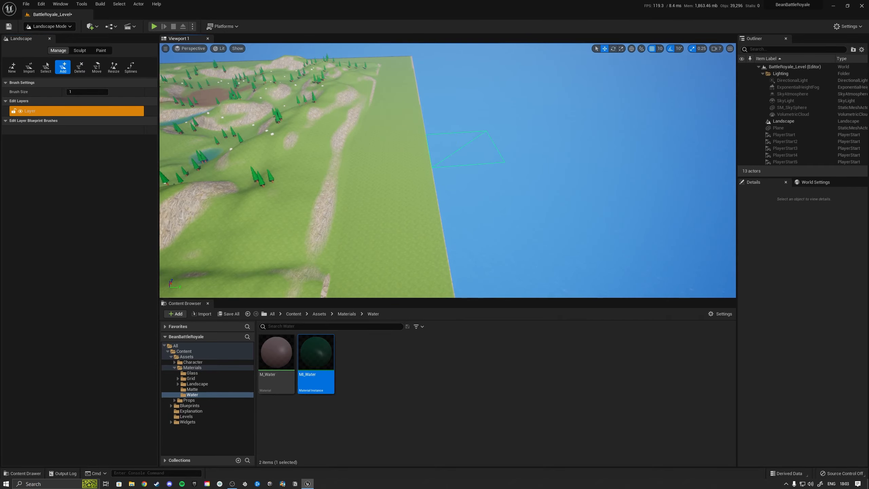
{"action": "right_click_drag", "start_coordinate": [466, 149], "coordinate": [434, 155]}
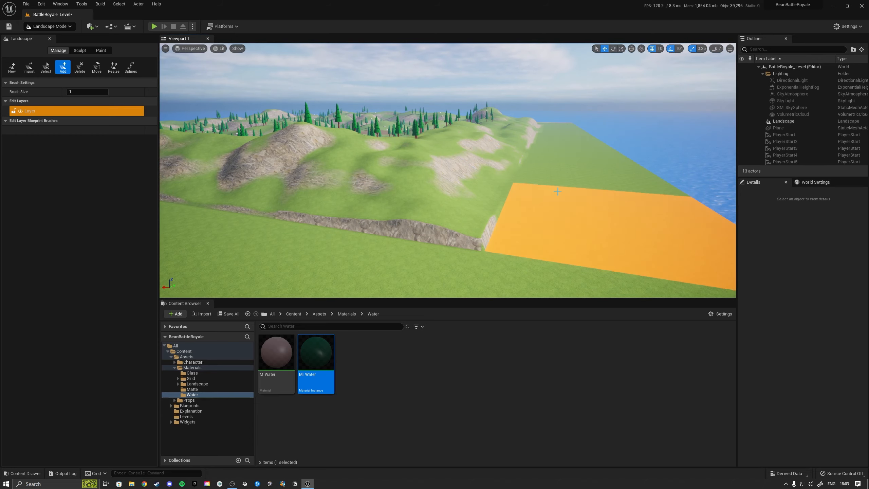
Step: Add a large block of landscape components extending outward from one corner of the island's border for a second island
{"action": "right_click_drag", "start_coordinate": [557, 192], "coordinate": [445, 219]}
{"action": "key", "text": "a"}
{"action": "key", "text": "d"}
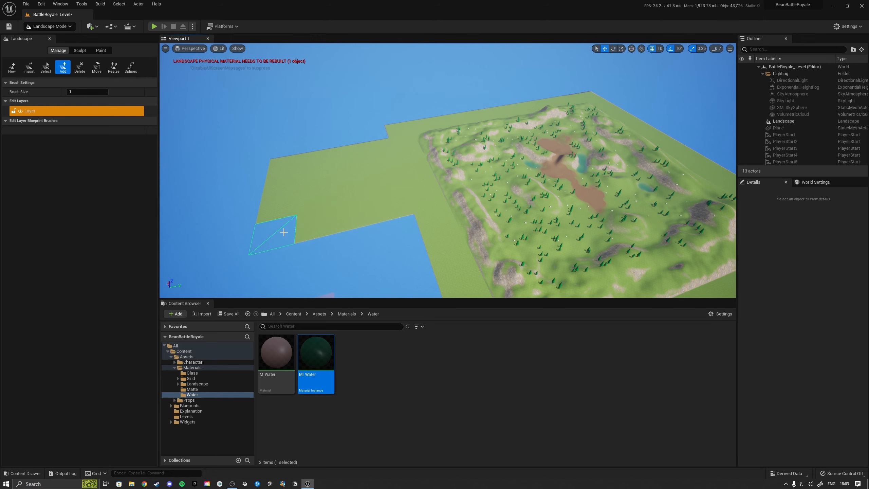
{"action": "right_click_drag", "start_coordinate": [385, 189], "coordinate": [408, 156]}
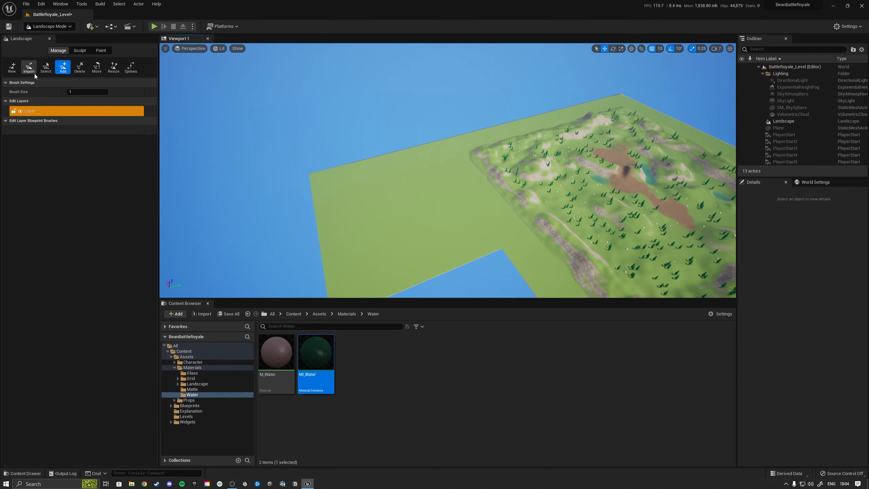
Step: Switch to Sculpt mode and lower the flat border beside the island's corner below the water surface
{"action": "left_click", "coordinate": [75, 52]}
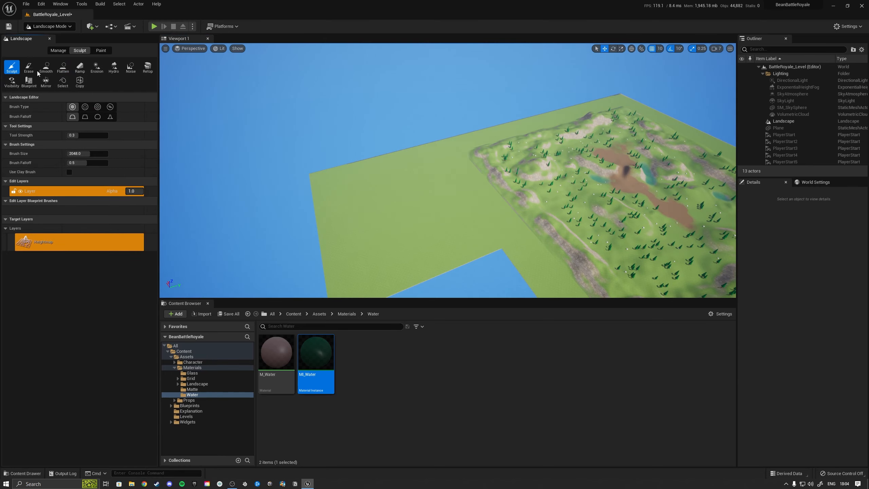
{"action": "mouse_move", "coordinate": [412, 124]}
{"action": "right_mouse_down"}
{"action": "mouse_move", "coordinate": [455, 145]}
{"action": "mouse_move", "coordinate": [416, 144]}
{"action": "mouse_move", "coordinate": [479, 113]}
{"action": "mouse_move", "coordinate": [418, 126]}
{"action": "mouse_move", "coordinate": [410, 154]}
{"action": "mouse_move", "coordinate": [421, 126]}
{"action": "right_mouse_up"}
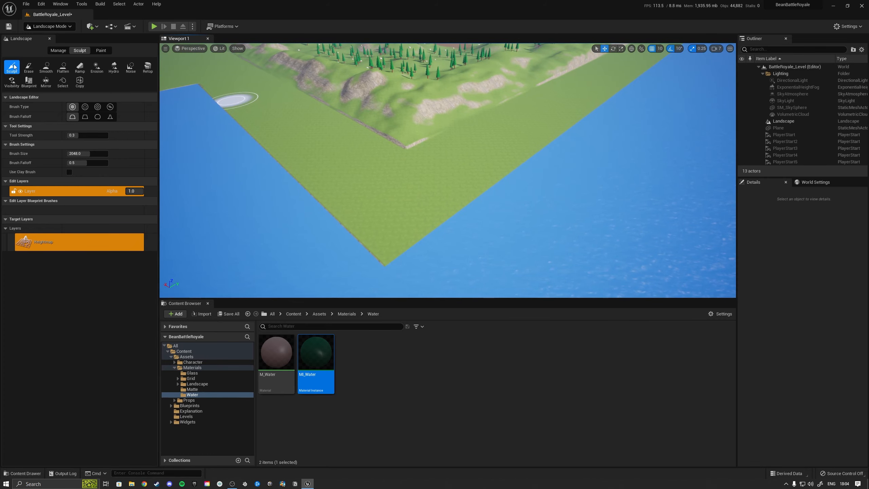
{"action": "mouse_move", "coordinate": [420, 180]}
{"action": "right_mouse_down"}
{"action": "mouse_move", "coordinate": [422, 168]}
{"action": "mouse_move", "coordinate": [455, 171]}
{"action": "mouse_move", "coordinate": [420, 183]}
{"action": "right_mouse_up"}
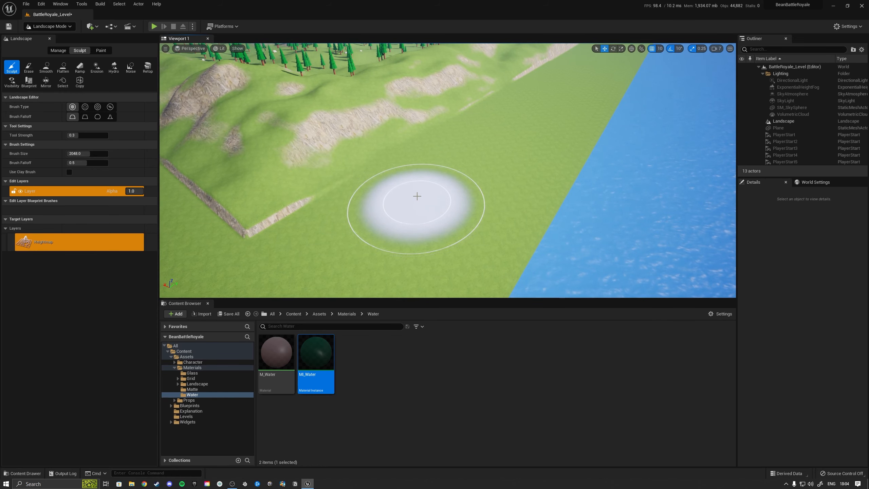
{"action": "left_click_drag", "start_coordinate": [414, 191], "coordinate": [417, 193], "text": "shift"}
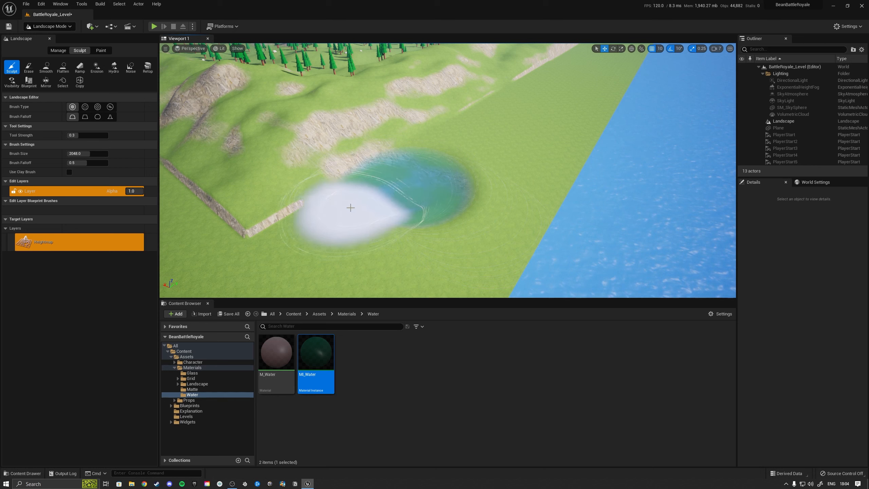
{"action": "mouse_move", "coordinate": [350, 207]}
{"action": "left_mouse_down", "text": "shift"}
{"action": "mouse_move", "coordinate": [316, 227]}
{"action": "mouse_move", "coordinate": [407, 210]}
{"action": "mouse_move", "coordinate": [495, 231]}
{"action": "mouse_move", "coordinate": [495, 171]}
{"action": "left_mouse_up", "text": "shift"}
{"action": "mouse_move", "coordinate": [519, 124]}
{"action": "left_mouse_down", "text": "shift"}
{"action": "mouse_move", "coordinate": [429, 253]}
{"action": "mouse_move", "coordinate": [471, 253]}
{"action": "mouse_move", "coordinate": [436, 165]}
{"action": "left_mouse_up", "text": "shift"}
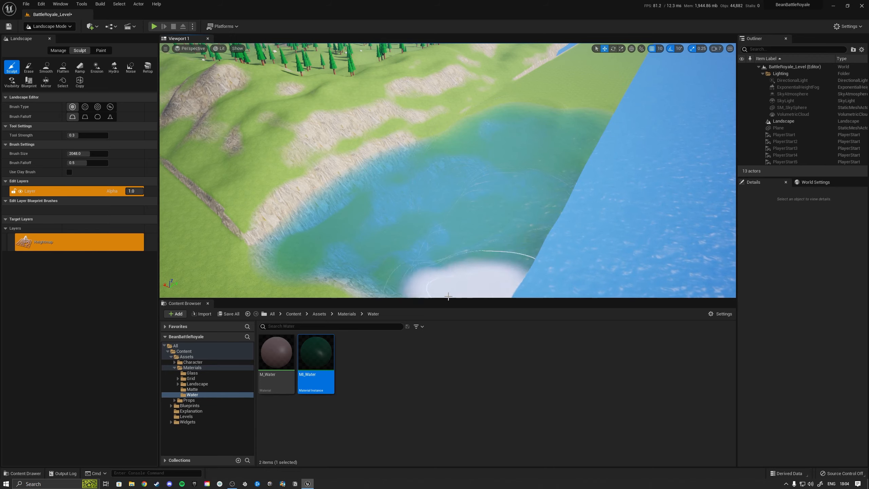
Step: Use the Flatten tool to spread the lowered seabed level along the flat border on one side of the island
{"action": "left_click", "coordinate": [58, 68]}
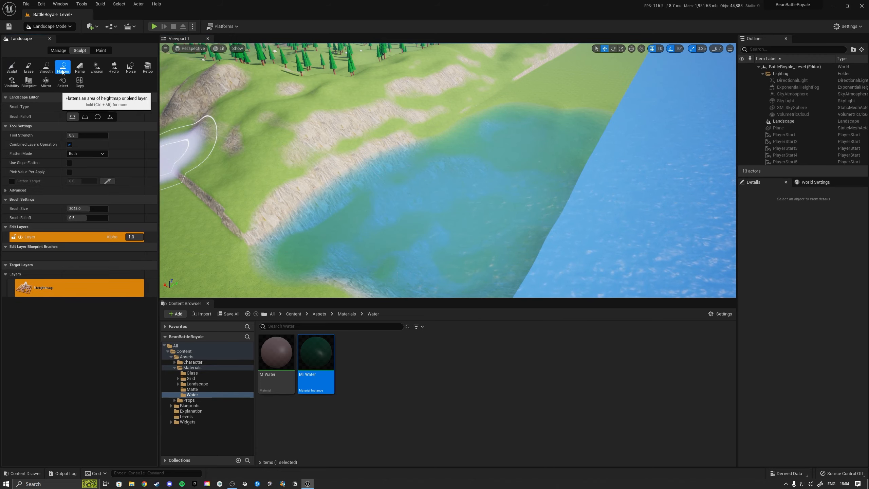
{"action": "scroll", "coordinate": [445, 171], "scroll_direction": "down", "scroll_amount": 8}
{"action": "scroll", "coordinate": [461, 186], "scroll_direction": "up", "scroll_amount": 10}
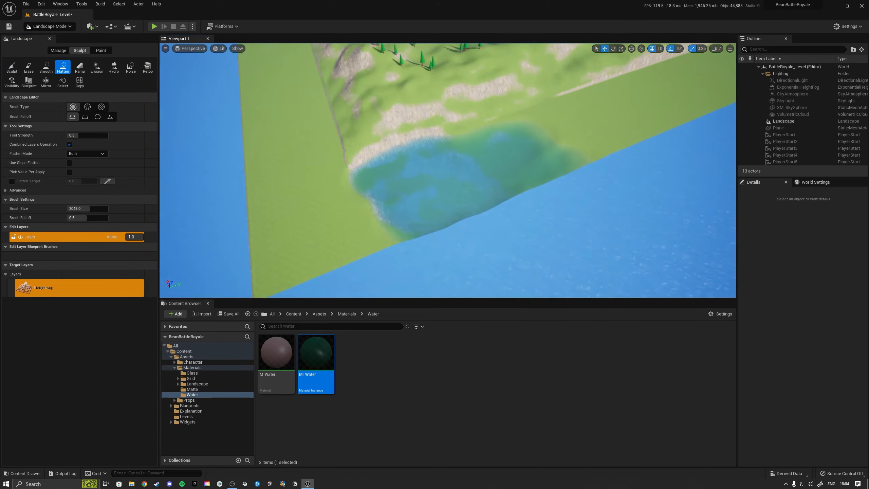
{"action": "scroll", "coordinate": [461, 185], "scroll_direction": "down", "scroll_amount": 10}
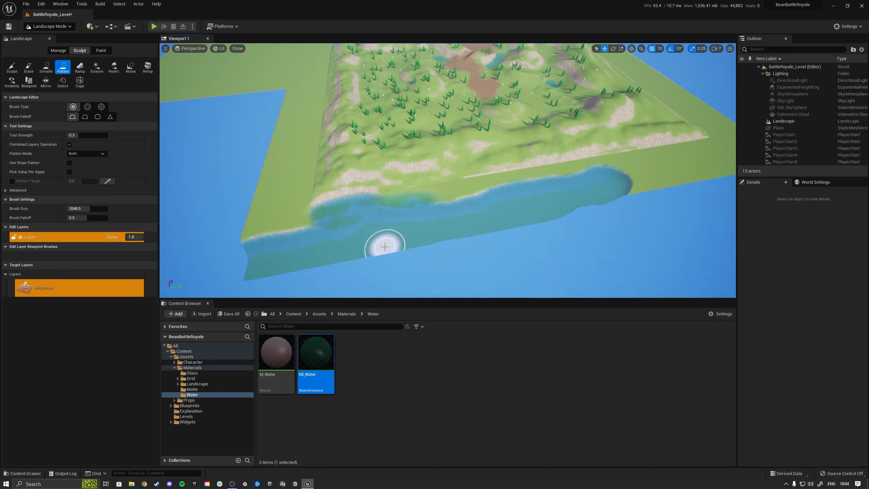
{"action": "scroll", "coordinate": [517, 227], "scroll_direction": "down", "scroll_amount": 8}
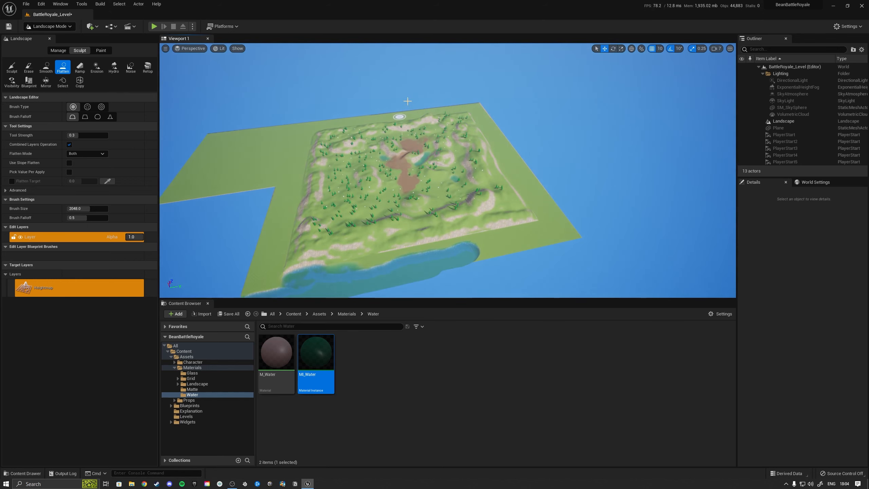
Step: Enlarge the Flatten brush to about 2601 and flatten the underwater border right up to the island's shoreline
{"action": "left_click_drag", "start_coordinate": [87, 209], "coordinate": [93, 210]}
{"action": "mouse_move", "coordinate": [425, 192]}
{"action": "right_mouse_down"}
{"action": "mouse_move", "coordinate": [411, 205]}
{"action": "mouse_move", "coordinate": [421, 191]}
{"action": "right_mouse_up"}
{"action": "mouse_move", "coordinate": [417, 192]}
{"action": "left_mouse_down"}
{"action": "mouse_move", "coordinate": [421, 94]}
{"action": "mouse_move", "coordinate": [411, 65]}
{"action": "left_mouse_up"}
{"action": "right_click_drag", "start_coordinate": [411, 137], "coordinate": [442, 171]}
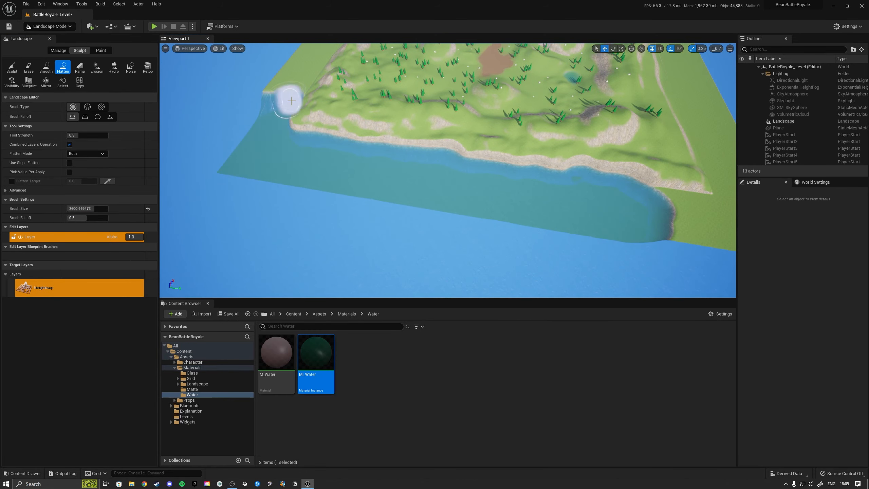
{"action": "left_click_drag", "start_coordinate": [671, 222], "coordinate": [691, 227]}
{"action": "mouse_move", "coordinate": [513, 178]}
{"action": "right_mouse_down"}
{"action": "mouse_move", "coordinate": [548, 182]}
{"action": "mouse_move", "coordinate": [554, 171]}
{"action": "right_mouse_up"}
{"action": "mouse_move", "coordinate": [479, 137]}
{"action": "left_mouse_down"}
{"action": "mouse_move", "coordinate": [371, 181]}
{"action": "mouse_move", "coordinate": [435, 120]}
{"action": "left_mouse_up"}
{"action": "mouse_move", "coordinate": [435, 137]}
{"action": "right_mouse_down"}
{"action": "mouse_move", "coordinate": [425, 113]}
{"action": "mouse_move", "coordinate": [432, 151]}
{"action": "right_mouse_up"}
Step: Continue flattening the border to seabed level around the island's next sides, up to the added corner block
{"action": "mouse_move", "coordinate": [425, 144]}
{"action": "left_mouse_down"}
{"action": "mouse_move", "coordinate": [376, 189]}
{"action": "mouse_move", "coordinate": [439, 135]}
{"action": "left_mouse_up"}
{"action": "right_click_drag", "start_coordinate": [439, 135], "coordinate": [410, 140]}
{"action": "mouse_move", "coordinate": [425, 147]}
{"action": "left_mouse_down"}
{"action": "mouse_move", "coordinate": [372, 212]}
{"action": "mouse_move", "coordinate": [480, 102]}
{"action": "left_mouse_up"}
{"action": "right_click_drag", "start_coordinate": [480, 103], "coordinate": [404, 109]}
{"action": "mouse_move", "coordinate": [506, 227]}
{"action": "left_mouse_down"}
{"action": "mouse_move", "coordinate": [440, 265]}
{"action": "mouse_move", "coordinate": [479, 117]}
{"action": "left_mouse_up"}
{"action": "right_click_drag", "start_coordinate": [479, 116], "coordinate": [410, 120]}
{"action": "mouse_move", "coordinate": [424, 233]}
{"action": "left_mouse_down"}
{"action": "mouse_move", "coordinate": [459, 189]}
{"action": "mouse_move", "coordinate": [531, 128]}
{"action": "left_mouse_up"}
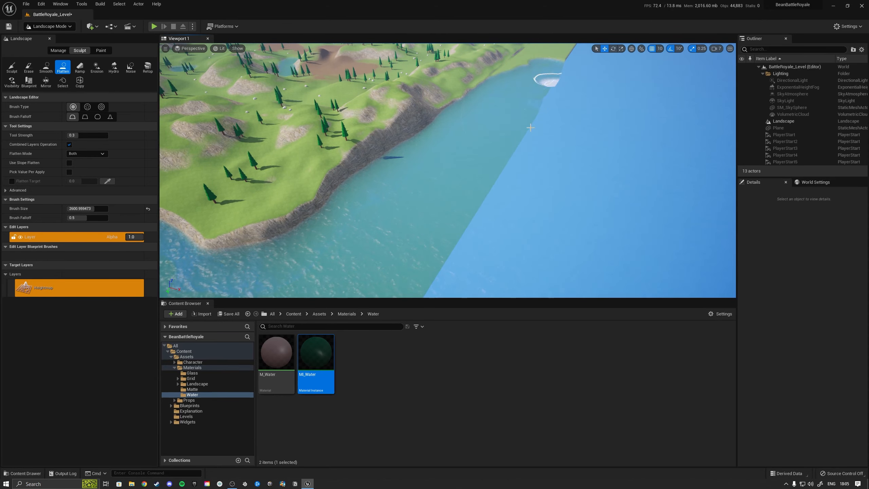
{"action": "right_click_drag", "start_coordinate": [530, 128], "coordinate": [473, 130]}
{"action": "left_click_drag", "start_coordinate": [419, 231], "coordinate": [489, 89]}
{"action": "right_click_drag", "start_coordinate": [489, 89], "coordinate": [411, 95]}
{"action": "left_click_drag", "start_coordinate": [565, 219], "coordinate": [423, 155]}
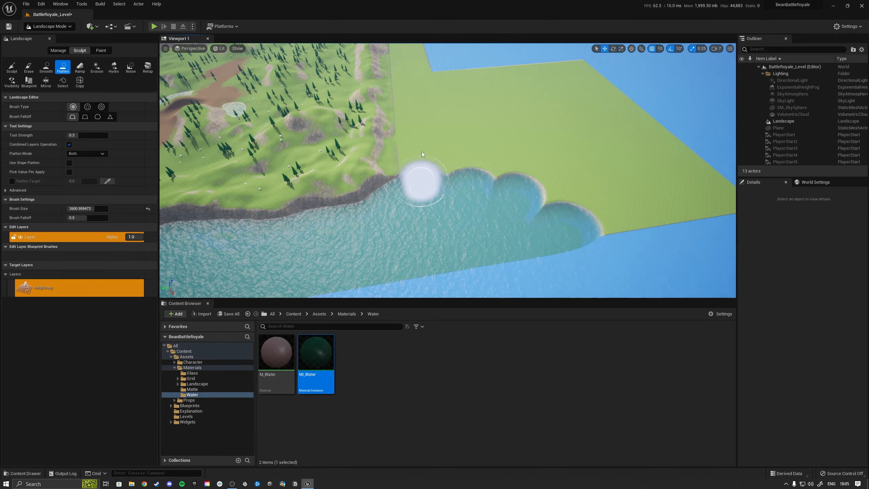
Step: Flatten the outer parts of the added corner block to seabed level, leaving a rounded second island in its middle
{"action": "right_click_drag", "start_coordinate": [417, 92], "coordinate": [410, 69]}
{"action": "mouse_move", "coordinate": [434, 105]}
{"action": "right_mouse_down"}
{"action": "mouse_move", "coordinate": [425, 115]}
{"action": "mouse_move", "coordinate": [370, 92]}
{"action": "mouse_move", "coordinate": [260, 89]}
{"action": "mouse_move", "coordinate": [206, 70]}
{"action": "mouse_move", "coordinate": [173, 72]}
{"action": "mouse_move", "coordinate": [263, 74]}
{"action": "mouse_move", "coordinate": [133, 65]}
{"action": "mouse_move", "coordinate": [257, 123]}
{"action": "mouse_move", "coordinate": [394, 140]}
{"action": "mouse_move", "coordinate": [441, 135]}
{"action": "mouse_move", "coordinate": [421, 148]}
{"action": "right_mouse_up"}
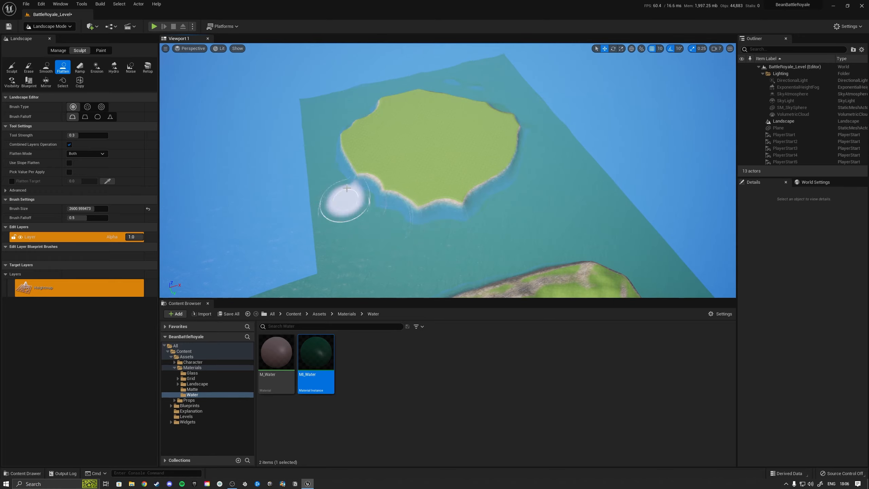
{"action": "right_click_drag", "start_coordinate": [543, 168], "coordinate": [571, 194]}
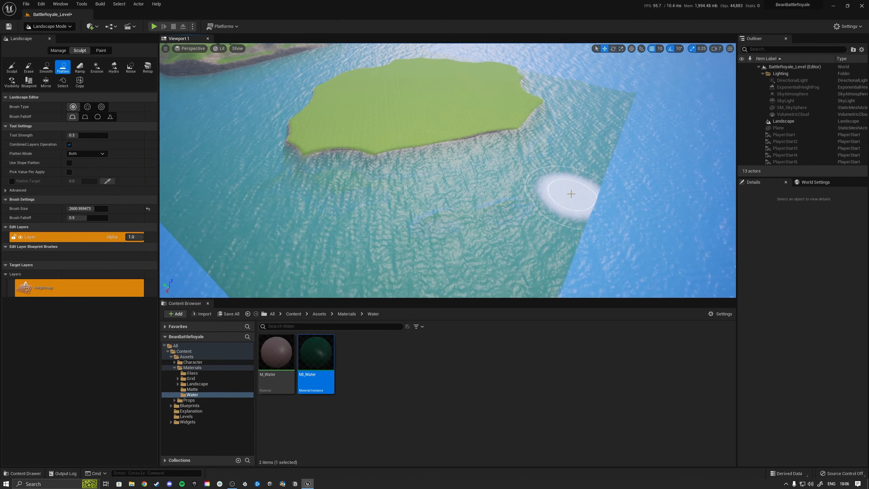
Step: Soften the steep shoreline of the small second island with the Smooth tool at strength 0.3
{"action": "left_click", "coordinate": [47, 69]}
{"action": "right_click_drag", "start_coordinate": [380, 171], "coordinate": [323, 202]}
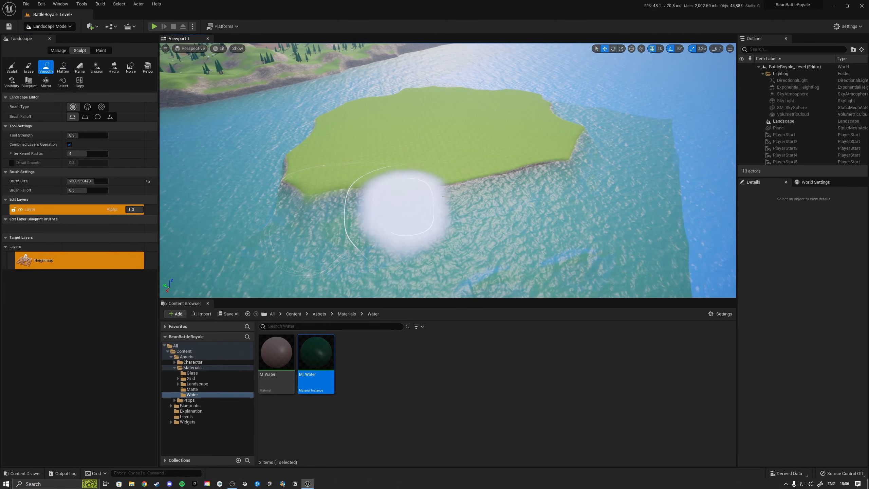
{"action": "left_click_drag", "start_coordinate": [508, 195], "coordinate": [451, 189]}
{"action": "mouse_move", "coordinate": [452, 189]}
{"action": "right_mouse_down"}
{"action": "mouse_move", "coordinate": [399, 161]}
{"action": "mouse_move", "coordinate": [368, 159]}
{"action": "mouse_move", "coordinate": [384, 161]}
{"action": "right_mouse_up"}
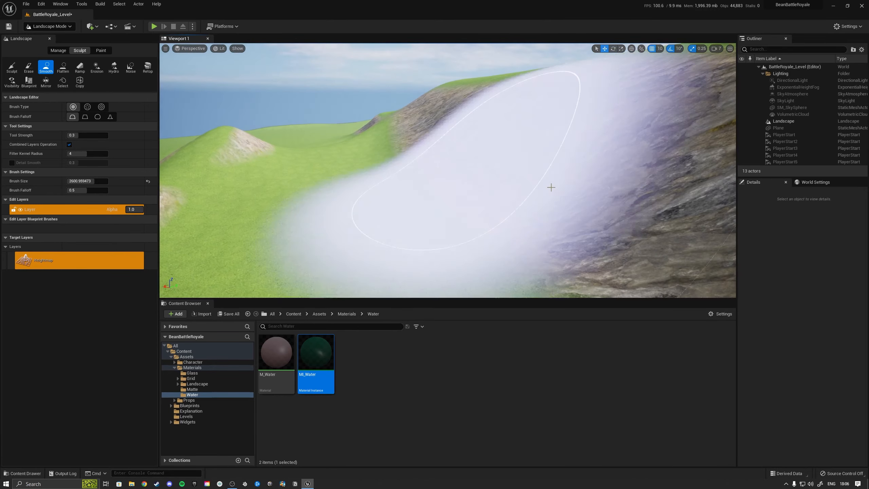
{"action": "left_click_drag", "start_coordinate": [551, 186], "coordinate": [433, 188]}
{"action": "right_click_drag", "start_coordinate": [433, 187], "coordinate": [418, 236]}
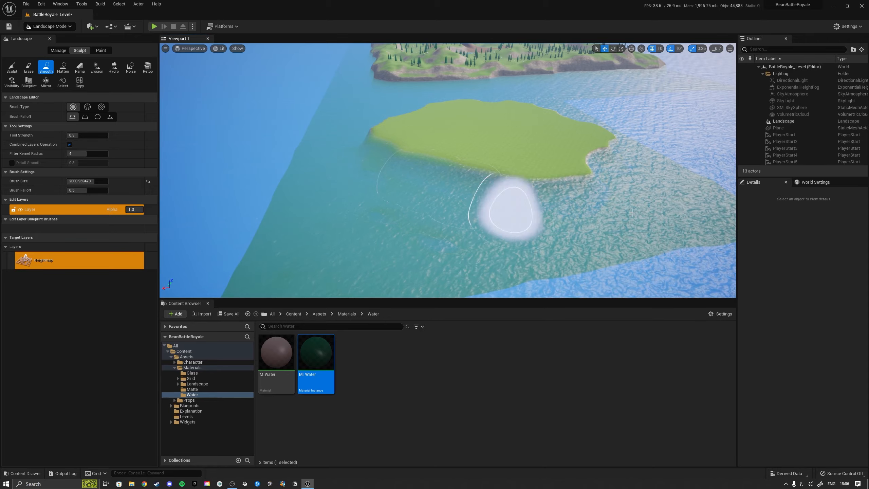
{"action": "right_click_drag", "start_coordinate": [510, 210], "coordinate": [500, 185]}
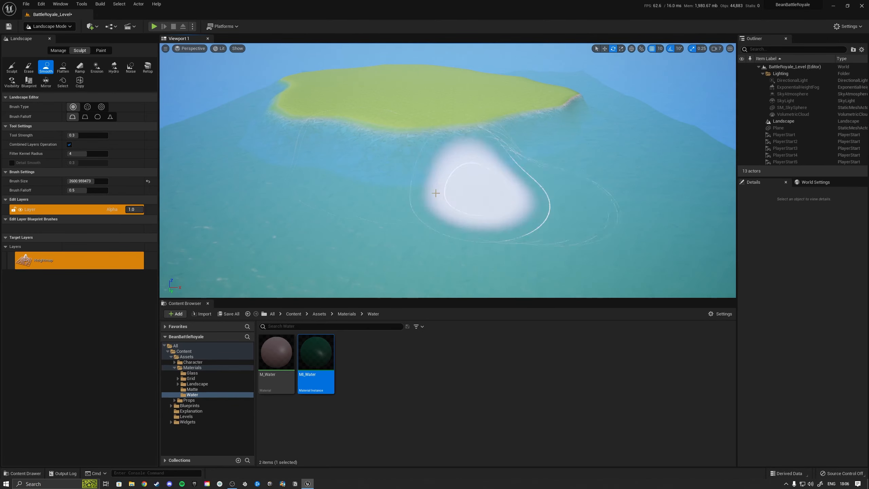
{"action": "mouse_move", "coordinate": [435, 194]}
{"action": "right_mouse_down"}
{"action": "mouse_move", "coordinate": [448, 181]}
{"action": "mouse_move", "coordinate": [471, 188]}
{"action": "mouse_move", "coordinate": [457, 222]}
{"action": "mouse_move", "coordinate": [460, 192]}
{"action": "mouse_move", "coordinate": [461, 202]}
{"action": "mouse_move", "coordinate": [476, 207]}
{"action": "right_mouse_up"}
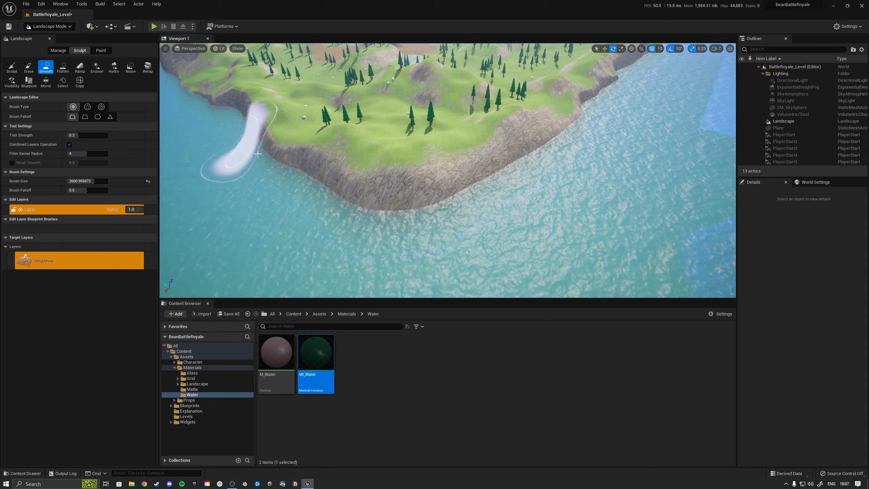
Step: Smooth the cliffs and corners along the main island's coastline, and check the overall shape of the islands
{"action": "mouse_move", "coordinate": [342, 195]}
{"action": "right_mouse_down"}
{"action": "mouse_move", "coordinate": [346, 181]}
{"action": "mouse_move", "coordinate": [356, 202]}
{"action": "right_mouse_up"}
{"action": "mouse_move", "coordinate": [411, 207]}
{"action": "right_mouse_down"}
{"action": "mouse_move", "coordinate": [459, 216]}
{"action": "mouse_move", "coordinate": [556, 164]}
{"action": "mouse_move", "coordinate": [545, 174]}
{"action": "right_mouse_up"}
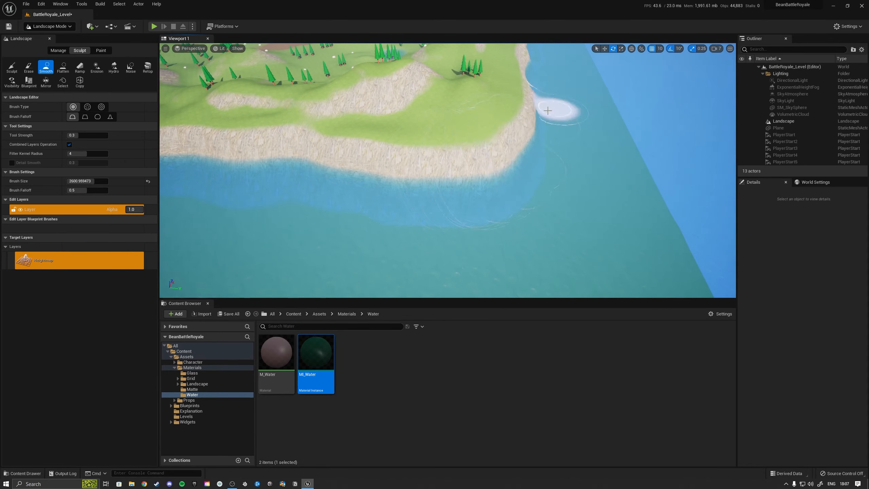
{"action": "right_click_drag", "start_coordinate": [476, 226], "coordinate": [327, 199]}
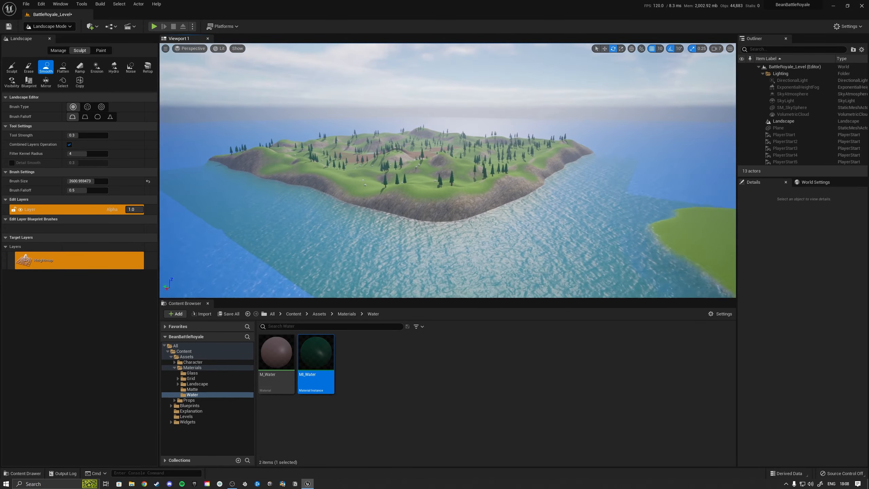
{"action": "right_click_drag", "start_coordinate": [447, 170], "coordinate": [486, 173]}
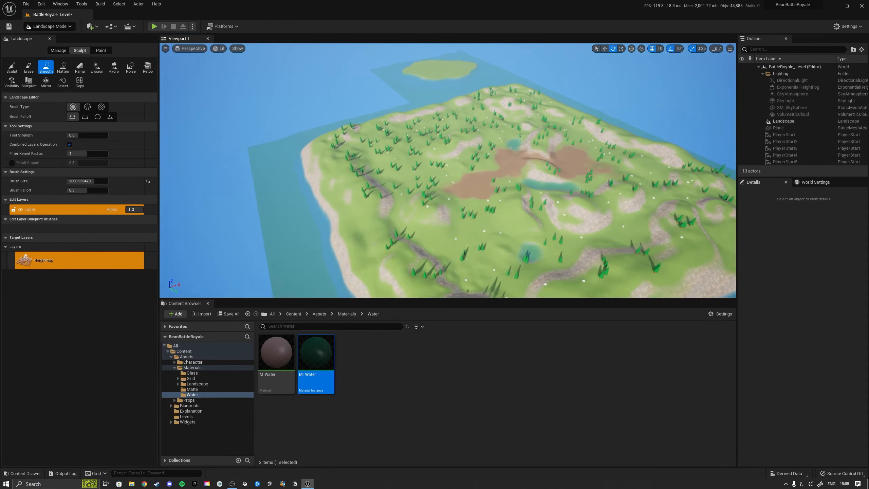
Step: Try the Noise tool on the second island's surface with a brush size of 1000, and undo the last stroke
{"action": "mouse_move", "coordinate": [448, 171]}
{"action": "right_mouse_down"}
{"action": "mouse_move", "coordinate": [527, 190]}
{"action": "mouse_move", "coordinate": [602, 193]}
{"action": "mouse_move", "coordinate": [479, 166]}
{"action": "mouse_move", "coordinate": [585, 148]}
{"action": "mouse_move", "coordinate": [507, 178]}
{"action": "mouse_move", "coordinate": [486, 199]}
{"action": "mouse_move", "coordinate": [394, 197]}
{"action": "mouse_move", "coordinate": [420, 154]}
{"action": "right_mouse_up"}
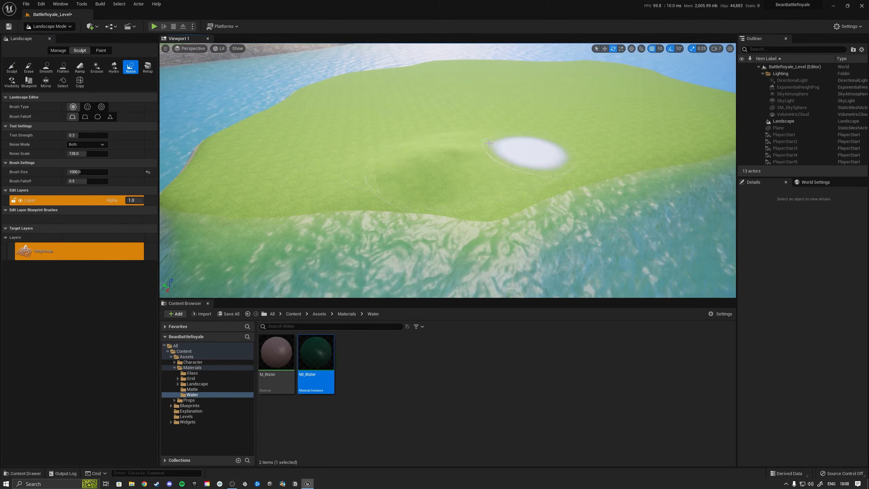
{"action": "left_click", "coordinate": [435, 175]}
{"action": "right_click_drag", "start_coordinate": [448, 171], "coordinate": [496, 181]}
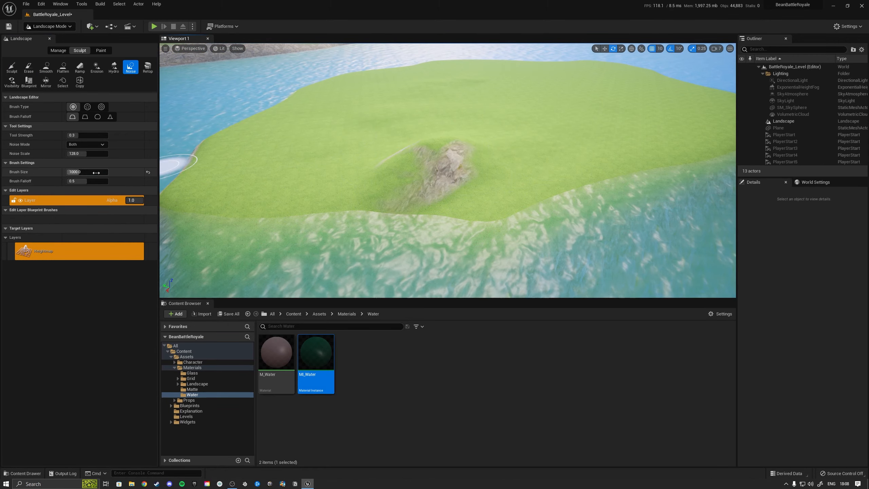
{"action": "left_click_drag", "start_coordinate": [80, 171], "coordinate": [91, 172]}
{"action": "left_click", "coordinate": [456, 189]}
{"action": "right_click_drag", "start_coordinate": [448, 171], "coordinate": [496, 164]}
{"action": "key", "text": "ctrl+z"}
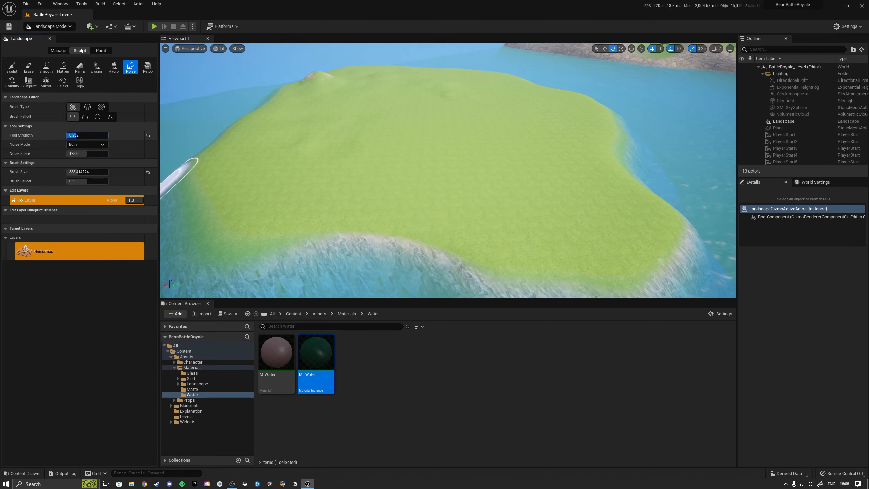
Step: Apply gentle noise across the second island with tool strength 0.14 and brush size about 2213, and switch to the Sculpt tool
{"action": "left_click_drag", "start_coordinate": [108, 172], "coordinate": [116, 172]}
{"action": "left_click_drag", "start_coordinate": [370, 217], "coordinate": [514, 205]}
{"action": "left_click", "coordinate": [12, 67]}
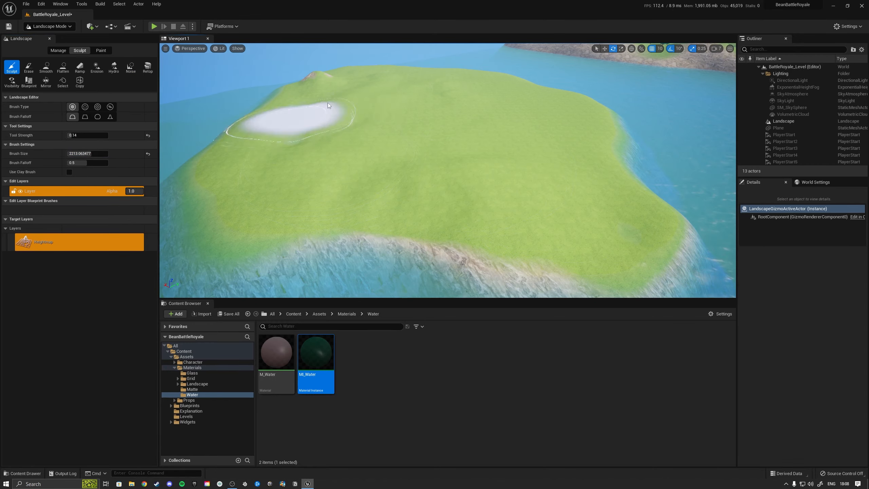
{"action": "key", "text": "w"}
{"action": "mouse_move", "coordinate": [343, 172]}
{"action": "right_mouse_down"}
{"action": "mouse_move", "coordinate": [428, 150]}
{"action": "mouse_move", "coordinate": [415, 117]}
{"action": "mouse_move", "coordinate": [274, 164]}
{"action": "mouse_move", "coordinate": [308, 151]}
{"action": "right_mouse_up"}
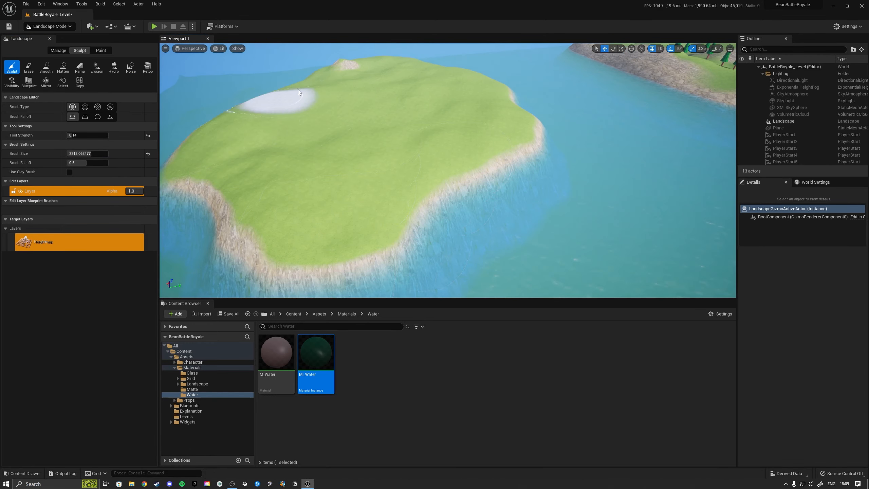
Step: Sculpt low hills onto the second island, and soften the surface with the Smooth tool at strength 0.1
{"action": "left_click_drag", "start_coordinate": [272, 97], "coordinate": [321, 231]}
{"action": "right_click_drag", "start_coordinate": [320, 230], "coordinate": [260, 219]}
{"action": "mouse_move", "coordinate": [557, 191]}
{"action": "right_mouse_down"}
{"action": "mouse_move", "coordinate": [479, 181]}
{"action": "mouse_move", "coordinate": [503, 185]}
{"action": "mouse_move", "coordinate": [493, 192]}
{"action": "right_mouse_up"}
{"action": "left_click", "coordinate": [63, 67]}
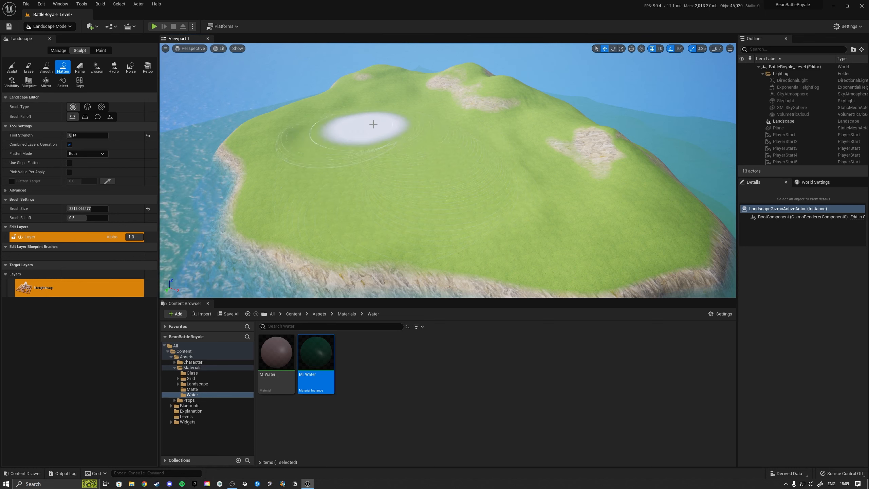
{"action": "left_click", "coordinate": [47, 67]}
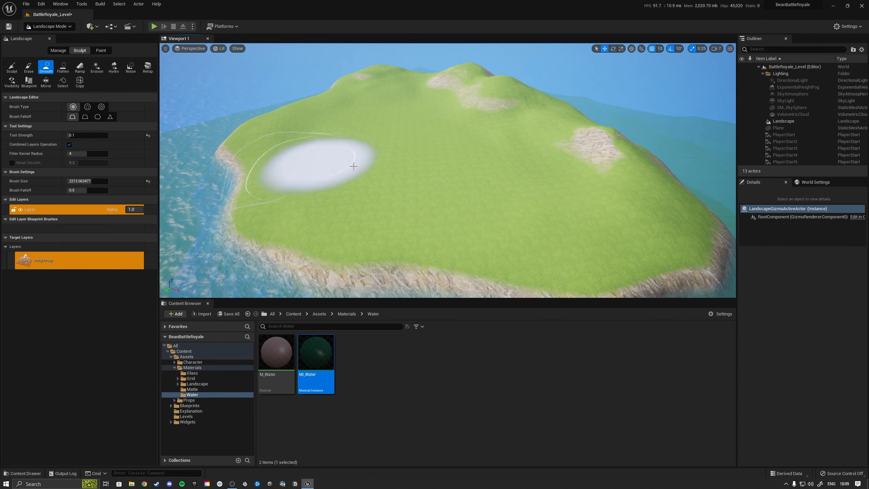
{"action": "mouse_move", "coordinate": [486, 187]}
{"action": "right_mouse_down"}
{"action": "mouse_move", "coordinate": [407, 151]}
{"action": "mouse_move", "coordinate": [435, 161]}
{"action": "mouse_move", "coordinate": [417, 154]}
{"action": "mouse_move", "coordinate": [434, 149]}
{"action": "mouse_move", "coordinate": [458, 171]}
{"action": "mouse_move", "coordinate": [428, 176]}
{"action": "right_mouse_up"}
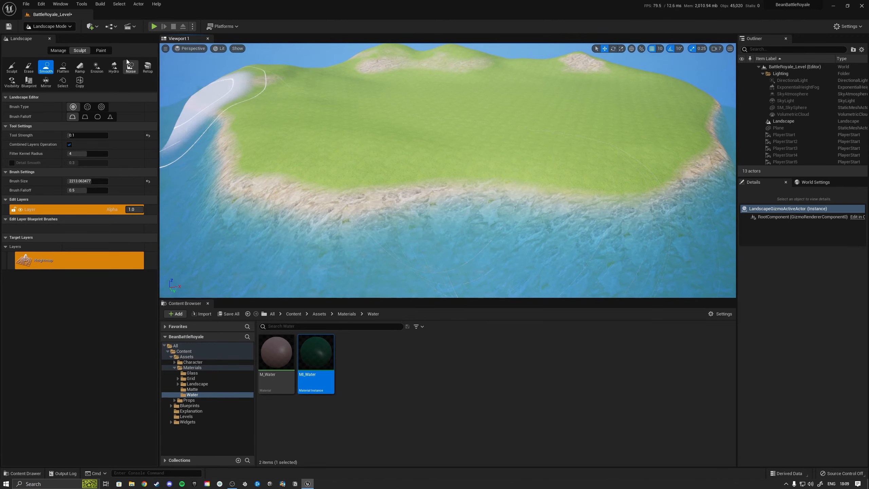
Step: Paint the Dirt layer along a stretch of the second island's shoreline with a brush size of about 473
{"action": "left_click", "coordinate": [103, 50]}
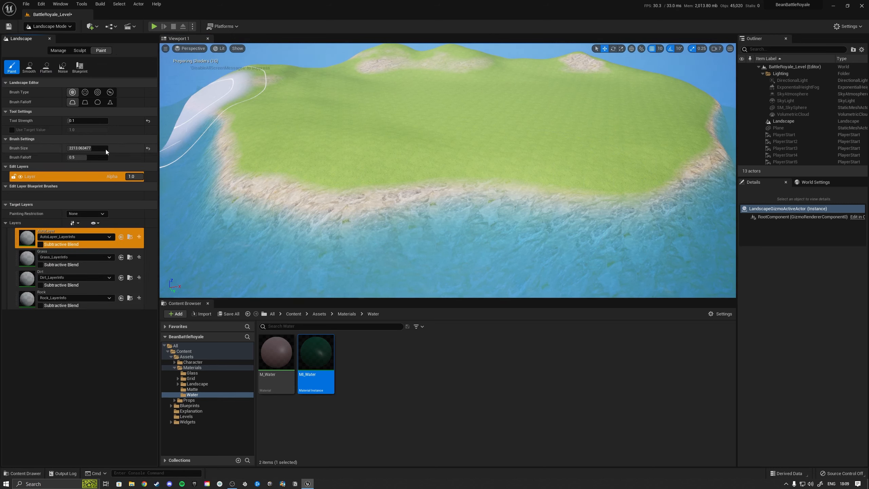
{"action": "left_click", "coordinate": [27, 284]}
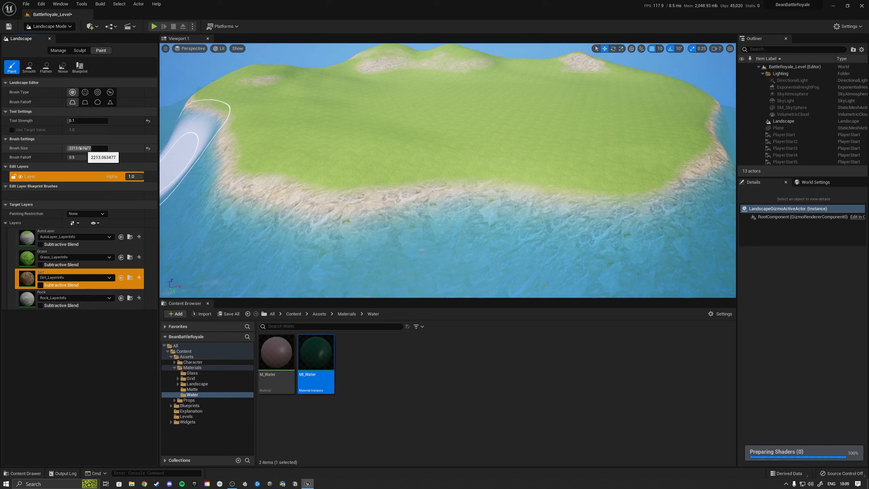
{"action": "left_click_drag", "start_coordinate": [86, 149], "coordinate": [72, 148]}
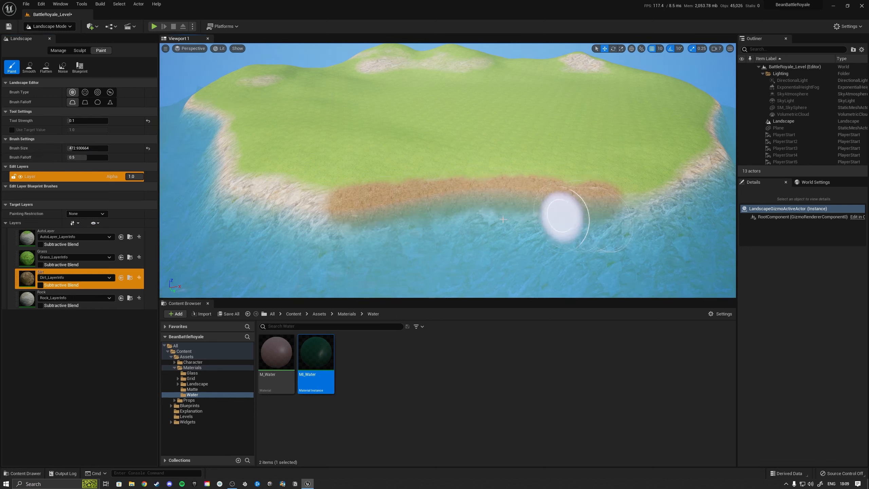
{"action": "mouse_move", "coordinate": [503, 219]}
{"action": "left_mouse_down"}
{"action": "mouse_move", "coordinate": [534, 213]}
{"action": "mouse_move", "coordinate": [493, 175]}
{"action": "mouse_move", "coordinate": [346, 194]}
{"action": "mouse_move", "coordinate": [472, 233]}
{"action": "left_mouse_up"}
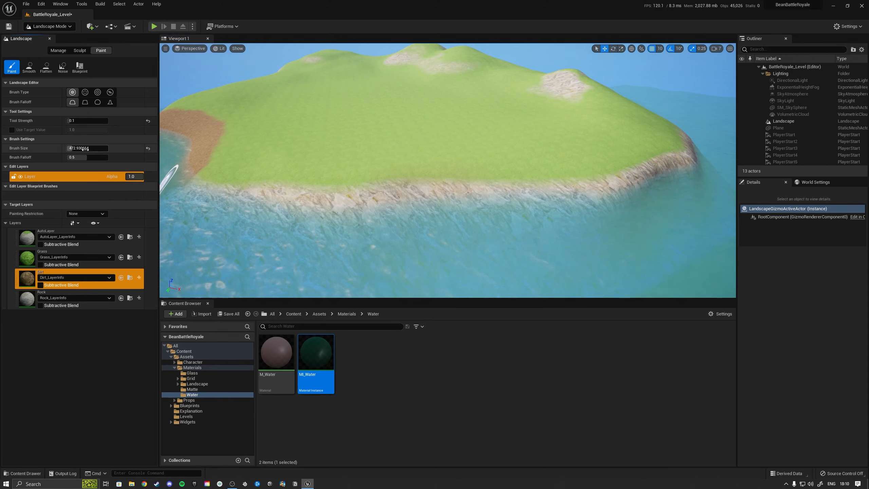
Step: Paint a large dirt clearing across the middle of the second island with a brush size of about 1028, undoing a stray stroke
{"action": "left_click_drag", "start_coordinate": [84, 149], "coordinate": [89, 149]}
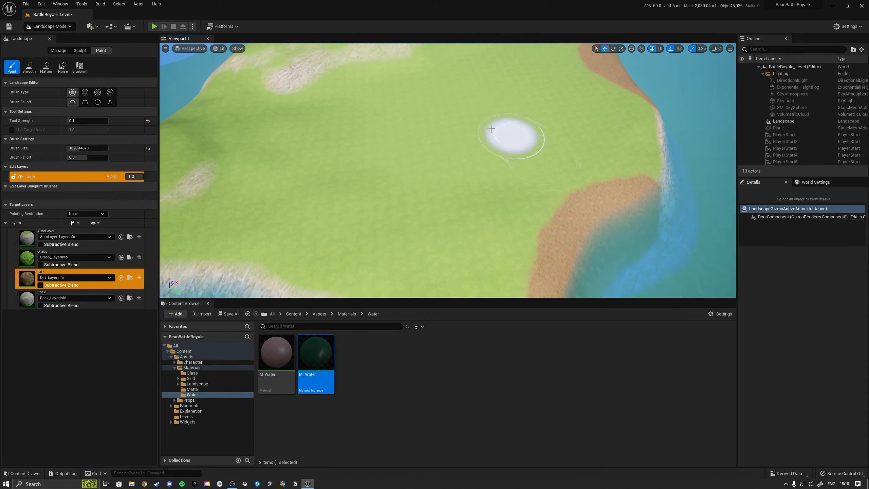
{"action": "right_click_drag", "start_coordinate": [441, 134], "coordinate": [437, 108]}
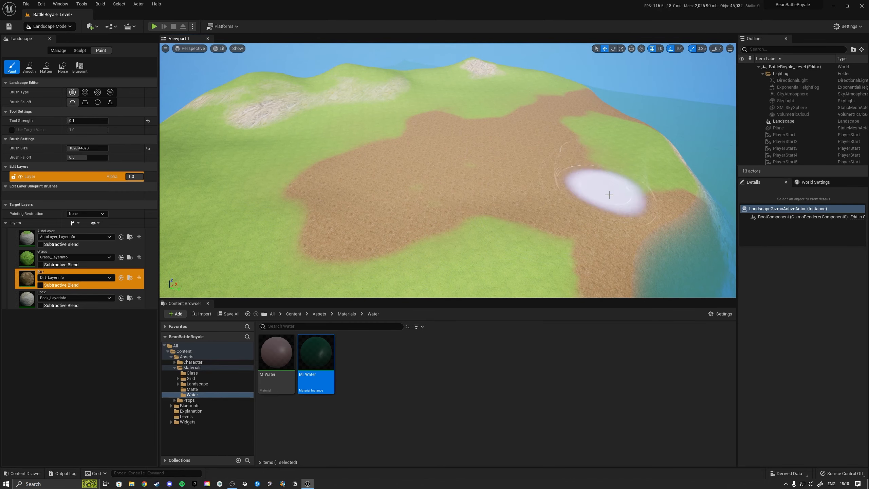
{"action": "right_click_drag", "start_coordinate": [606, 190], "coordinate": [436, 236]}
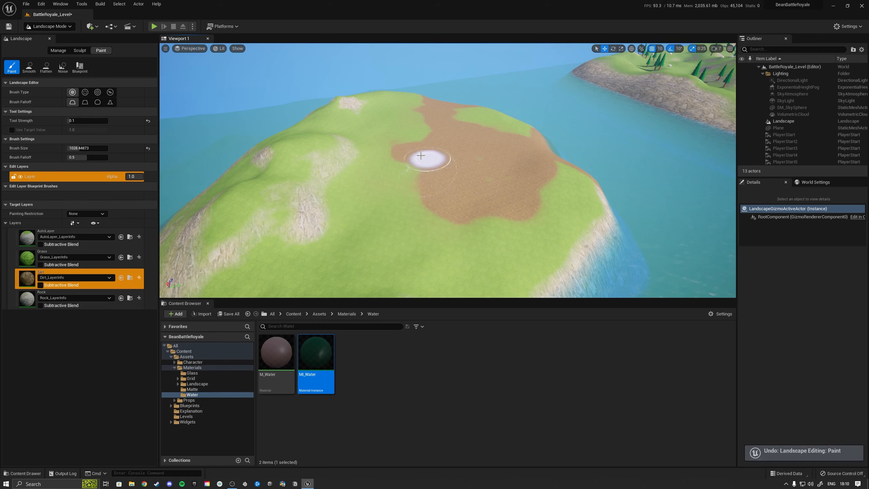
{"action": "left_click_drag", "start_coordinate": [367, 131], "coordinate": [414, 129]}
{"action": "mouse_move", "coordinate": [414, 129]}
{"action": "right_mouse_down"}
{"action": "mouse_move", "coordinate": [419, 154]}
{"action": "mouse_move", "coordinate": [431, 144]}
{"action": "right_mouse_up"}
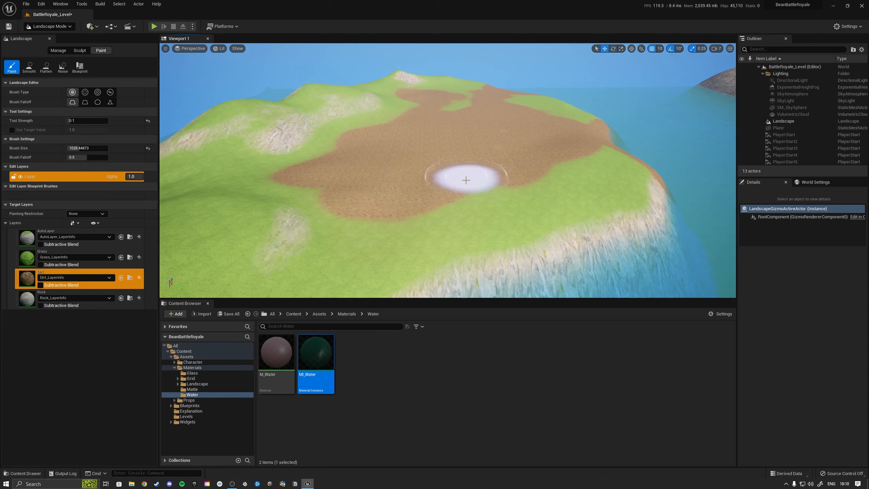
{"action": "left_click_drag", "start_coordinate": [466, 179], "coordinate": [448, 178]}
{"action": "mouse_move", "coordinate": [449, 178]}
{"action": "right_mouse_down"}
{"action": "mouse_move", "coordinate": [524, 153]}
{"action": "mouse_move", "coordinate": [455, 154]}
{"action": "right_mouse_up"}
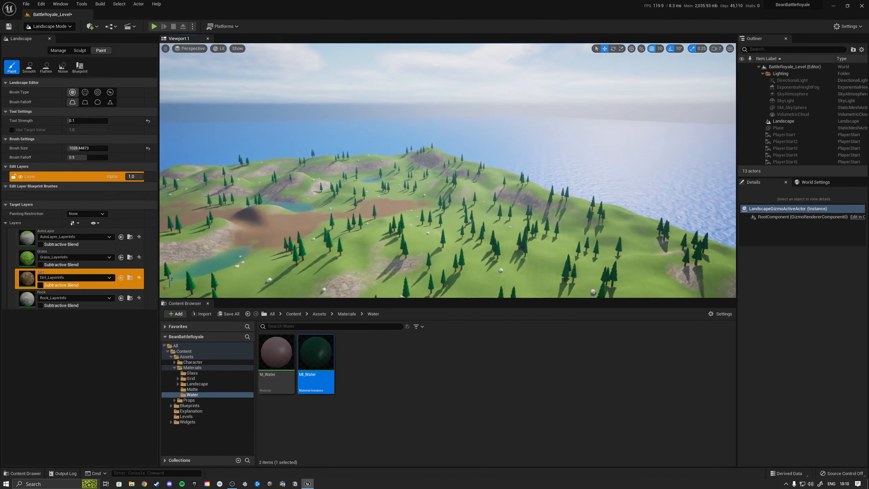
Step: Paint the Dirt layer along a stretch of the main island's shoreline below the trees
{"action": "mouse_move", "coordinate": [448, 170]}
{"action": "right_mouse_down"}
{"action": "mouse_move", "coordinate": [229, 185]}
{"action": "mouse_move", "coordinate": [471, 178]}
{"action": "right_mouse_up"}
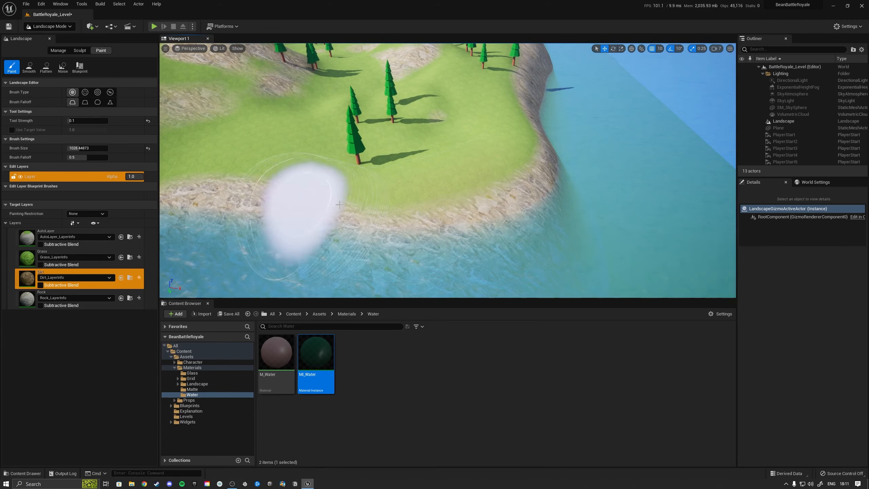
{"action": "mouse_move", "coordinate": [340, 205]}
{"action": "left_mouse_down"}
{"action": "mouse_move", "coordinate": [320, 200]}
{"action": "mouse_move", "coordinate": [437, 204]}
{"action": "mouse_move", "coordinate": [534, 146]}
{"action": "mouse_move", "coordinate": [363, 166]}
{"action": "mouse_move", "coordinate": [367, 148]}
{"action": "mouse_move", "coordinate": [486, 128]}
{"action": "left_mouse_up"}
{"action": "mouse_move", "coordinate": [543, 177]}
{"action": "right_mouse_down"}
{"action": "mouse_move", "coordinate": [531, 178]}
{"action": "mouse_move", "coordinate": [514, 147]}
{"action": "mouse_move", "coordinate": [544, 150]}
{"action": "mouse_move", "coordinate": [523, 158]}
{"action": "mouse_move", "coordinate": [572, 166]}
{"action": "mouse_move", "coordinate": [691, 147]}
{"action": "mouse_move", "coordinate": [629, 163]}
{"action": "mouse_move", "coordinate": [571, 154]}
{"action": "mouse_move", "coordinate": [558, 162]}
{"action": "mouse_move", "coordinate": [561, 195]}
{"action": "right_mouse_up"}
Step: Switch to Foliage mode and paint the first SM_Tree instances on the second island's grassy slopes
{"action": "left_click", "coordinate": [49, 26]}
{"action": "left_click", "coordinate": [49, 52]}
{"action": "right_click_drag", "start_coordinate": [279, 229], "coordinate": [291, 240]}
{"action": "left_click_drag", "start_coordinate": [420, 208], "coordinate": [340, 233]}
{"action": "right_click_drag", "start_coordinate": [340, 233], "coordinate": [394, 226]}
{"action": "left_click", "coordinate": [382, 171]}
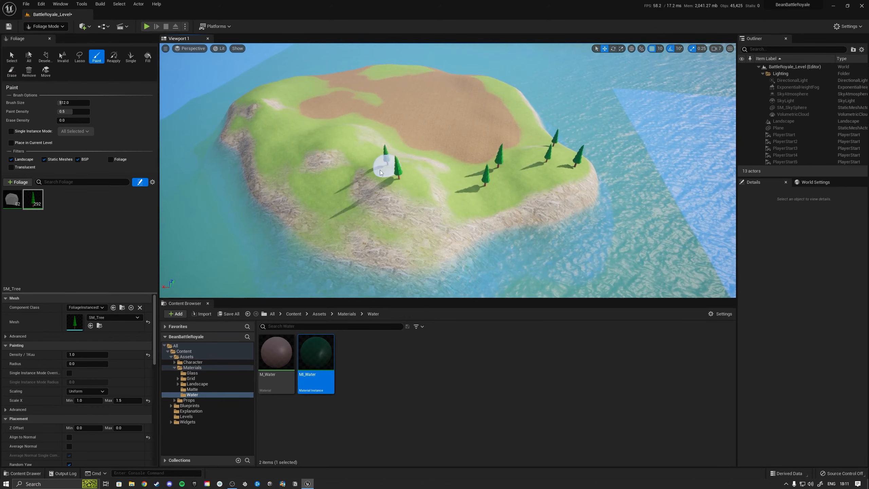
Step: Paint more SM_Tree foliage on the second island's grass beside the dirt clearing and near the shore
{"action": "right_click_drag", "start_coordinate": [382, 173], "coordinate": [426, 155]}
{"action": "left_click_drag", "start_coordinate": [426, 155], "coordinate": [308, 192]}
{"action": "right_click_drag", "start_coordinate": [308, 192], "coordinate": [337, 148]}
{"action": "left_click_drag", "start_coordinate": [337, 148], "coordinate": [446, 159]}
{"action": "right_click_drag", "start_coordinate": [446, 160], "coordinate": [342, 164]}
{"action": "left_click_drag", "start_coordinate": [343, 164], "coordinate": [455, 194]}
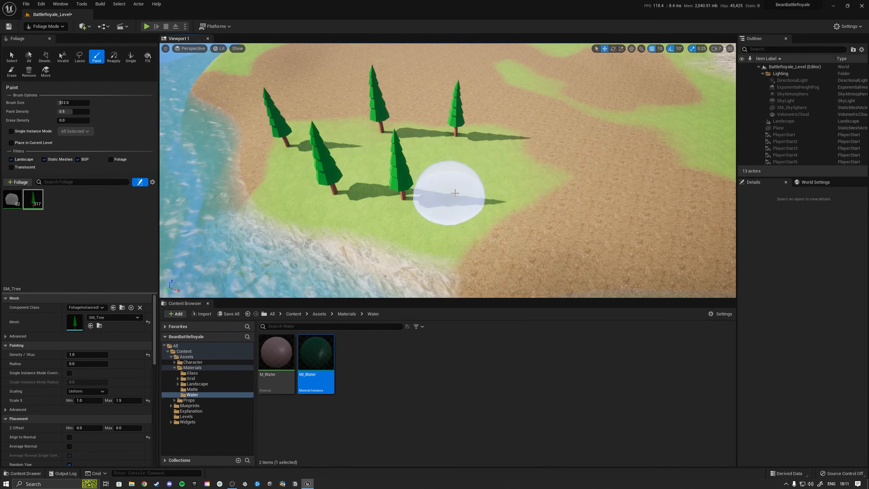
Step: Fill the remaining grass around the second island's dirt clearing with trees, undoing one unwanted stroke
{"action": "right_click_drag", "start_coordinate": [455, 193], "coordinate": [346, 192]}
{"action": "left_click_drag", "start_coordinate": [346, 192], "coordinate": [404, 188]}
{"action": "right_click_drag", "start_coordinate": [404, 188], "coordinate": [390, 171]}
{"action": "left_click_drag", "start_coordinate": [390, 171], "coordinate": [330, 113]}
{"action": "mouse_move", "coordinate": [330, 112]}
{"action": "right_mouse_down"}
{"action": "mouse_move", "coordinate": [338, 158]}
{"action": "mouse_move", "coordinate": [323, 203]}
{"action": "right_mouse_up"}
{"action": "key", "text": "ctrl+z"}
{"action": "left_click", "coordinate": [394, 206]}
{"action": "right_click_drag", "start_coordinate": [393, 206], "coordinate": [407, 219]}
Step: Scatter SM_Boulder foliage over the second island's grass and dirt clearing, and undo the last unwanted stroke
{"action": "left_click", "coordinate": [12, 199]}
{"action": "left_click", "coordinate": [376, 192]}
{"action": "right_click_drag", "start_coordinate": [377, 192], "coordinate": [450, 180]}
{"action": "left_click_drag", "start_coordinate": [450, 179], "coordinate": [380, 138]}
{"action": "left_click", "coordinate": [415, 192]}
{"action": "mouse_move", "coordinate": [381, 138]}
{"action": "right_mouse_down"}
{"action": "mouse_move", "coordinate": [416, 192]}
{"action": "mouse_move", "coordinate": [445, 202]}
{"action": "mouse_move", "coordinate": [440, 140]}
{"action": "right_mouse_up"}
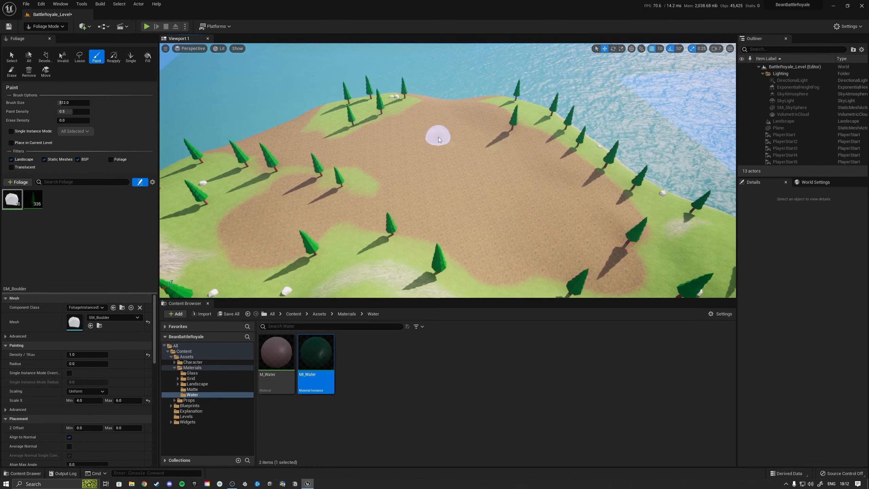
{"action": "left_click_drag", "start_coordinate": [440, 140], "coordinate": [297, 147]}
{"action": "left_click", "coordinate": [298, 147]}
{"action": "key", "text": "ctrl+z"}
{"action": "right_click_drag", "start_coordinate": [597, 111], "coordinate": [514, 154]}
Step: Select a foliage instance on the second island, and check the distribution of trees and boulders
{"action": "left_click", "coordinate": [12, 57]}
{"action": "left_click", "coordinate": [472, 191]}
{"action": "mouse_move", "coordinate": [472, 191]}
{"action": "right_mouse_down"}
{"action": "mouse_move", "coordinate": [445, 171]}
{"action": "mouse_move", "coordinate": [509, 160]}
{"action": "mouse_move", "coordinate": [451, 159]}
{"action": "right_mouse_up"}
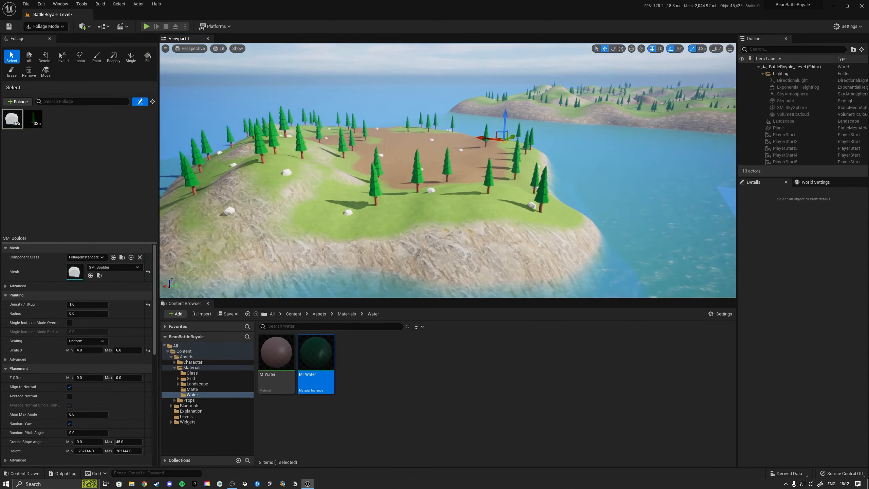
{"action": "right_click_drag", "start_coordinate": [544, 165], "coordinate": [493, 148]}
Step: Return to Select mode, reduce the content tree to the Assets folder, and save all modified files
{"action": "left_click", "coordinate": [49, 29]}
{"action": "left_click", "coordinate": [53, 37]}
{"action": "left_click", "coordinate": [17, 368]}
{"action": "left_click", "coordinate": [14, 357]}
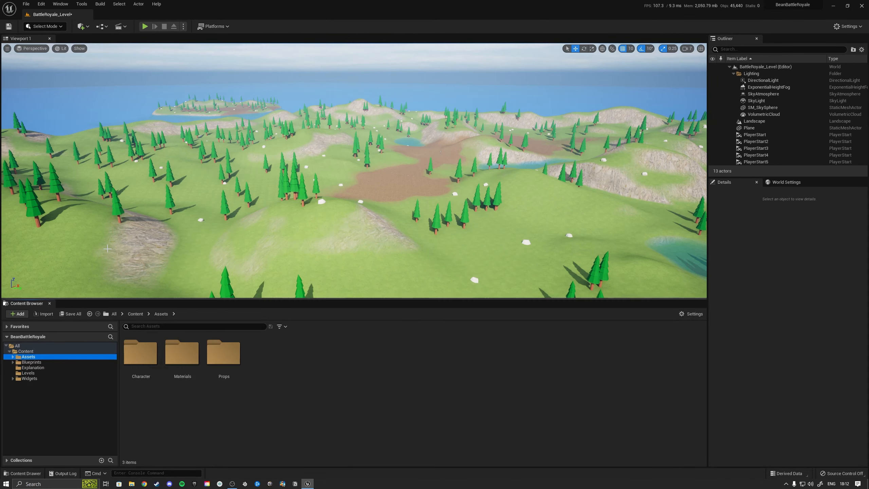
{"action": "left_click", "coordinate": [75, 314]}
{"action": "left_click", "coordinate": [492, 318]}
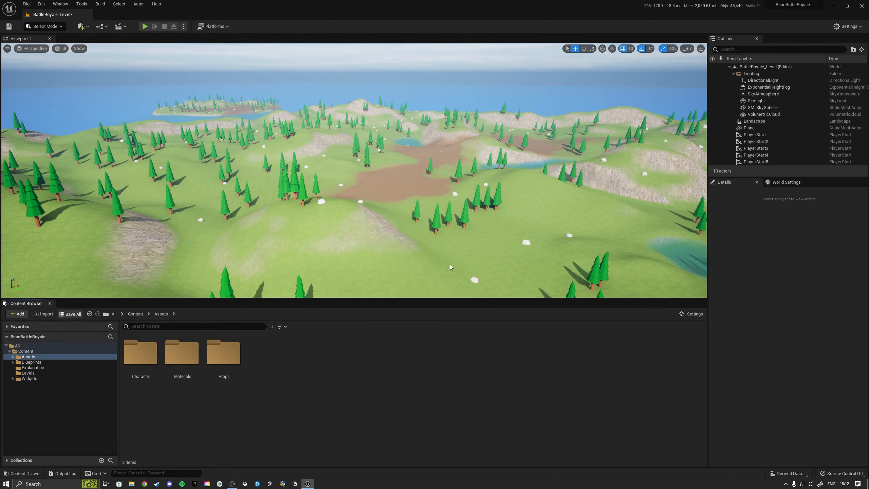
Step: Delete the five existing player starts, PlayerStart through PlayerStart5, from the main island
{"action": "key", "text": "w"}
{"action": "right_click_drag", "start_coordinate": [410, 171], "coordinate": [527, 205]}
{"action": "left_click", "coordinate": [754, 134]}
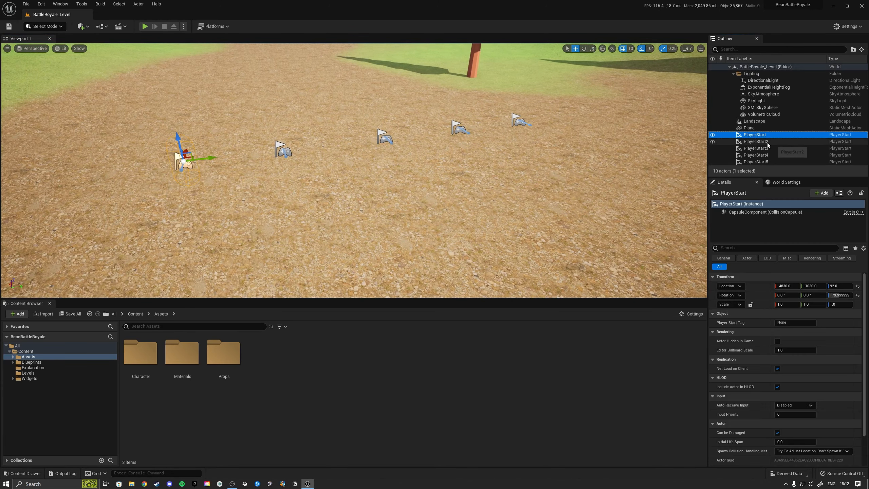
{"action": "left_click", "coordinate": [756, 162], "text": "shift"}
{"action": "key", "text": "Delete"}
Step: Place twelve Player Start actors across the second island's dirt clearing, with spawn collision handling on Always Spawn, Ignore Collisions
{"action": "right_click_drag", "start_coordinate": [356, 171], "coordinate": [506, 196]}
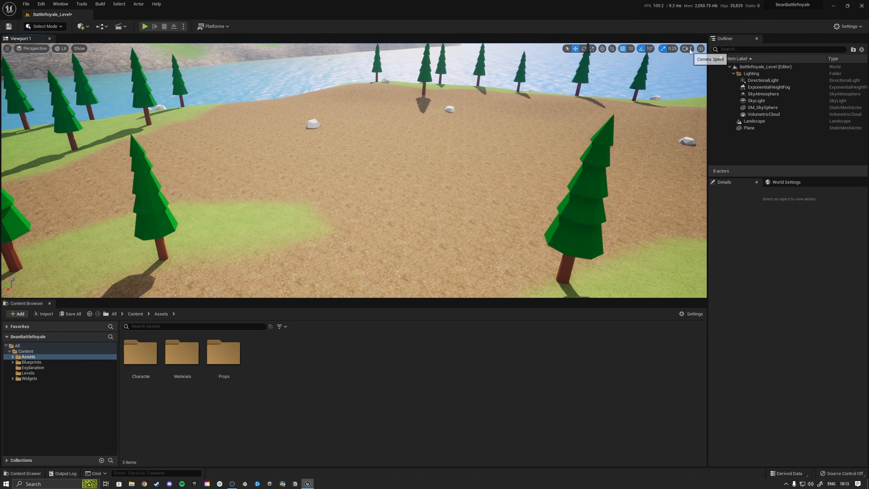
{"action": "right_click_drag", "start_coordinate": [506, 154], "coordinate": [479, 164]}
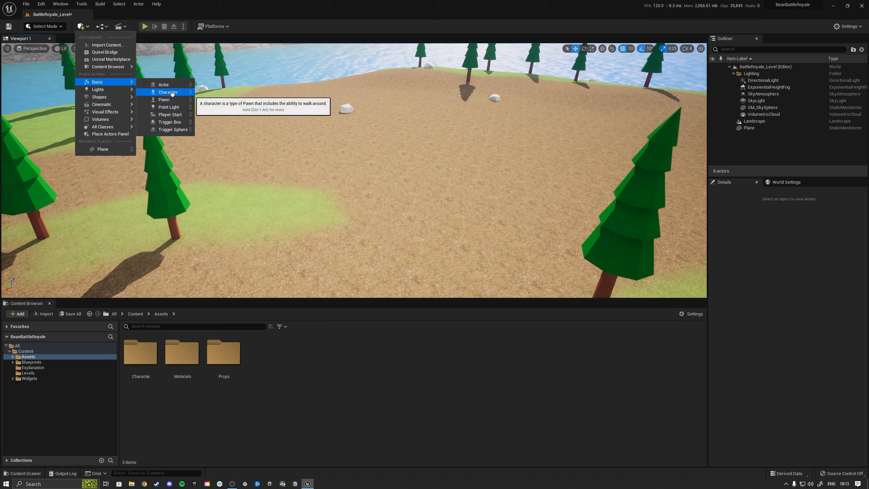
{"action": "left_click_drag", "start_coordinate": [178, 108], "coordinate": [341, 171]}
{"action": "right_click_drag", "start_coordinate": [342, 171], "coordinate": [402, 178]}
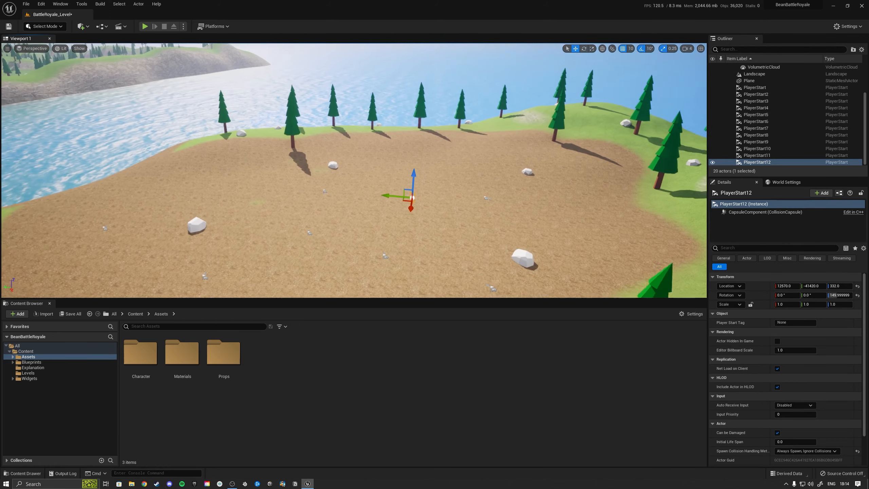
{"action": "right_click_drag", "start_coordinate": [353, 170], "coordinate": [315, 198]}
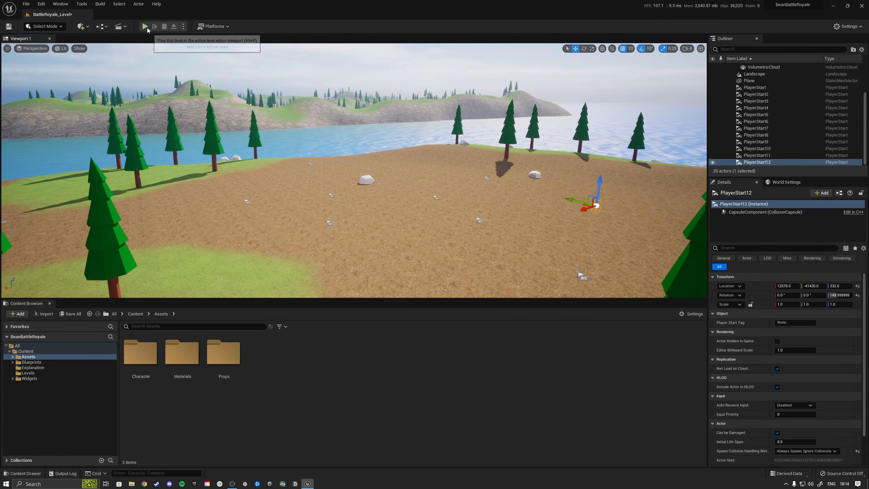
Step: Play-test the level from the new player starts, stop the session, and look over the spawn area
{"action": "left_click", "coordinate": [147, 30]}
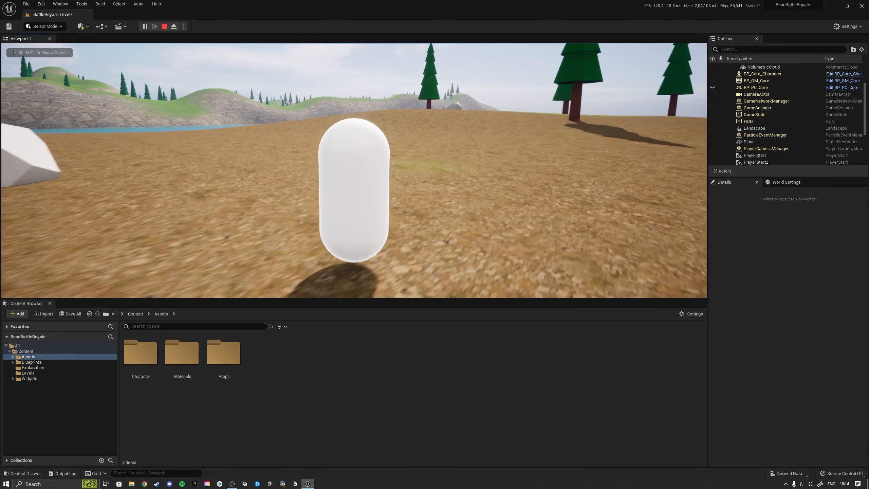
{"action": "key", "text": "Escape"}
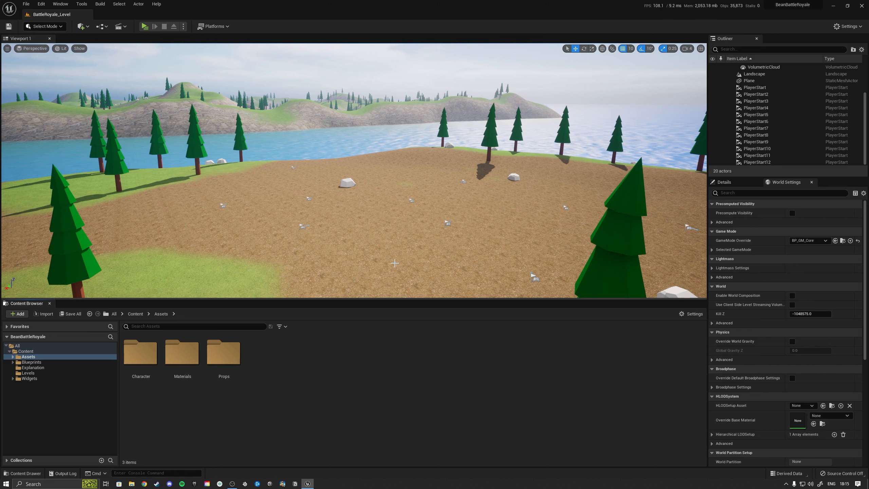
{"action": "key", "text": "s"}
{"action": "right_click_drag", "start_coordinate": [398, 198], "coordinate": [389, 226]}
{"action": "key", "text": "w"}
{"action": "key", "text": "s"}
{"action": "key", "text": "w"}
{"action": "key", "text": "s"}
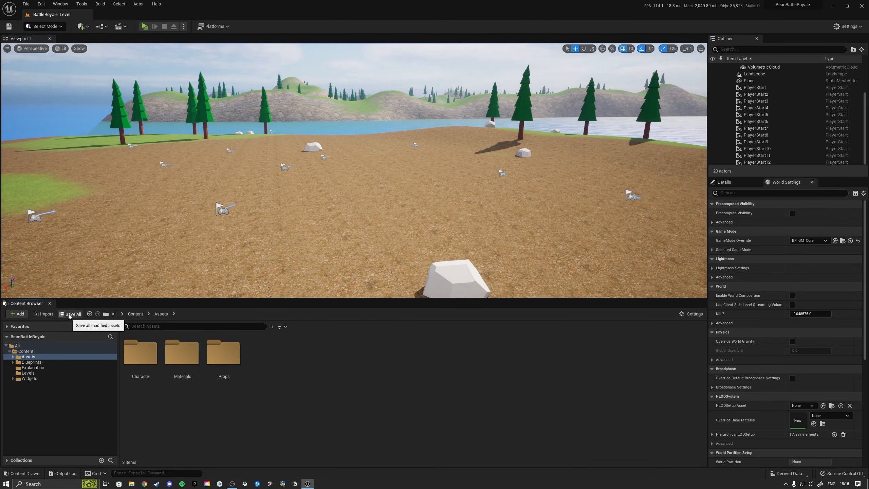
Step: Open the Core folder inside Blueprints > GameModes to view its blueprint classes
{"action": "left_click", "coordinate": [32, 362]}
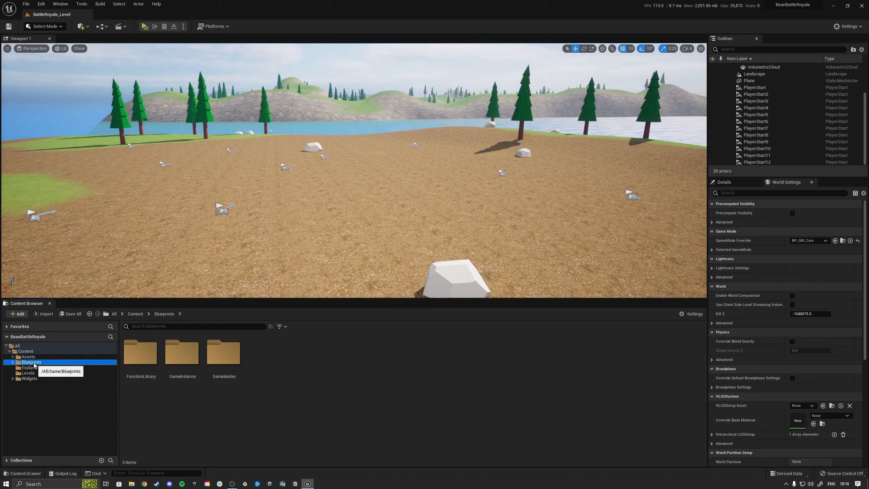
{"action": "double_click", "coordinate": [224, 371]}
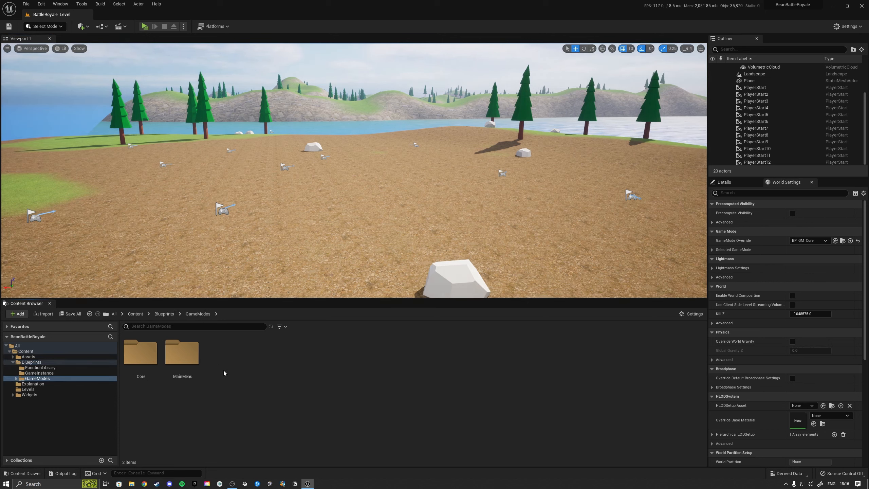
{"action": "double_click", "coordinate": [146, 376]}
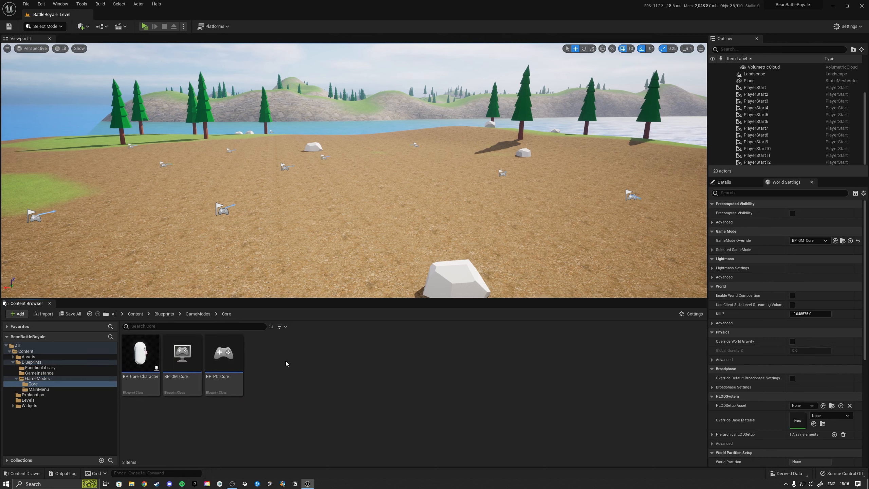
{"action": "key", "text": "s"}
{"action": "right_click_drag", "start_coordinate": [411, 260], "coordinate": [438, 247]}
{"action": "key", "text": "w"}
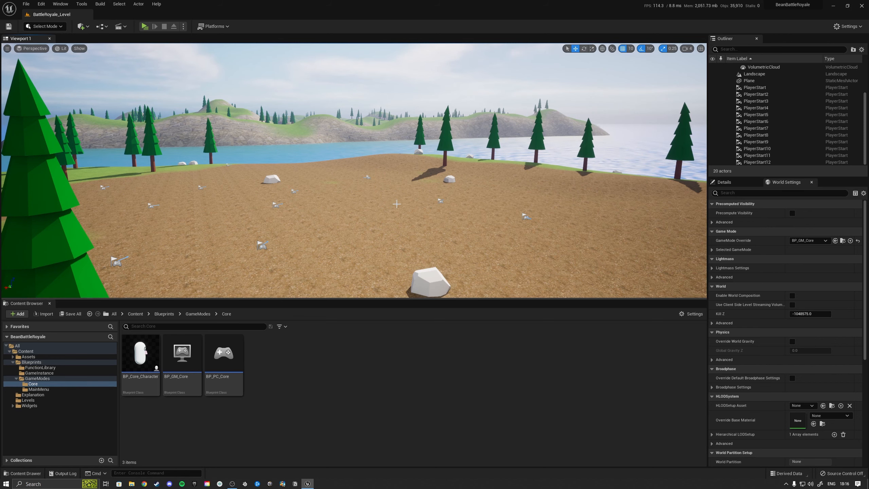
{"action": "mouse_move", "coordinate": [396, 204]}
{"action": "right_mouse_down"}
{"action": "mouse_move", "coordinate": [473, 144]}
{"action": "mouse_move", "coordinate": [369, 190]}
{"action": "mouse_move", "coordinate": [376, 219]}
{"action": "mouse_move", "coordinate": [402, 204]}
{"action": "right_mouse_up"}
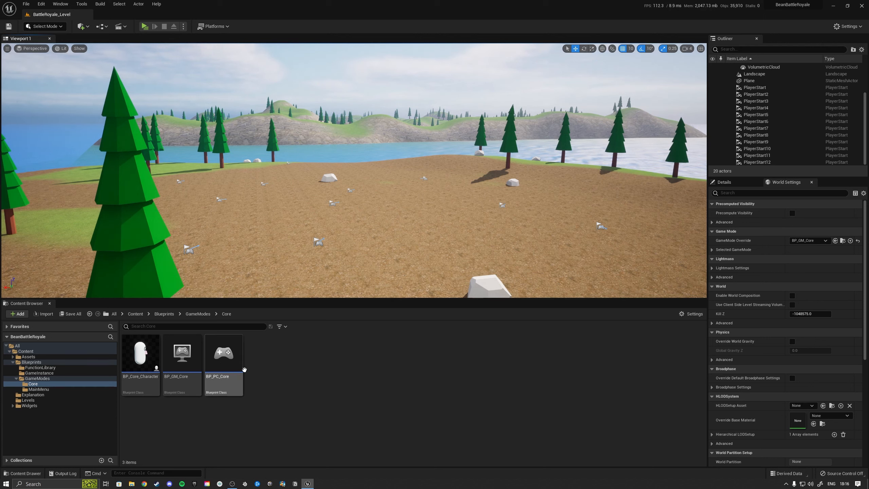
Step: Go back to the GameModes folder, and open and dismiss its asset creation options
{"action": "left_click", "coordinate": [65, 379]}
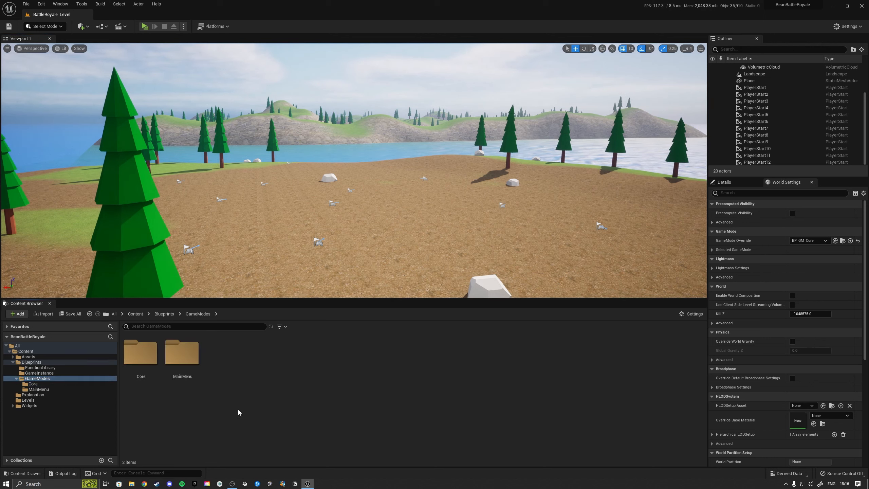
{"action": "right_click", "coordinate": [225, 387]}
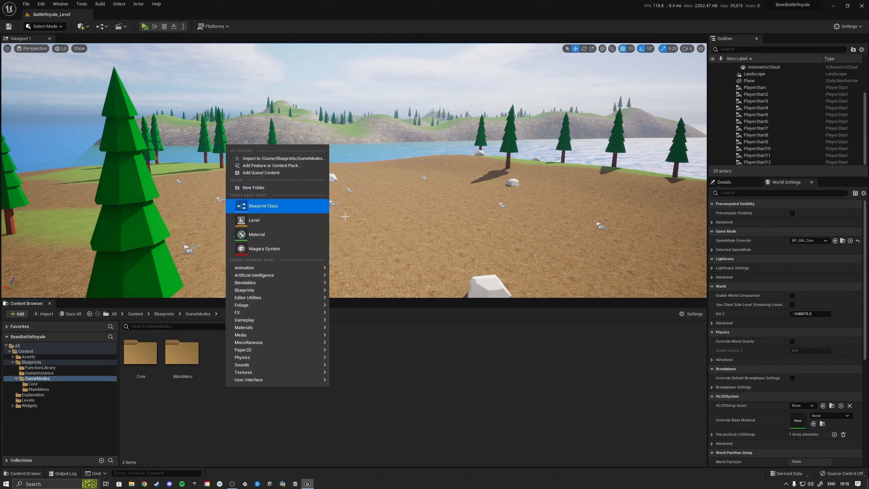
{"action": "left_click", "coordinate": [385, 384]}
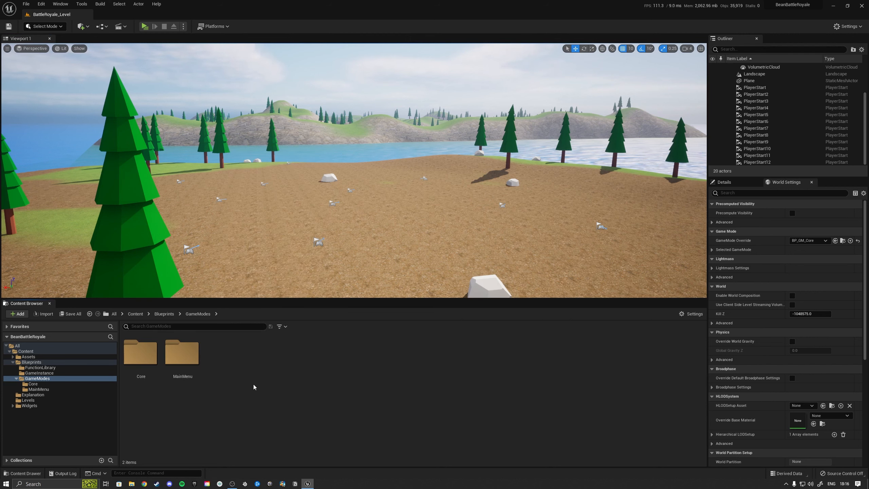
Step: Open the Core folder and expand the classes of the level's selected game mode in World Settings
{"action": "double_click", "coordinate": [146, 383]}
{"action": "right_click", "coordinate": [180, 375]}
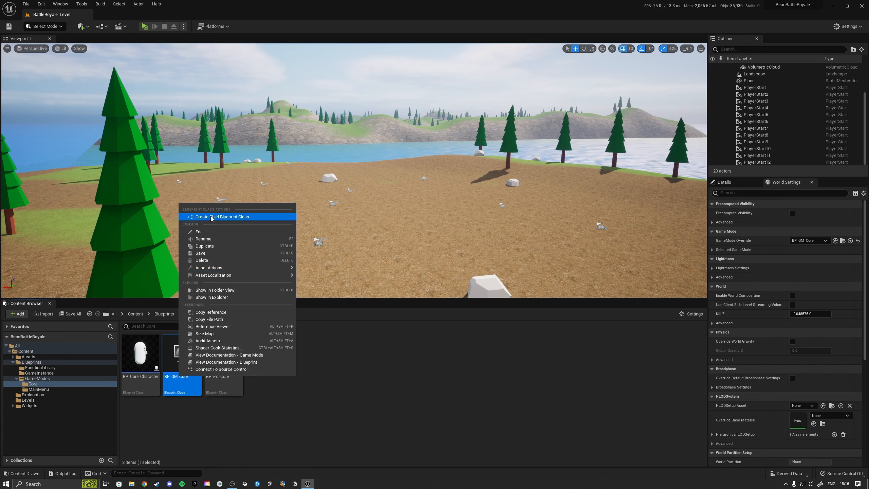
{"action": "left_click", "coordinate": [195, 414]}
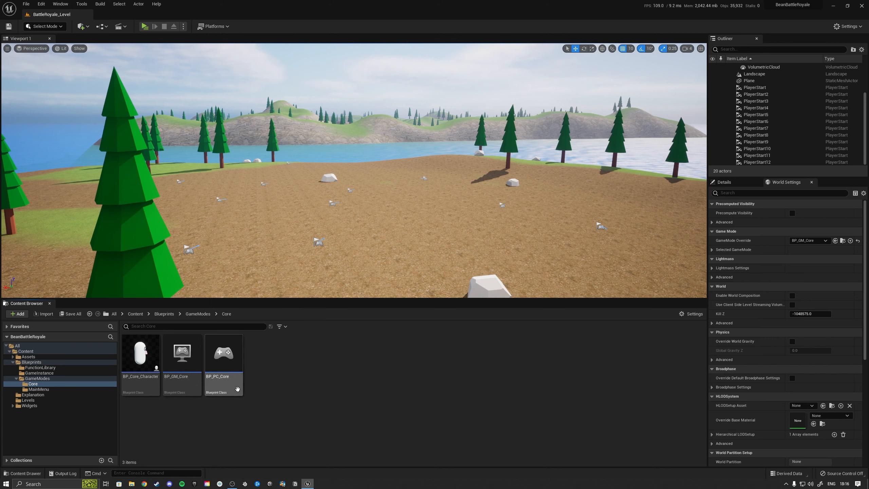
{"action": "left_click", "coordinate": [712, 250]}
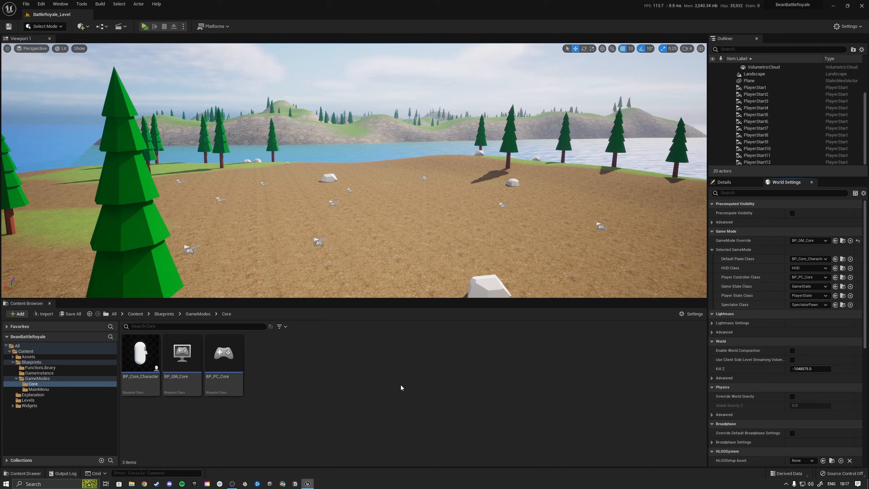
Step: Create a Blueprint class with GameState as its parent in the Core folder, name it BP_GS_Core, and save everything
{"action": "right_click", "coordinate": [310, 367]}
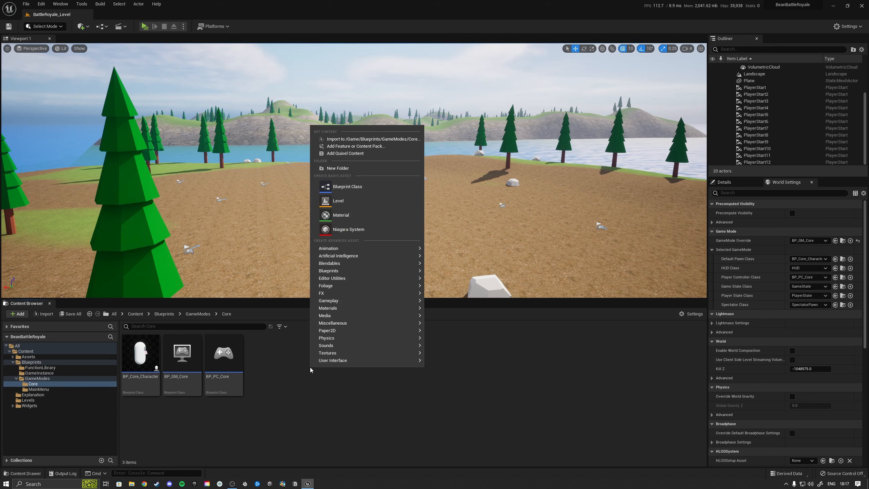
{"action": "left_click", "coordinate": [345, 187]}
{"action": "left_click", "coordinate": [340, 281]}
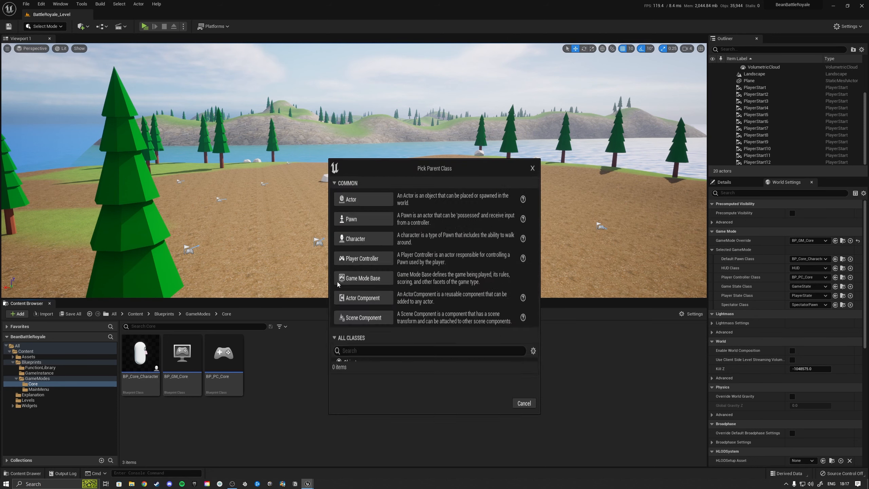
{"action": "type", "text": "game st"}
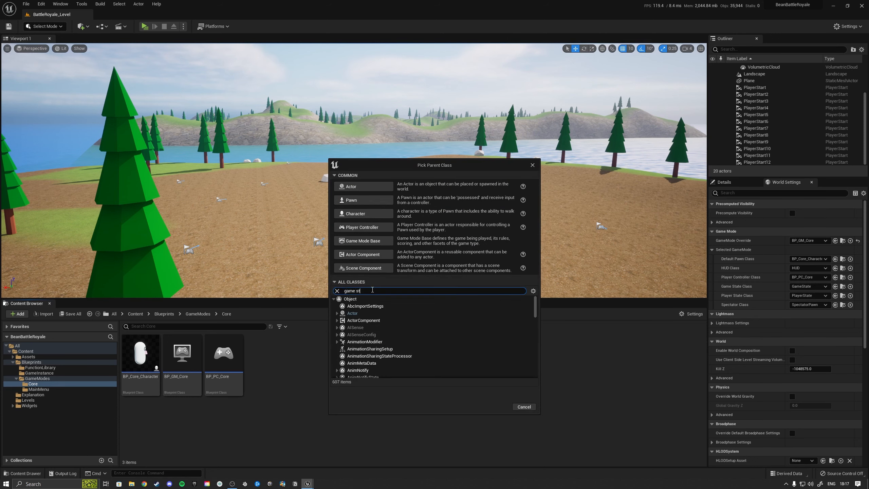
{"action": "type", "text": "ate"}
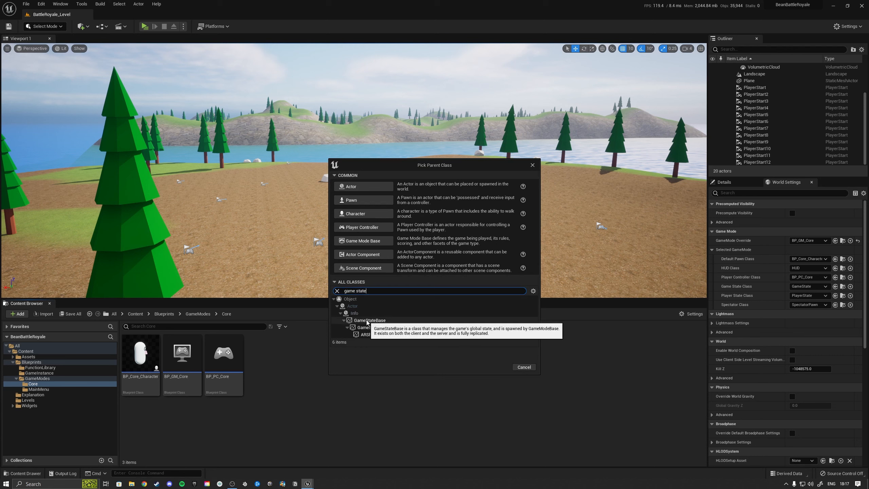
{"action": "left_click", "coordinate": [367, 327]}
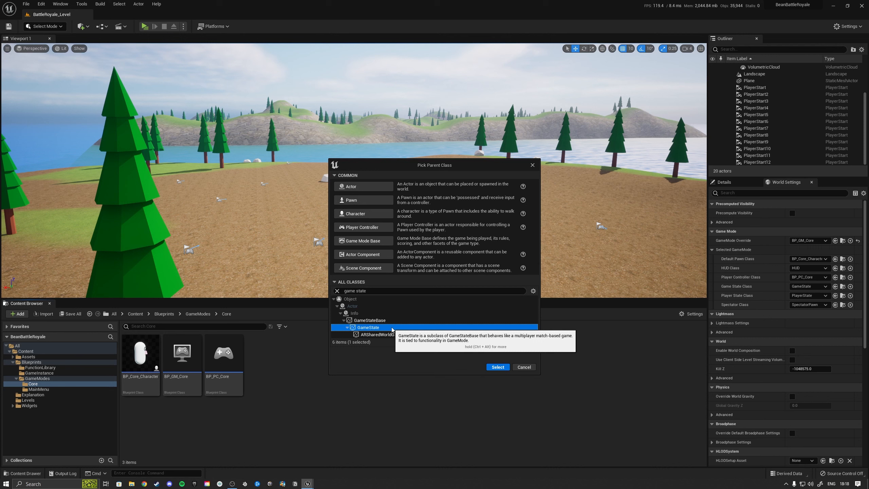
{"action": "left_click", "coordinate": [498, 367]}
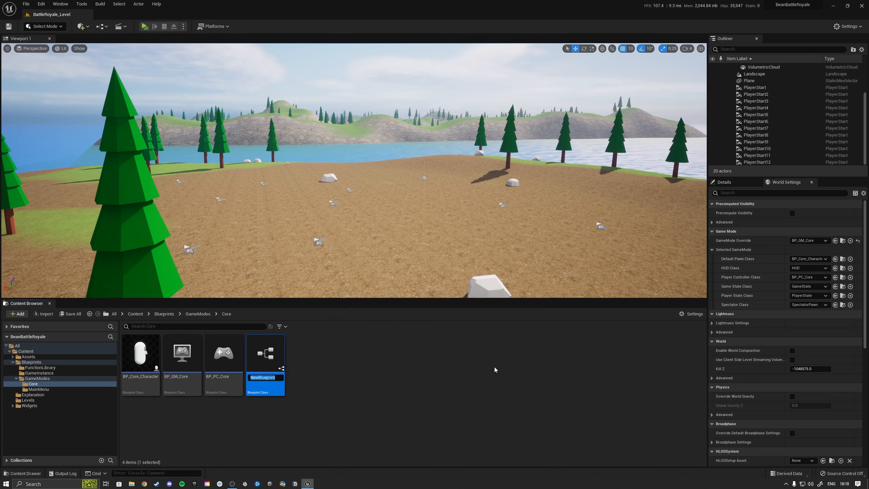
{"action": "type", "text": "BP_GS_Core"}
{"action": "key", "text": "Return"}
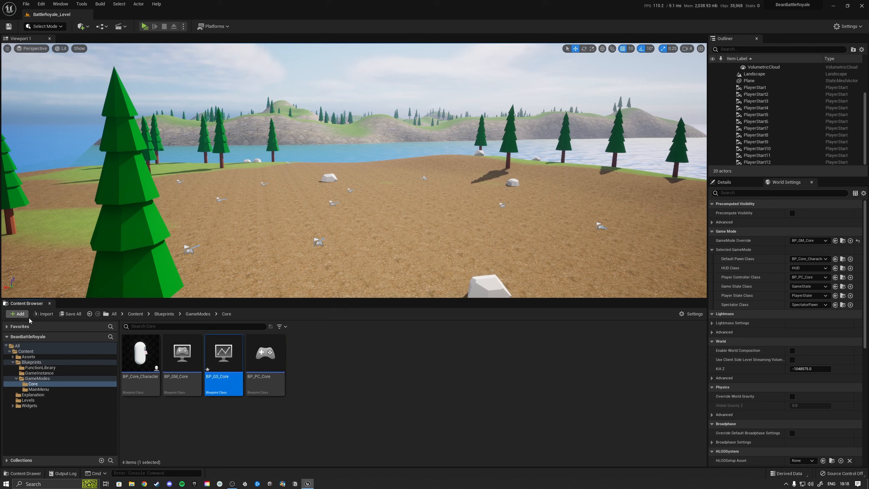
{"action": "left_click", "coordinate": [71, 313]}
{"action": "left_click", "coordinate": [488, 319]}
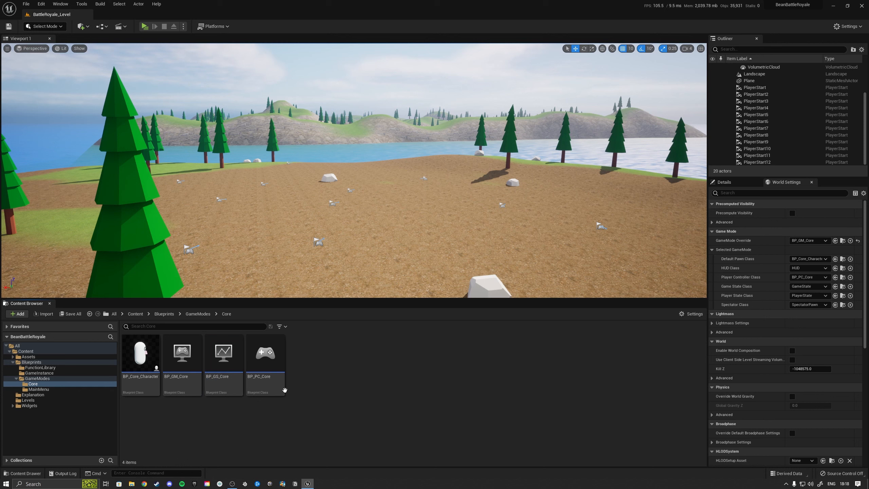
Step: Add a new folder named Gameplay inside the GameModes folder
{"action": "left_click", "coordinate": [36, 379]}
{"action": "right_click", "coordinate": [240, 379]}
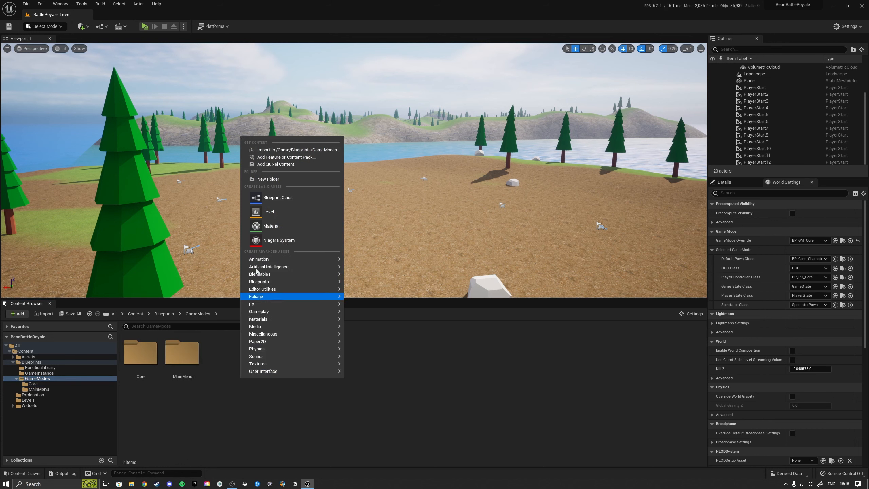
{"action": "left_click", "coordinate": [277, 181]}
{"action": "type", "text": "Ga"}
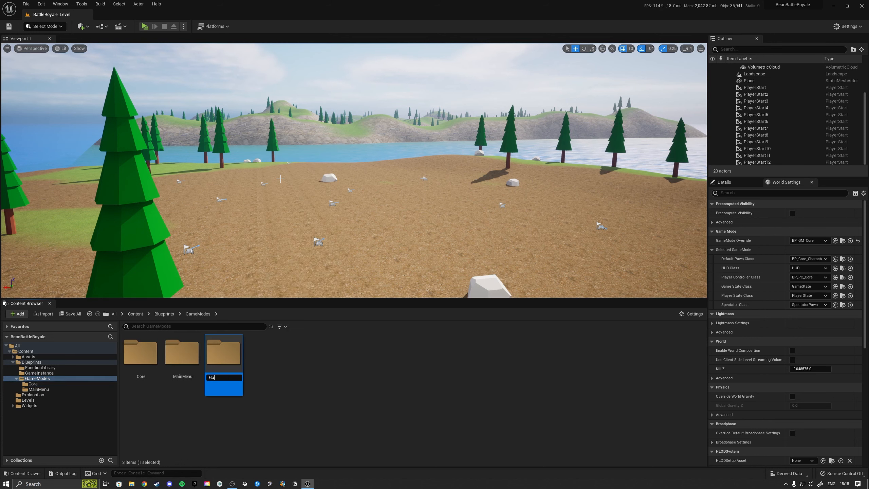
{"action": "type", "text": "meplay"}
{"action": "key", "text": "Return"}
Step: Create a child Blueprint class of BP_Core_Character in the Core folder and name it BP_Gameplay_Character
{"action": "double_click", "coordinate": [140, 352]}
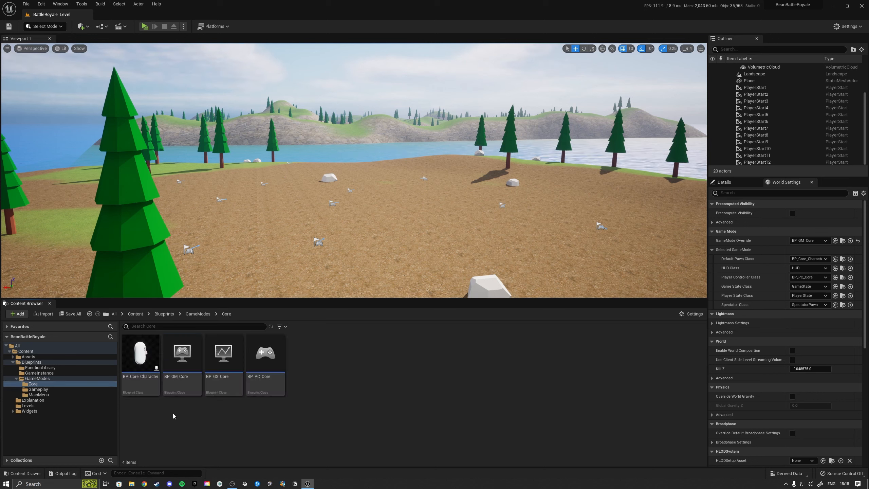
{"action": "right_click", "coordinate": [143, 387]}
{"action": "left_click", "coordinate": [359, 358]}
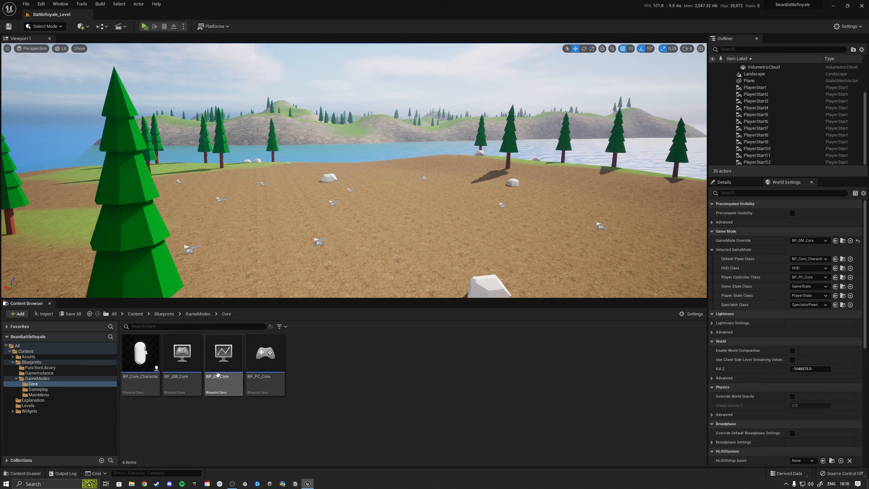
{"action": "right_click", "coordinate": [148, 383]}
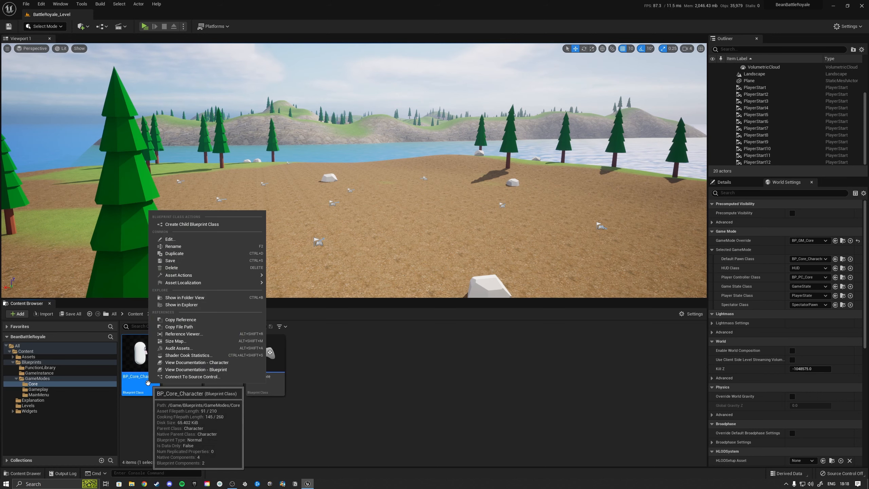
{"action": "left_click", "coordinate": [175, 224]}
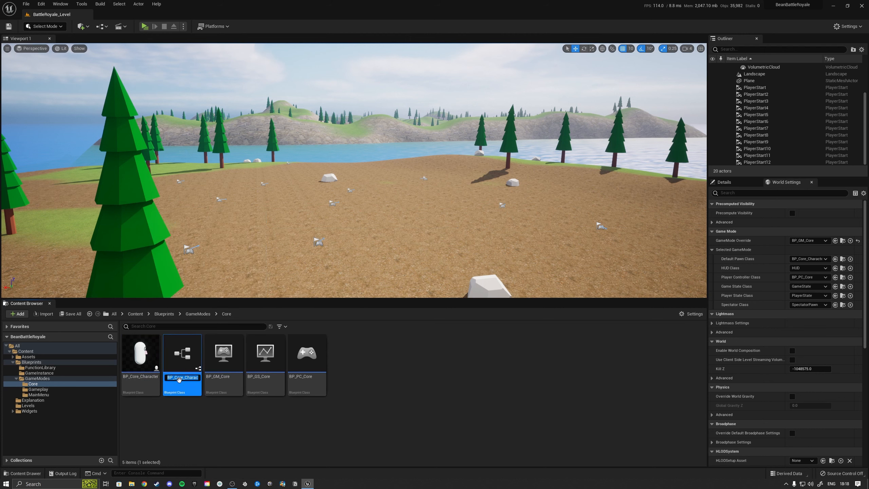
{"action": "left_click_drag", "start_coordinate": [175, 378], "coordinate": [217, 395]}
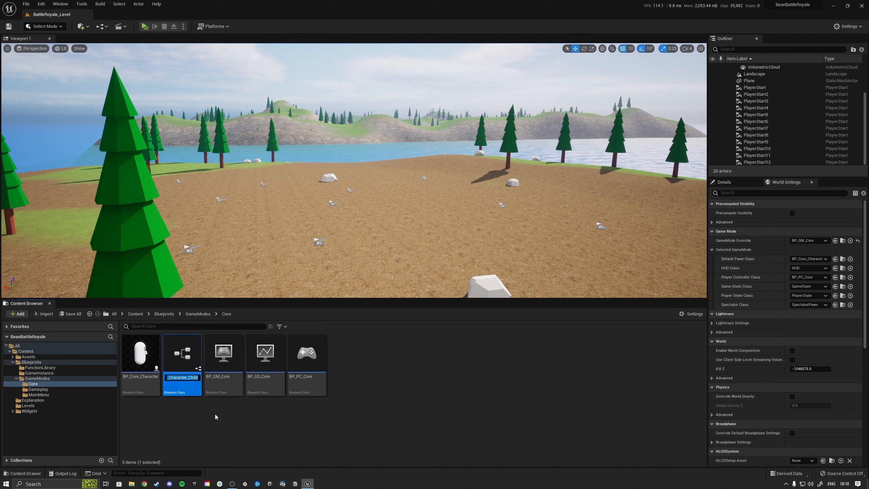
{"action": "type", "text": "BP_Gameplay_"}
{"action": "type", "text": "Character"}
{"action": "key", "text": "Return"}
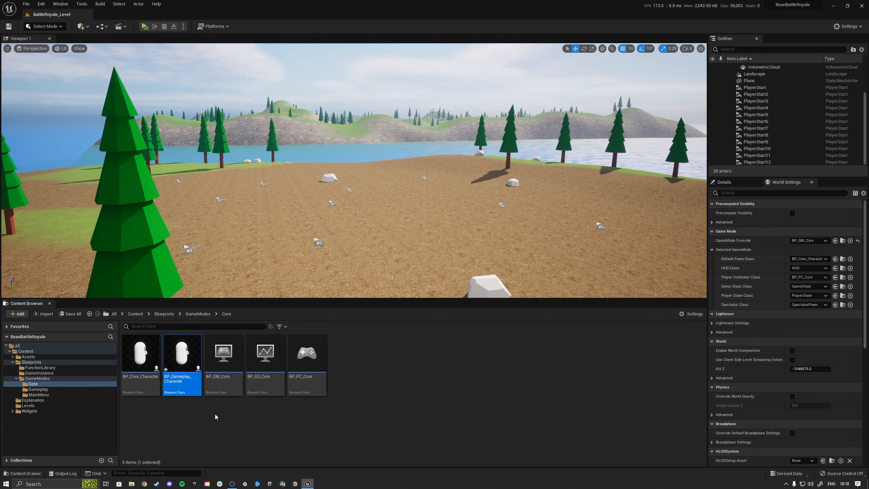
Step: Create a child Blueprint class of BP_GM_Core and name it BP_Gameplay_GM
{"action": "right_click", "coordinate": [215, 392]}
{"action": "left_click", "coordinate": [255, 236]}
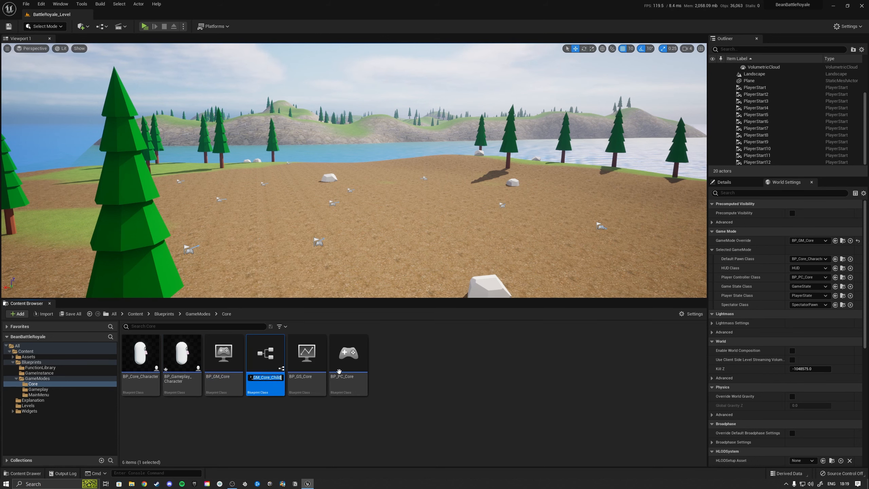
{"action": "type", "text": "BP_Gameplay_GM"}
{"action": "key", "text": "Return"}
Step: Create a child Blueprint class of BP_GS_Core and name it BP_Gameplay_GS
{"action": "right_click", "coordinate": [318, 382]}
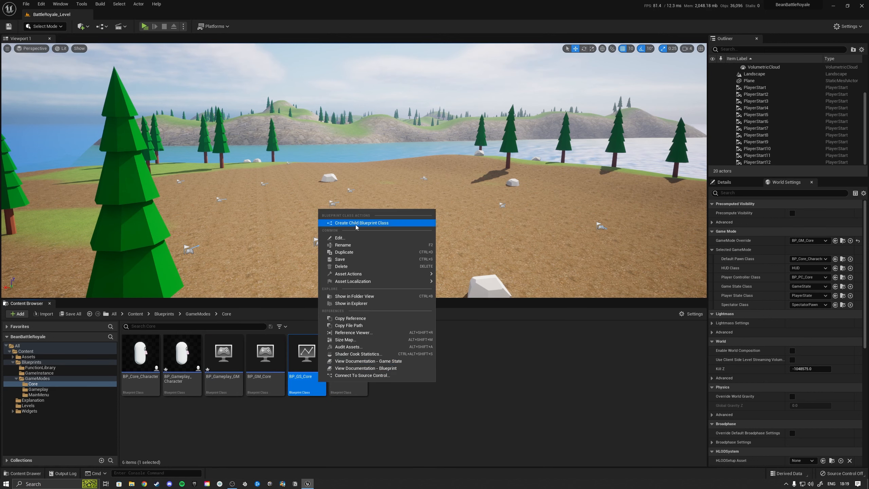
{"action": "left_click", "coordinate": [356, 225]}
{"action": "type", "text": "BP_Gameplay"}
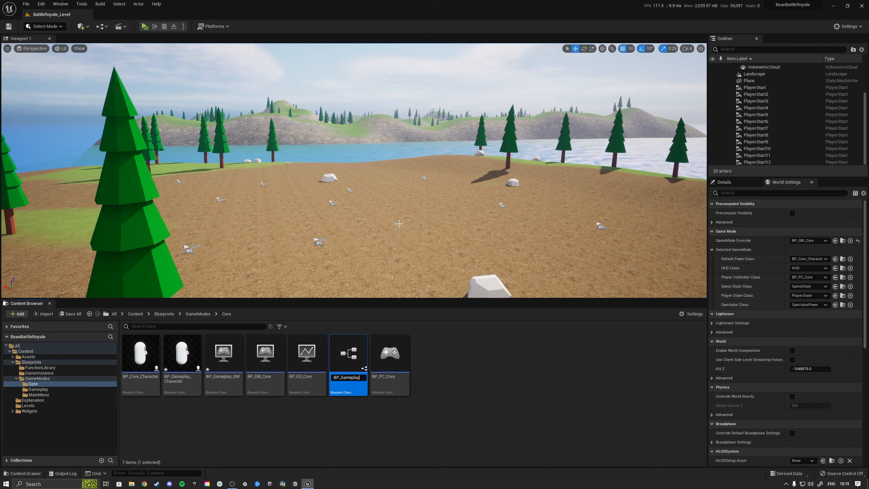
{"action": "type", "text": "_GS"}
{"action": "key", "text": "Return"}
Step: Create a child Blueprint class of BP_PC_Core and name it BP_Gameplay_PC
{"action": "right_click", "coordinate": [396, 364]}
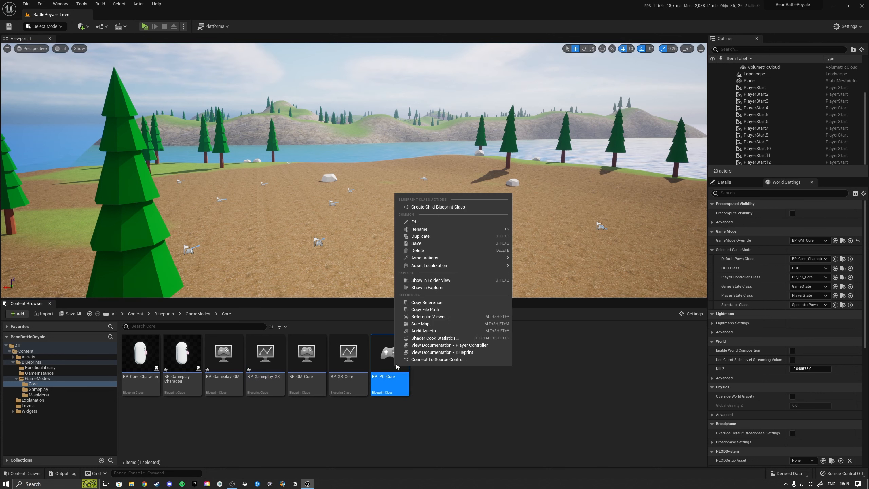
{"action": "left_click", "coordinate": [418, 207]}
{"action": "type", "text": "BP_Gam"}
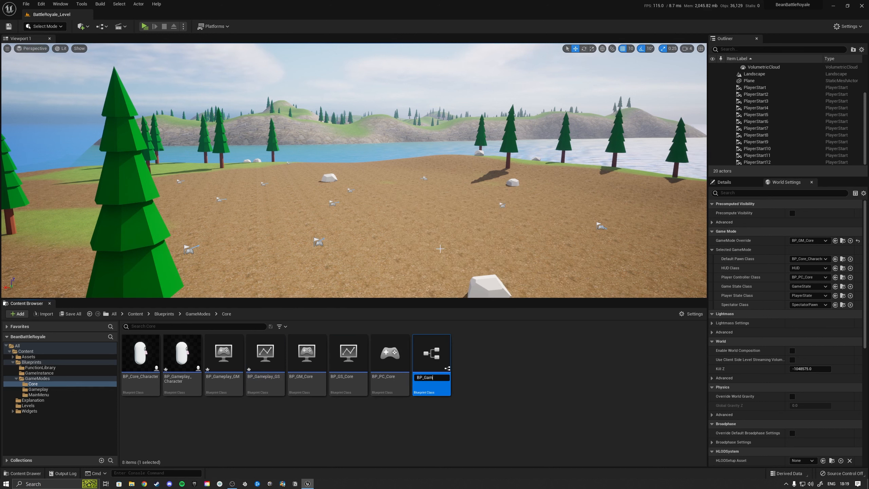
{"action": "type", "text": "eplay_PC"}
{"action": "key", "text": "Return"}
Step: Move the four BP_Gameplay Blueprint classes from the Core folder into the Gameplay folder
{"action": "left_click", "coordinate": [181, 409]}
{"action": "left_click", "coordinate": [182, 356]}
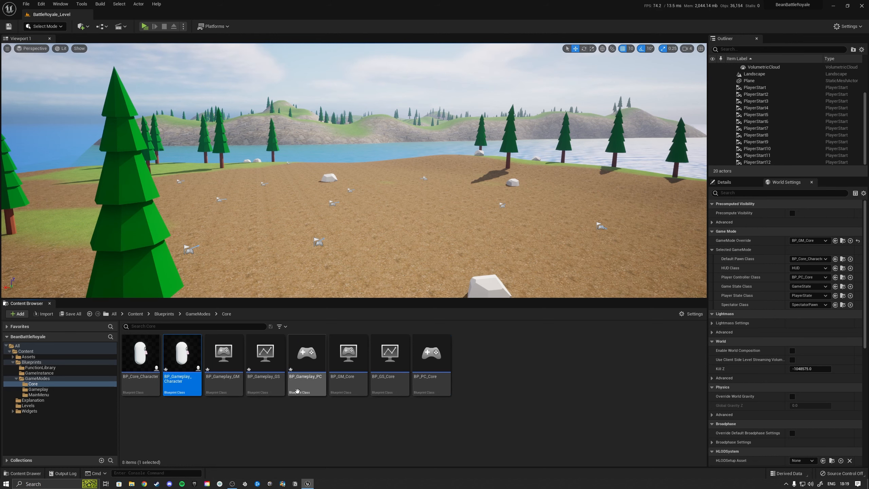
{"action": "left_click", "coordinate": [306, 356], "text": "shift"}
{"action": "left_click_drag", "start_coordinate": [182, 373], "coordinate": [55, 392]}
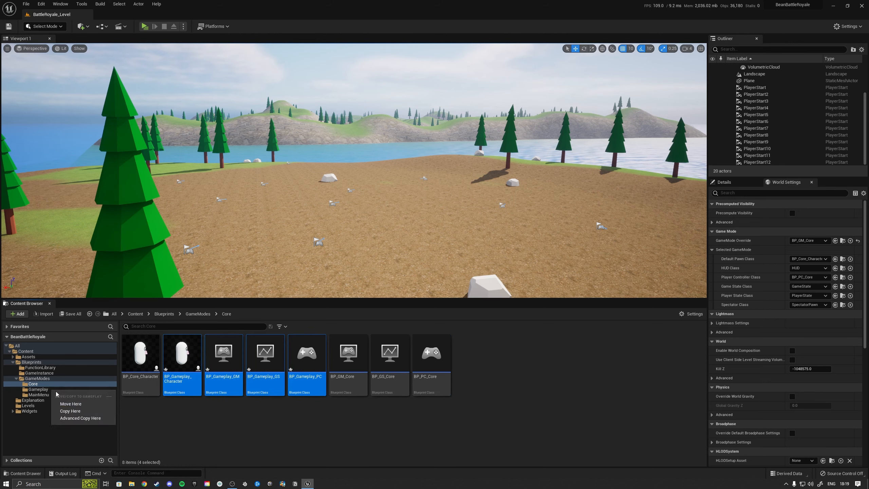
{"action": "left_click", "coordinate": [67, 404]}
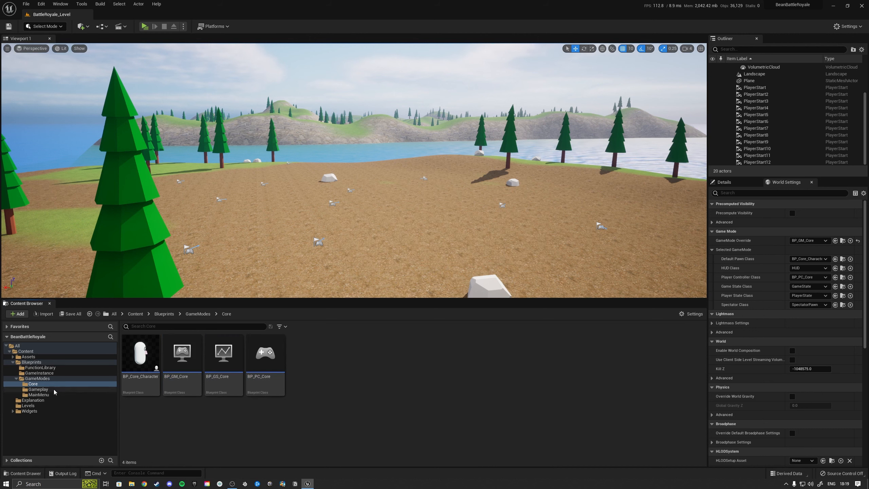
Step: Open Testing_Level from the Levels folder
{"action": "left_click", "coordinate": [225, 376]}
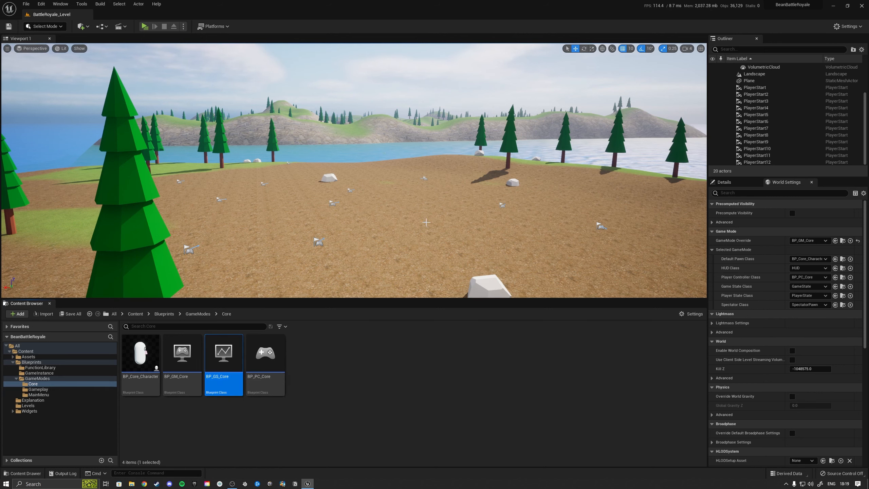
{"action": "right_click_drag", "start_coordinate": [429, 223], "coordinate": [392, 105]}
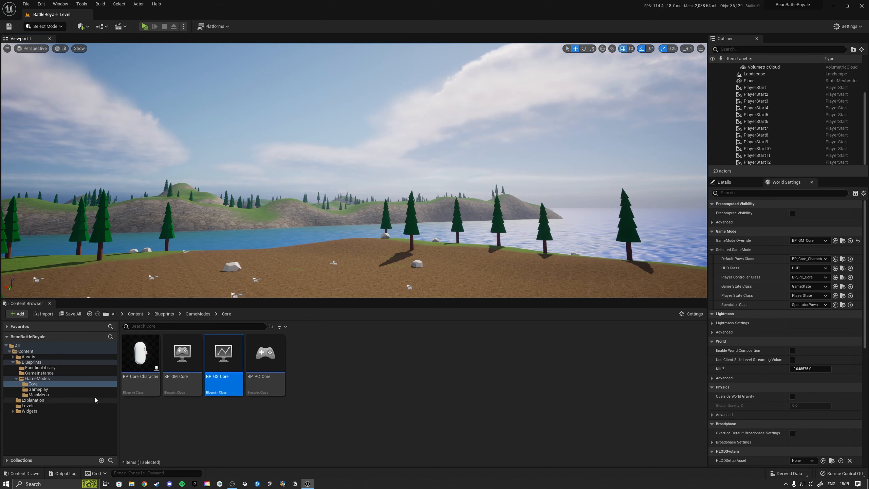
{"action": "left_click", "coordinate": [27, 405]}
{"action": "right_click_drag", "start_coordinate": [339, 254], "coordinate": [332, 281]}
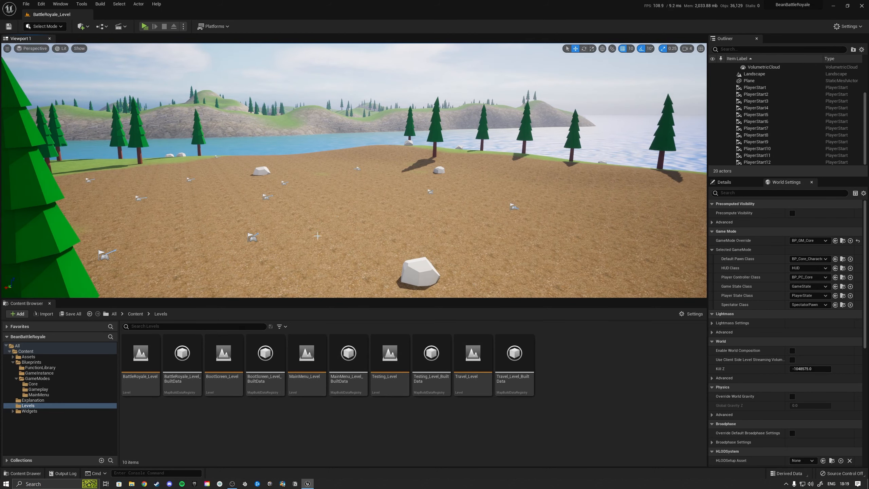
{"action": "double_click", "coordinate": [390, 358]}
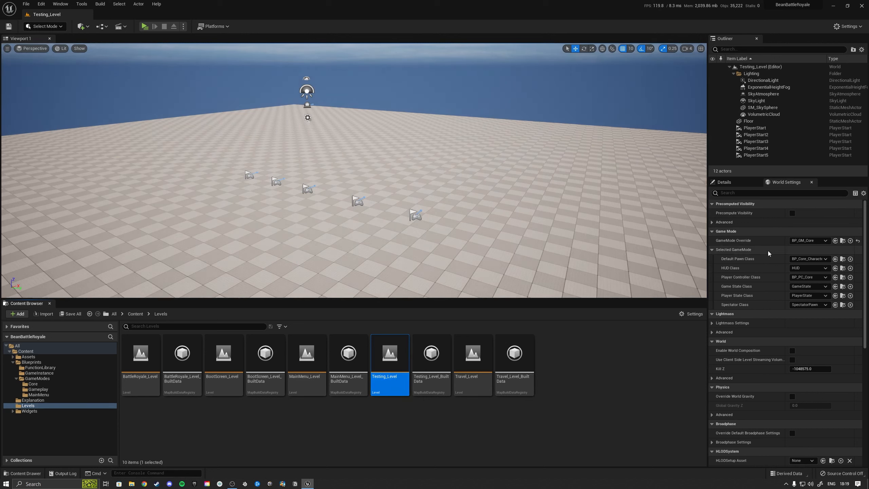
Step: Look through the GameModes and Core folders and open the Gameplay folder to view its Blueprint classes
{"action": "left_click", "coordinate": [48, 378]}
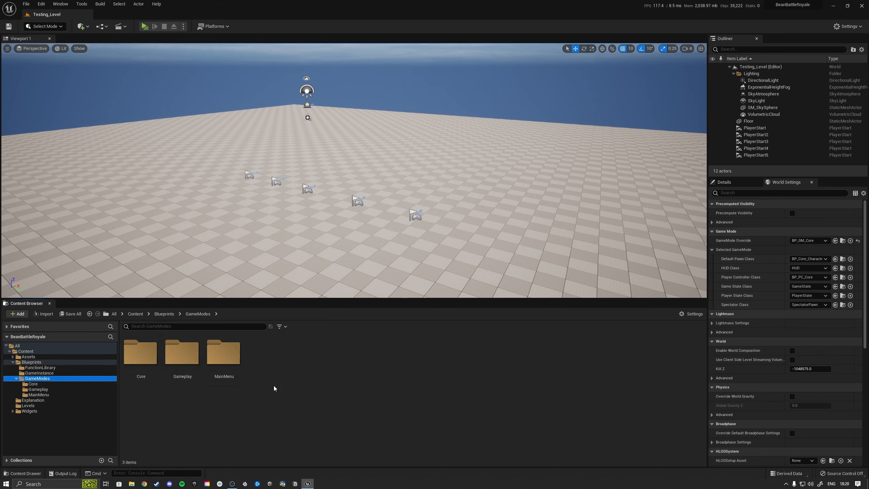
{"action": "right_click", "coordinate": [278, 380]}
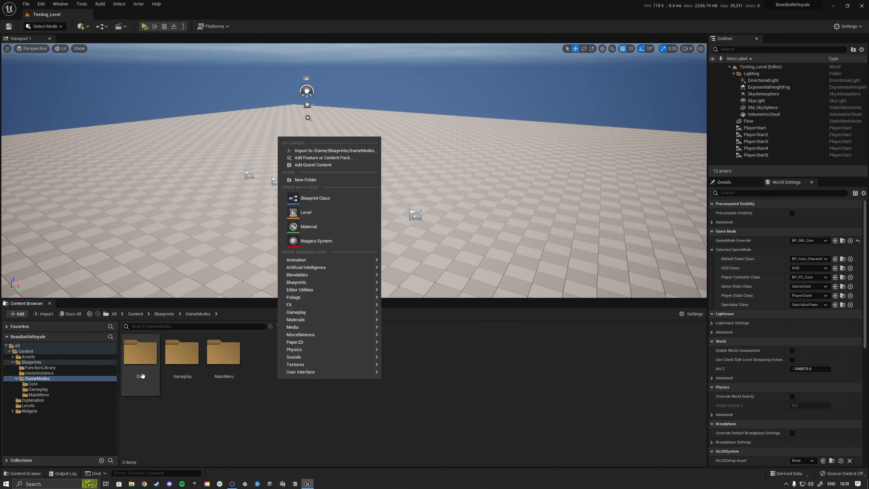
{"action": "double_click", "coordinate": [140, 354]}
{"action": "right_click", "coordinate": [145, 380]}
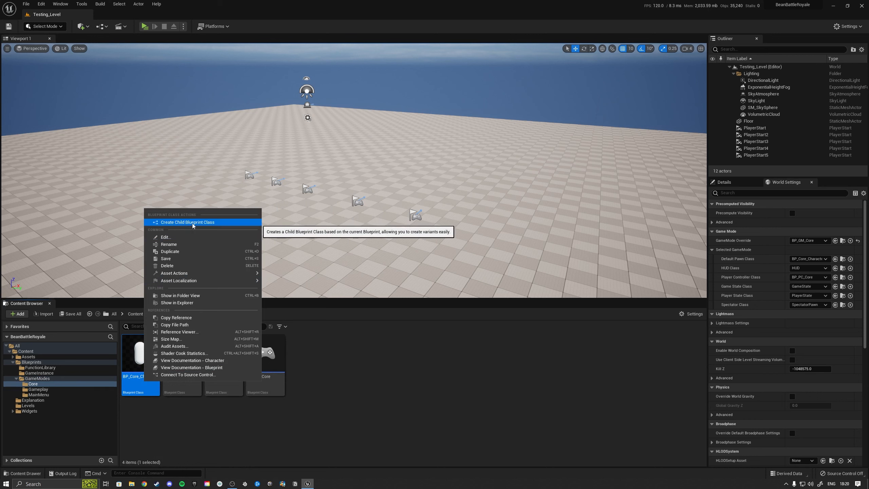
{"action": "left_click", "coordinate": [378, 360]}
{"action": "left_click", "coordinate": [72, 390]}
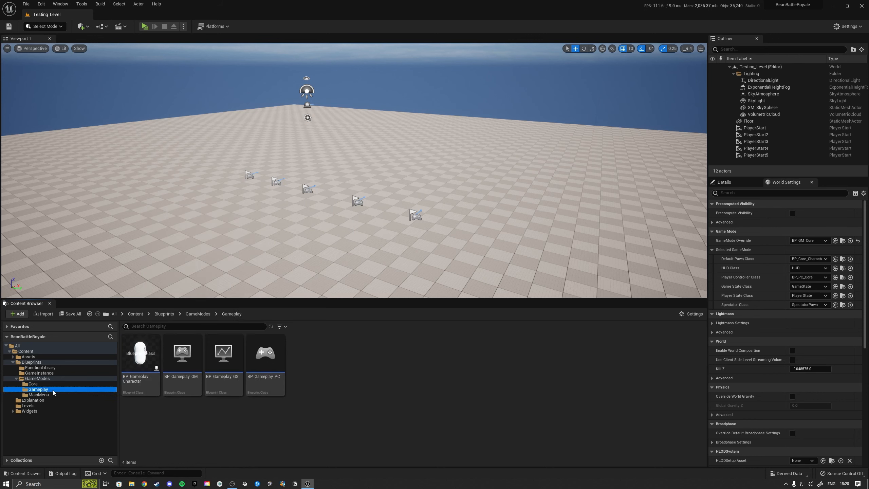
Step: Open BattleRoyale_Level from the Levels folder
{"action": "left_click", "coordinate": [243, 406]}
{"action": "left_click", "coordinate": [45, 406]}
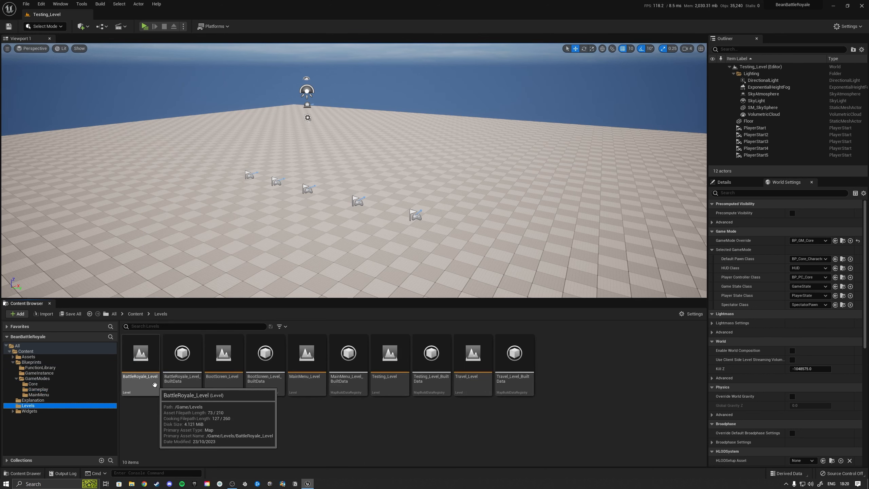
{"action": "double_click", "coordinate": [155, 385]}
Step: Open the BP_Gameplay_GS Blueprint from the Gameplay folder, docked beside the level, and compile it
{"action": "left_click", "coordinate": [52, 390]}
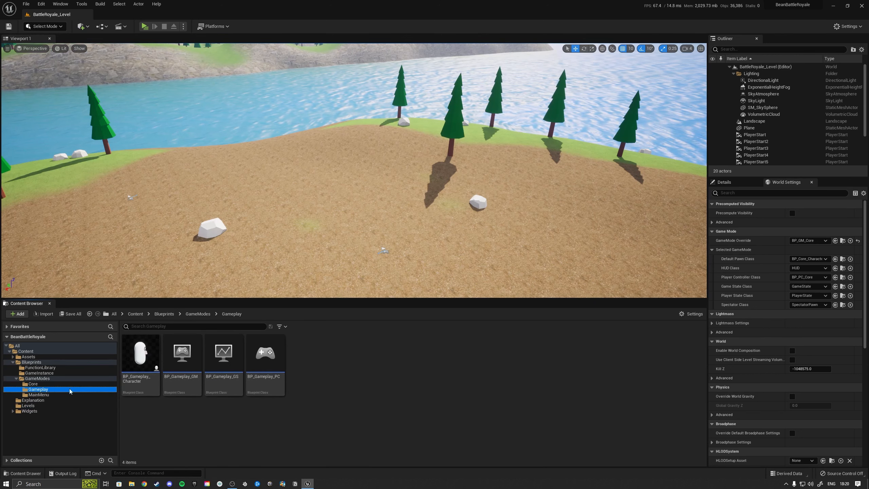
{"action": "left_click", "coordinate": [201, 410]}
{"action": "mouse_move", "coordinate": [226, 385]}
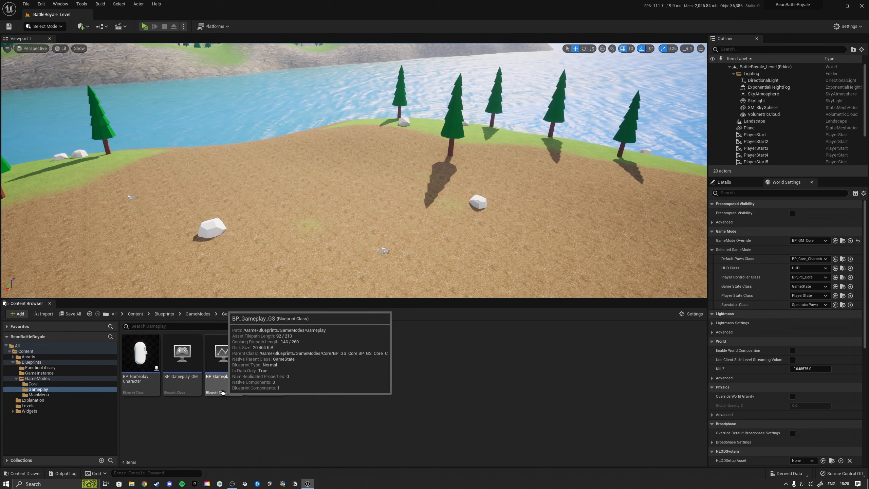
{"action": "left_click", "coordinate": [228, 386]}
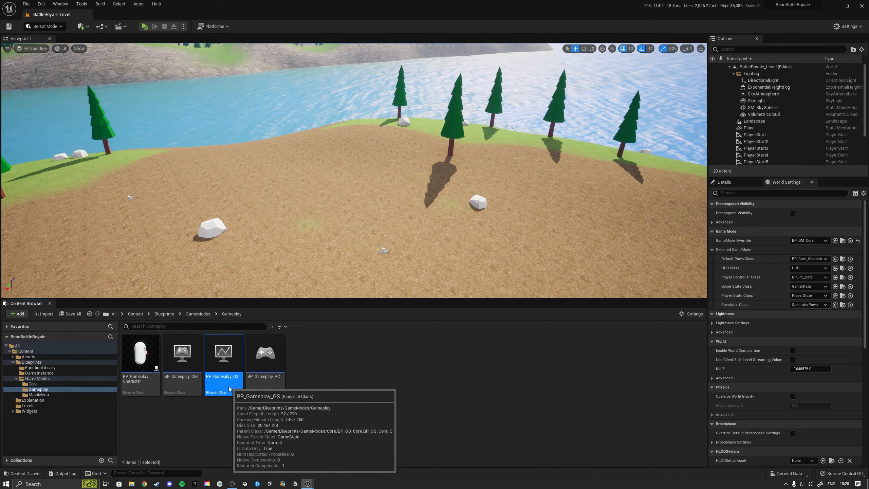
{"action": "double_click", "coordinate": [229, 389]}
{"action": "left_click_drag", "start_coordinate": [138, 88], "coordinate": [131, 19]}
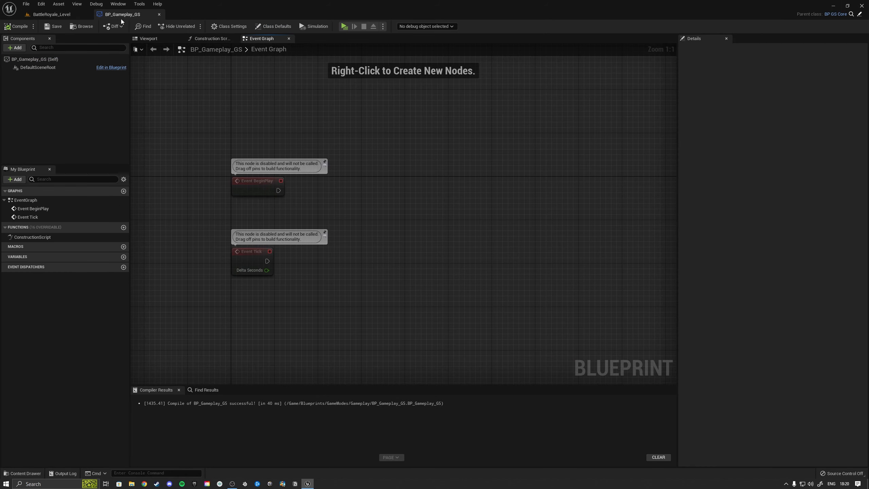
Step: Open the BP_Gameplay_GM Blueprint, placed ahead of BP_Gameplay_GS in the document order, and compile it
{"action": "left_click", "coordinate": [85, 16]}
{"action": "double_click", "coordinate": [187, 369]}
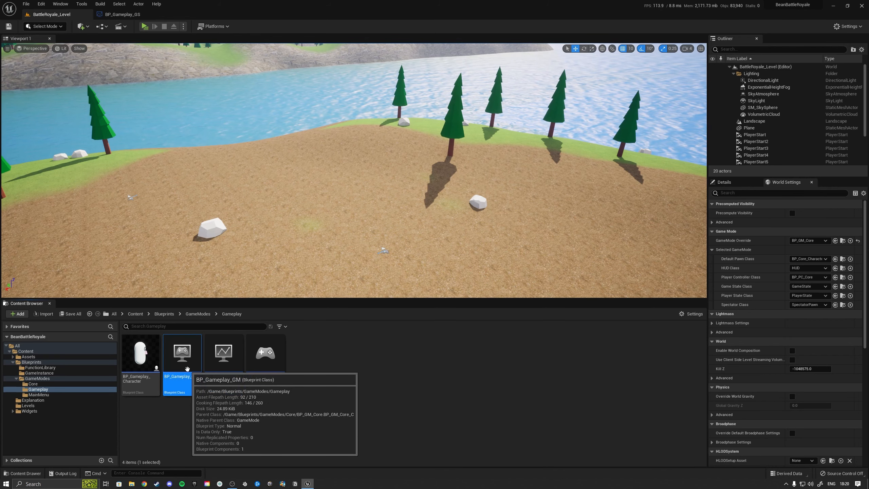
{"action": "left_click", "coordinate": [261, 38]}
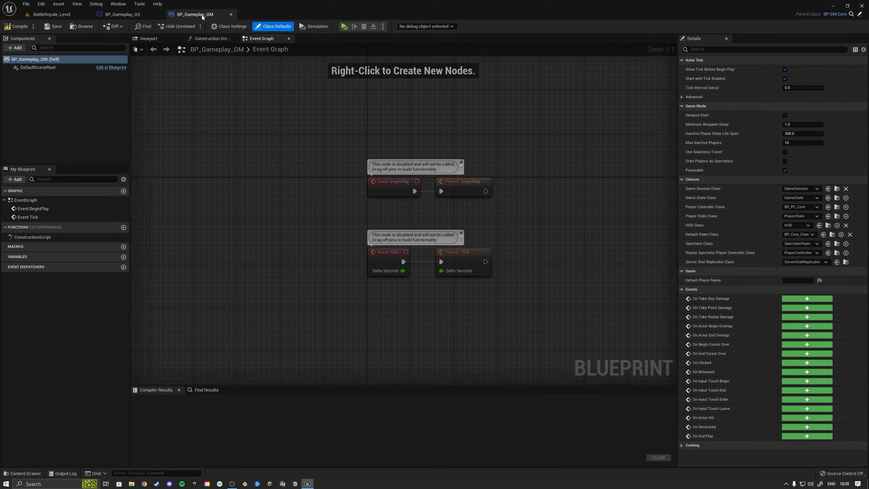
{"action": "left_click_drag", "start_coordinate": [195, 14], "coordinate": [137, 14]}
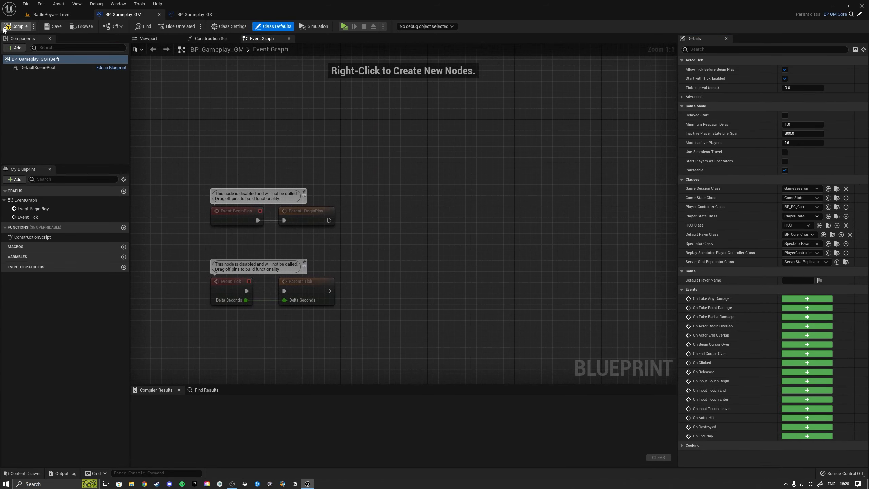
{"action": "left_click", "coordinate": [15, 26]}
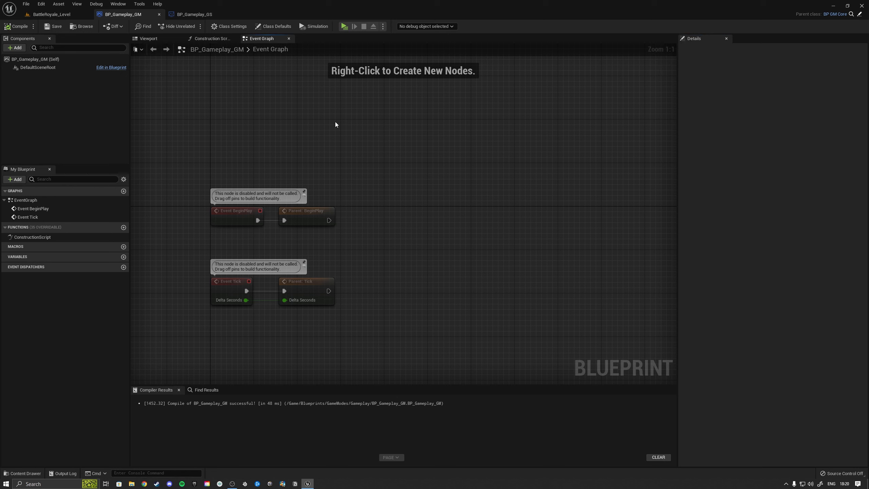
Step: Return briefly to BattleRoyale_Level, reopen BP_Gameplay_GM and bring up the list of functions it can override
{"action": "left_click", "coordinate": [50, 15]}
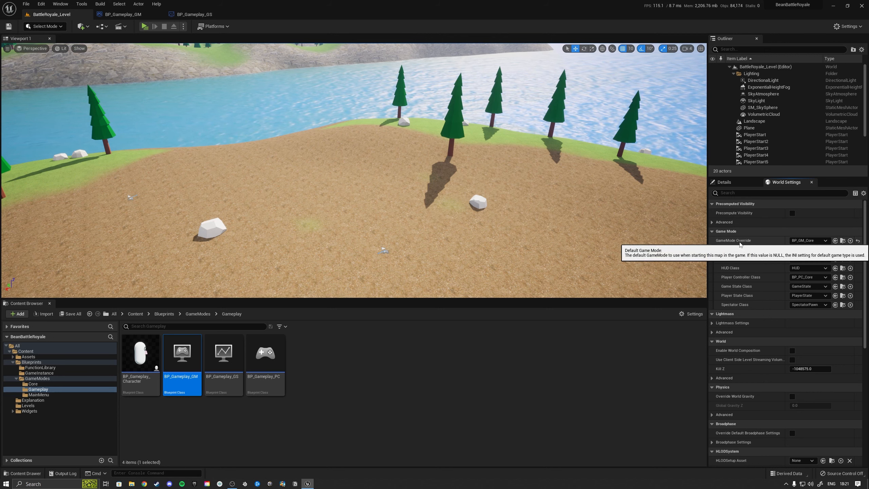
{"action": "right_click_drag", "start_coordinate": [260, 219], "coordinate": [261, 203]}
{"action": "key", "text": "s"}
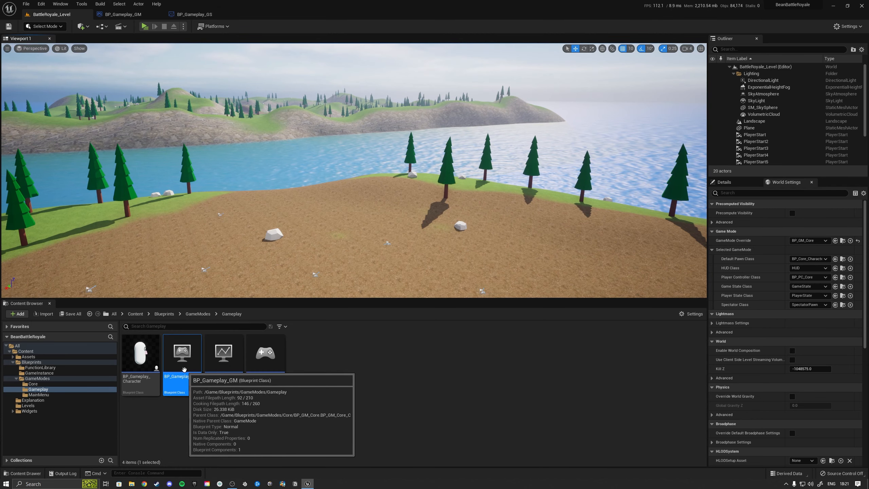
{"action": "left_click", "coordinate": [230, 369]}
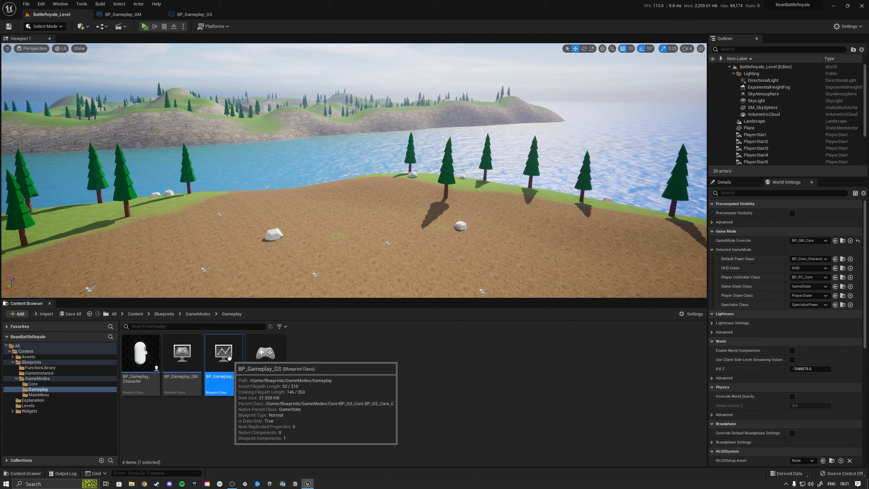
{"action": "double_click", "coordinate": [182, 356]}
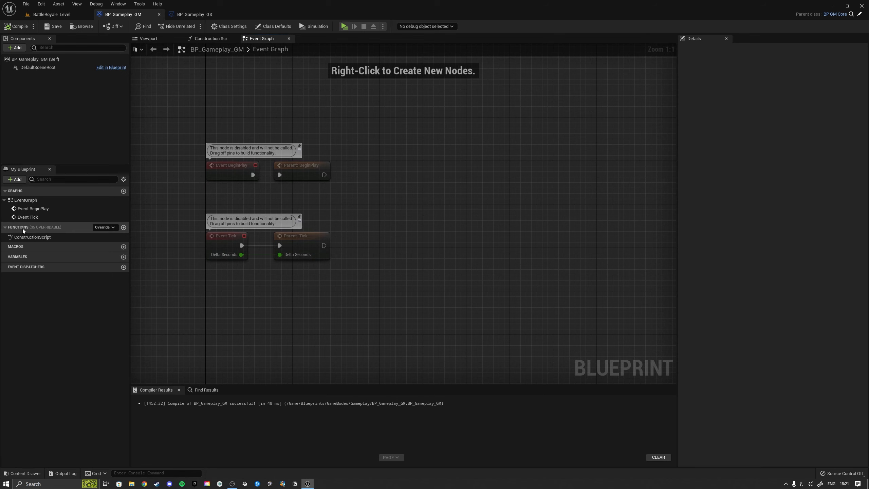
{"action": "left_click", "coordinate": [97, 228]}
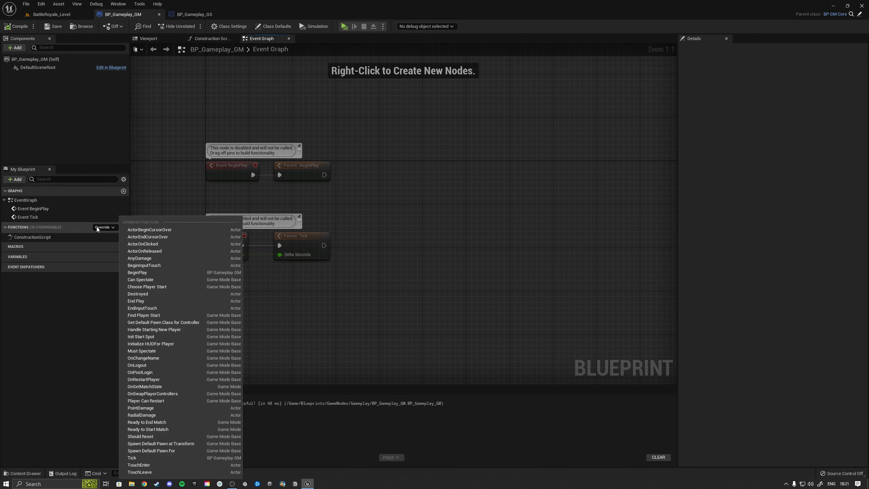
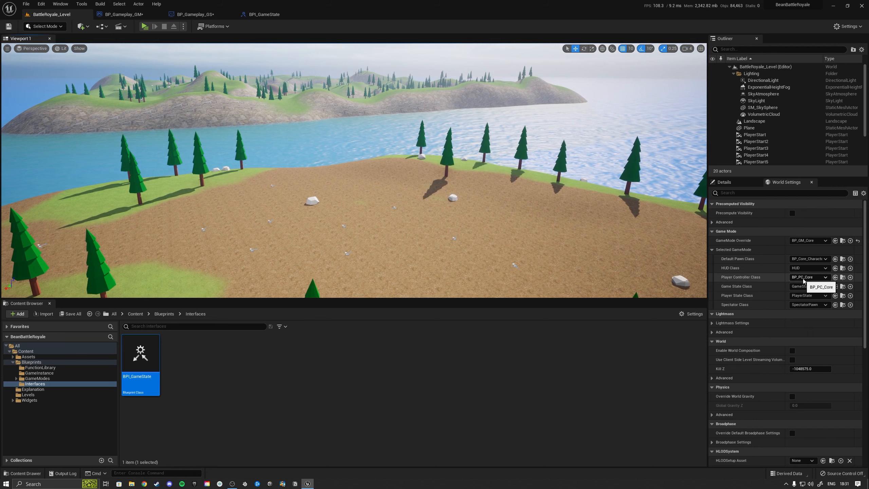
Step: Compare the cast and interface approaches in BP_Gameplay_GM, examining the Get Game State, Cast To BP_Gameplay_GS and Notify Player Connection nodes
{"action": "left_click", "coordinate": [124, 14]}
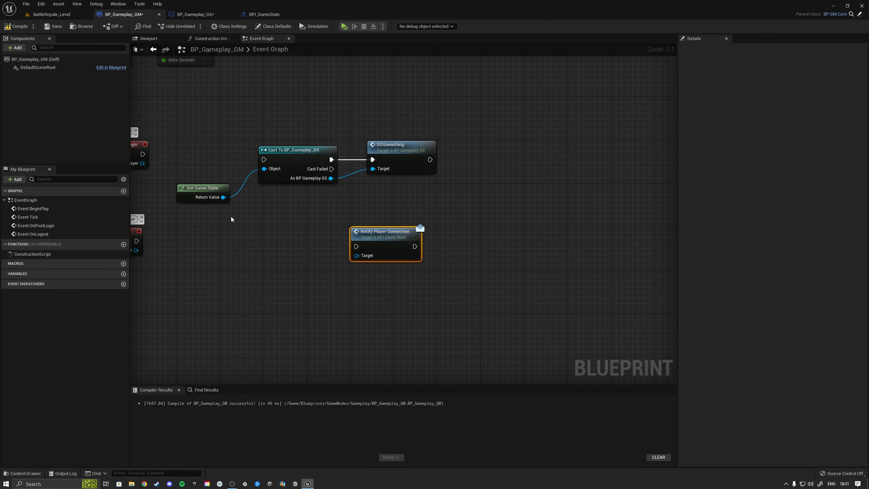
{"action": "left_click", "coordinate": [200, 189]}
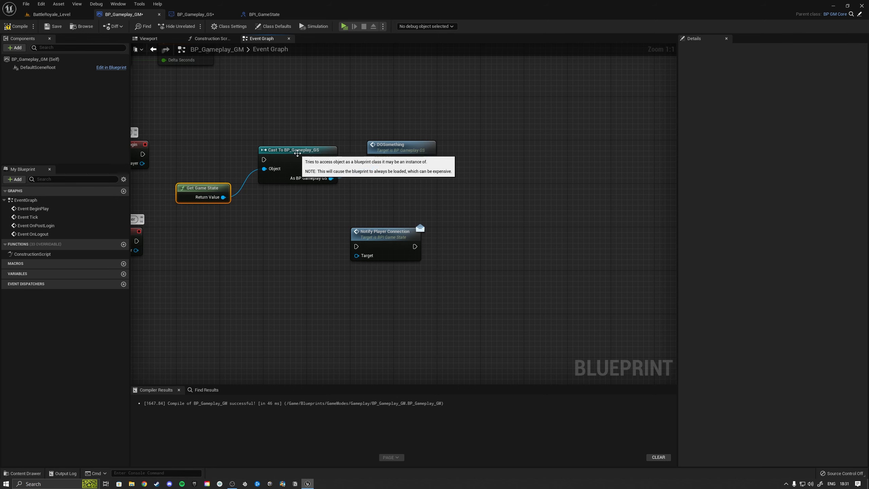
{"action": "left_click", "coordinate": [297, 153]}
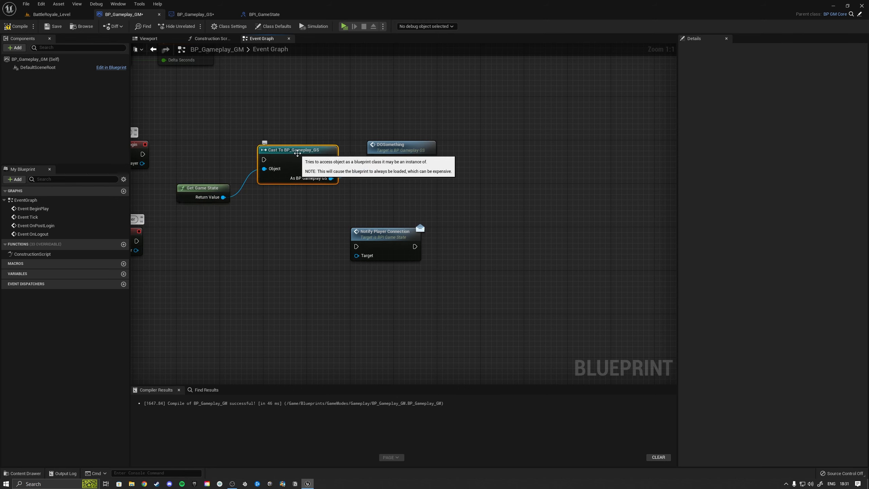
{"action": "left_click", "coordinate": [51, 14]}
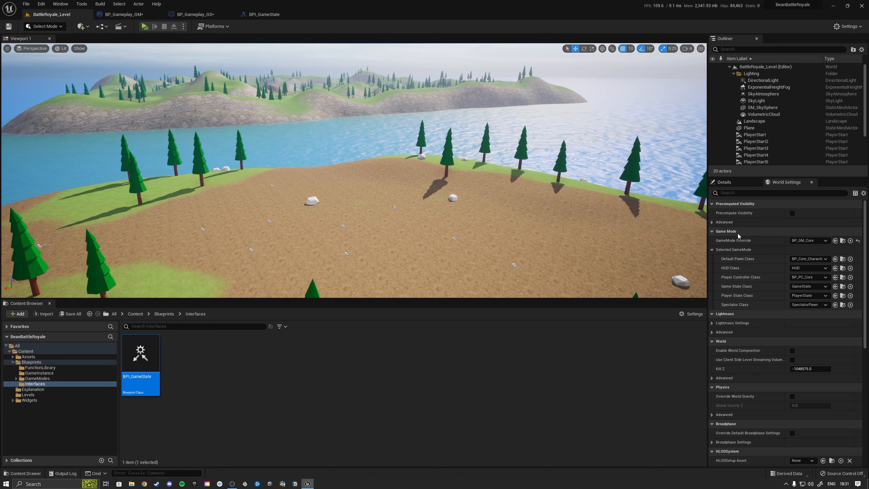
{"action": "left_click", "coordinate": [124, 14]}
{"action": "left_click", "coordinate": [289, 244]}
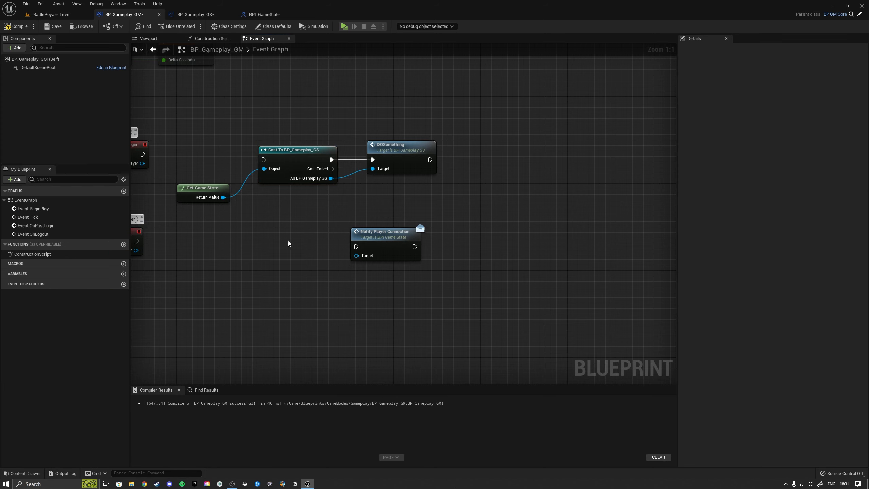
{"action": "left_click", "coordinate": [387, 243]}
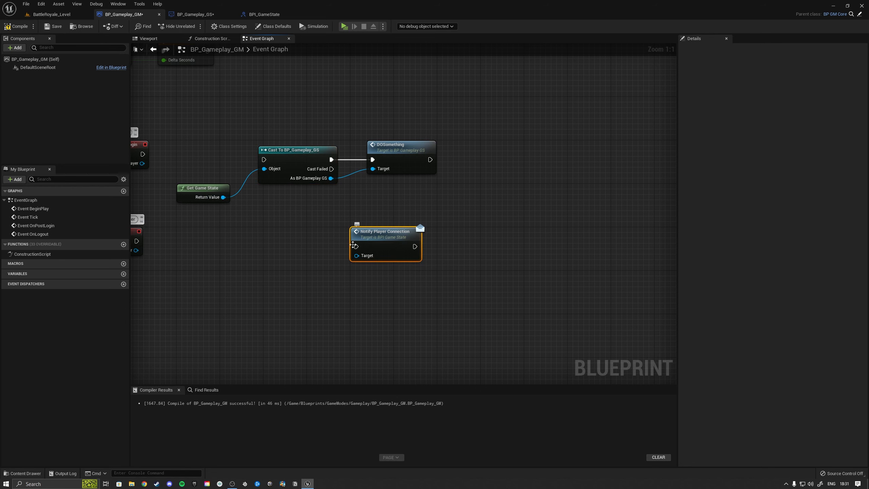
Step: Connect Get Game State to the Notify Player Connection target, and delete the Cast To BP_Gameplay_GS and DOSomething nodes
{"action": "right_click_drag", "start_coordinate": [251, 236], "coordinate": [314, 245]}
{"action": "left_click", "coordinate": [286, 206], "text": "alt"}
{"action": "left_click_drag", "start_coordinate": [271, 198], "coordinate": [425, 267]}
{"action": "left_click_drag", "start_coordinate": [527, 213], "coordinate": [332, 123]}
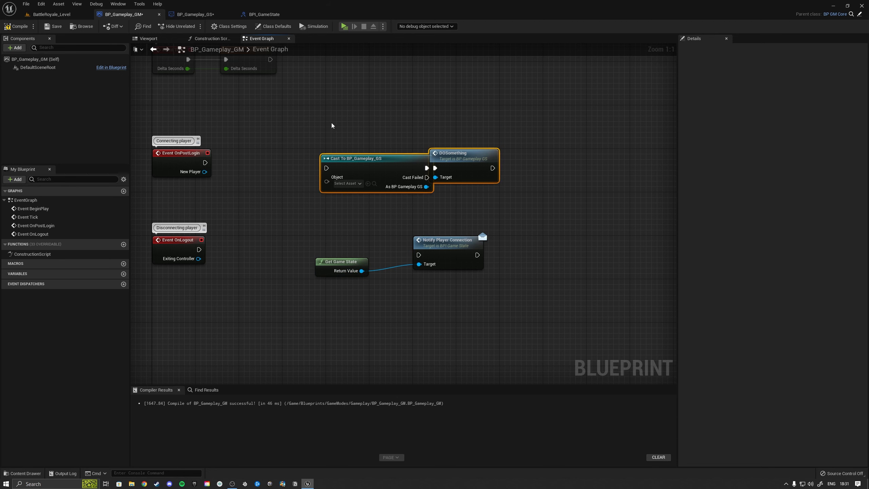
{"action": "key", "text": "Delete"}
Step: Arrange Get Game State and Notify Player Connection beside Event OnPostLogin, wire the event to the call, and compile and save BP_Gameplay_GM
{"action": "left_click_drag", "start_coordinate": [468, 291], "coordinate": [316, 233]}
{"action": "left_click_drag", "start_coordinate": [438, 247], "coordinate": [340, 182]}
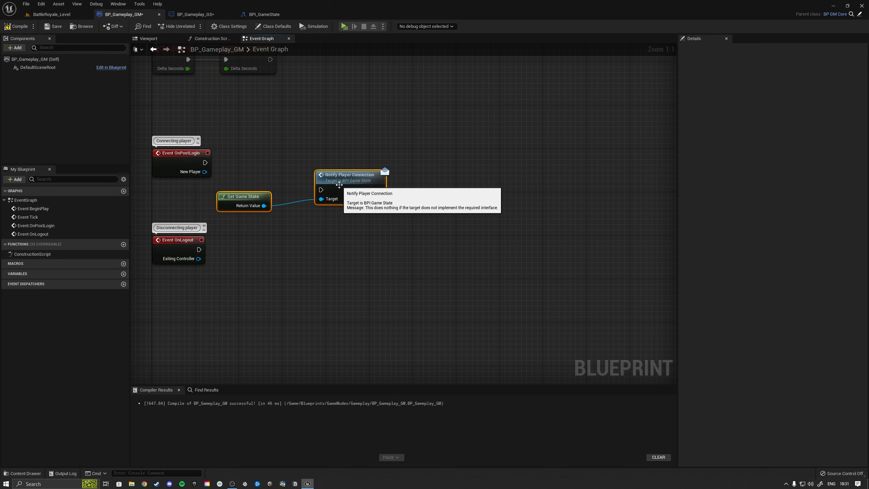
{"action": "left_click_drag", "start_coordinate": [204, 162], "coordinate": [355, 157]}
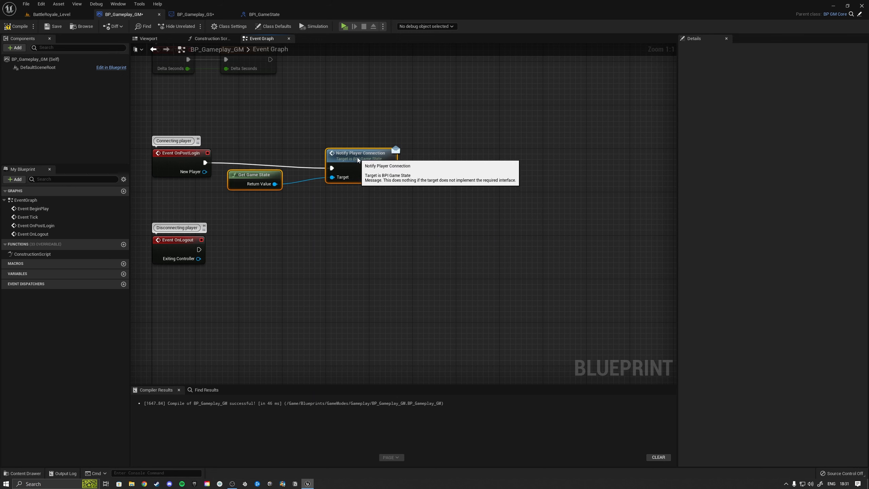
{"action": "left_click_drag", "start_coordinate": [245, 170], "coordinate": [256, 181]}
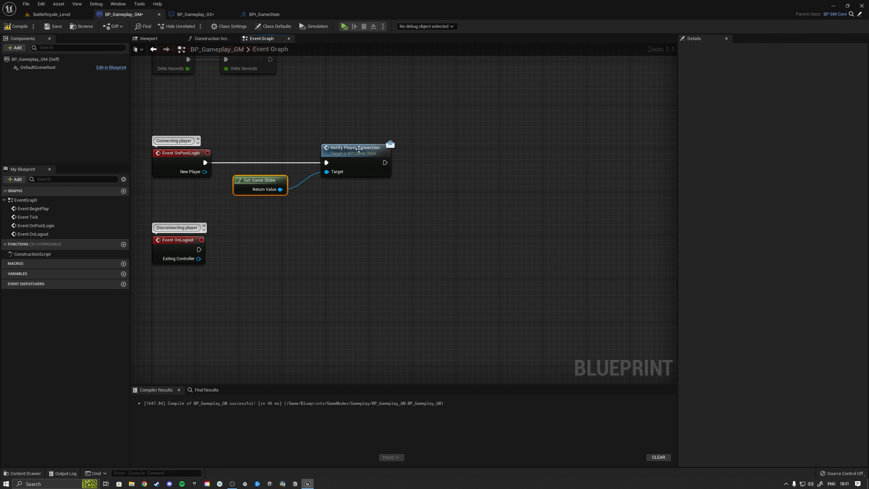
{"action": "left_click_drag", "start_coordinate": [363, 159], "coordinate": [347, 159]}
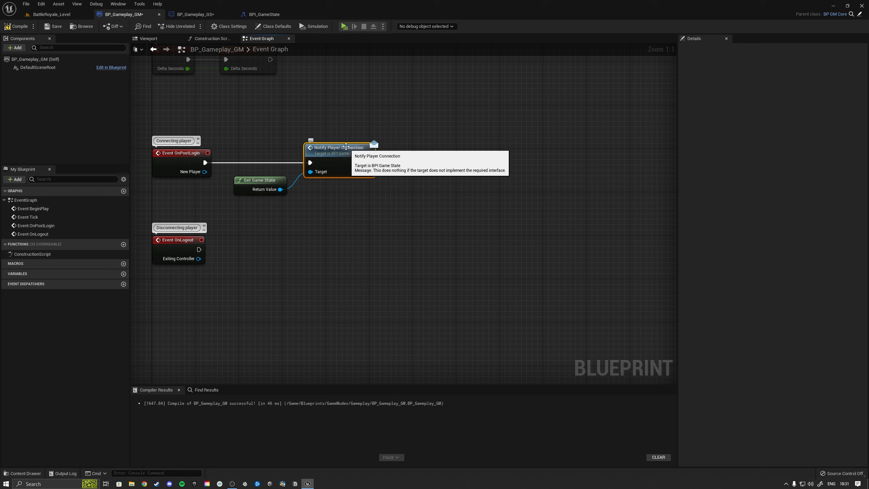
{"action": "left_click", "coordinate": [15, 27]}
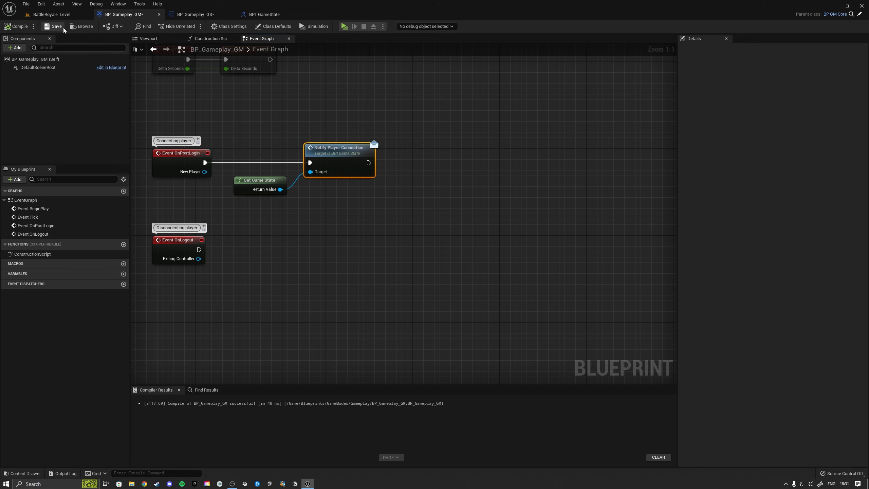
{"action": "left_click", "coordinate": [53, 28]}
Step: In BP_Gameplay_GS, delete the DOSomething custom event and add a Print String node to Event Notify Player Connection
{"action": "left_click", "coordinate": [195, 14]}
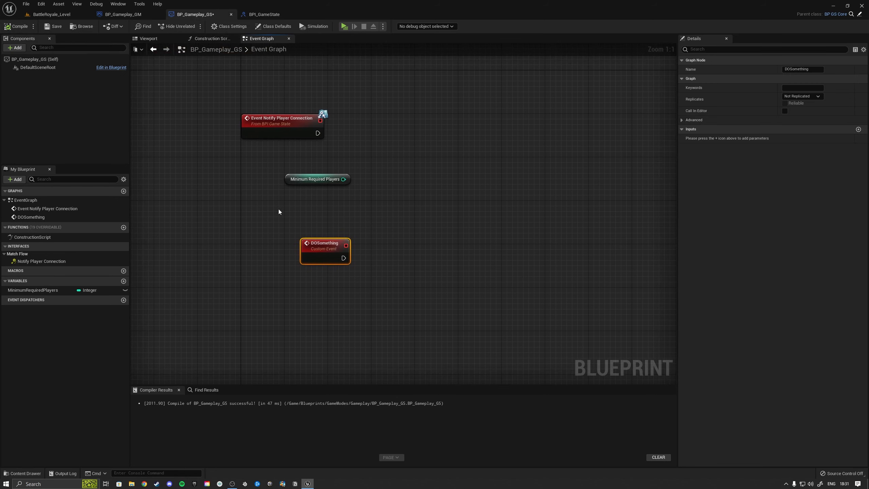
{"action": "key", "text": "Delete"}
{"action": "right_click_drag", "start_coordinate": [319, 207], "coordinate": [210, 224]}
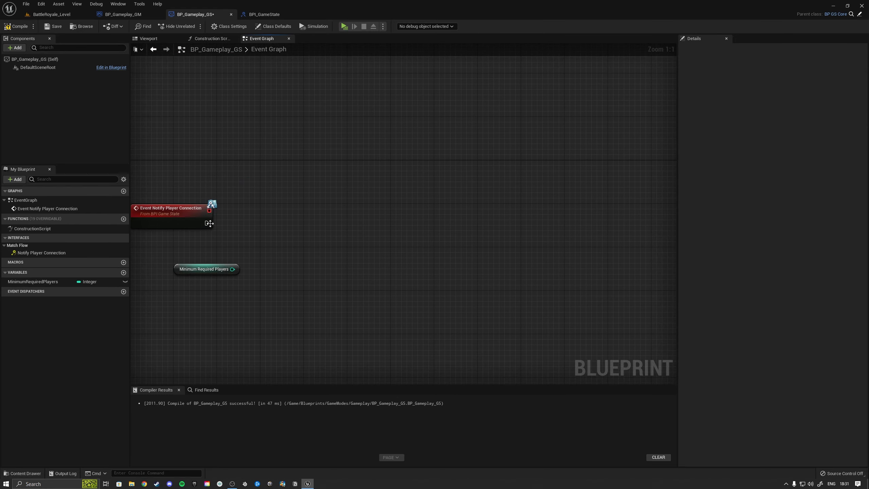
{"action": "left_click_drag", "start_coordinate": [326, 213], "coordinate": [325, 212]}
{"action": "type", "text": "print string"}
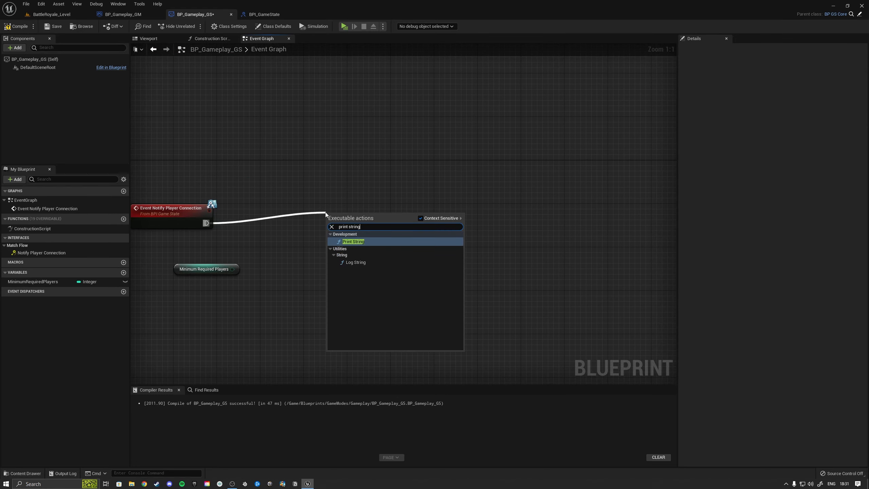
{"action": "key", "text": "Return"}
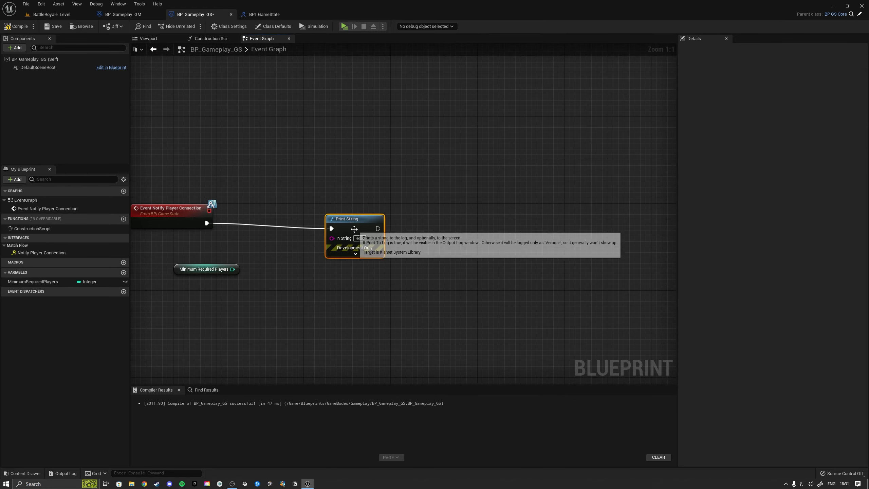
Step: Align the Print String node with the event and set its In String text to "Player Connected"
{"action": "left_click_drag", "start_coordinate": [359, 238], "coordinate": [327, 233]}
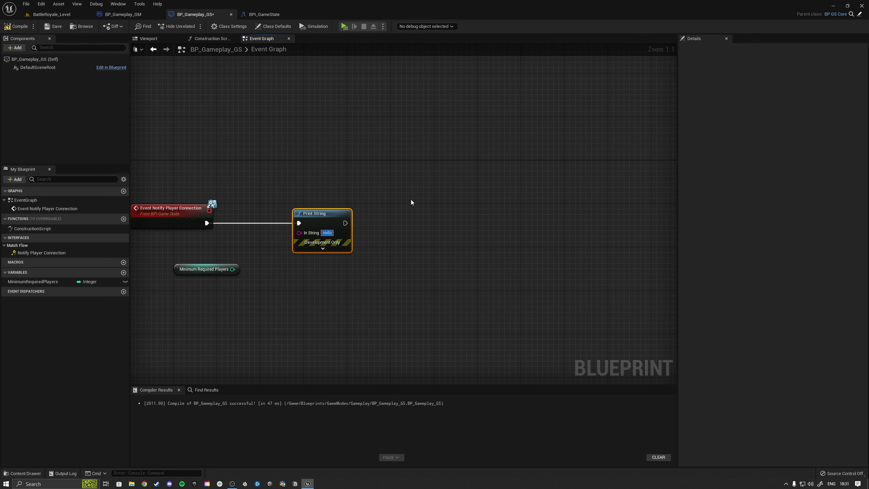
{"action": "type", "text": "Player Connecte"}
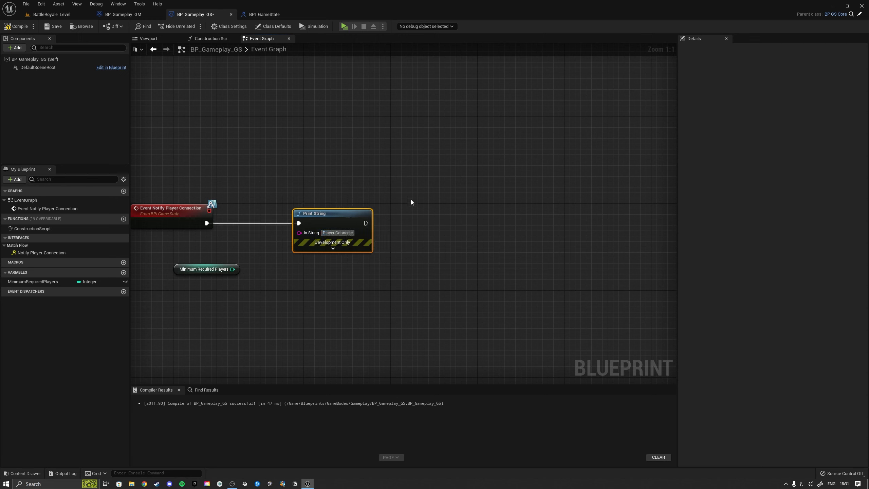
{"action": "type", "text": "d"}
{"action": "key", "text": "Return"}
Step: Compile and save BP_Gameplay_GS and return to BattleRoyale_Level
{"action": "left_click", "coordinate": [8, 27]}
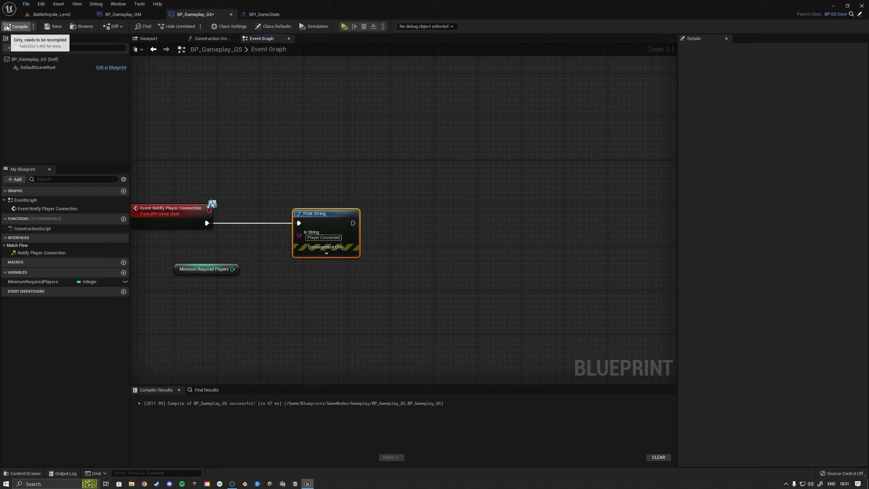
{"action": "left_click", "coordinate": [53, 27]}
{"action": "left_click", "coordinate": [217, 105]}
{"action": "left_click", "coordinate": [52, 13]}
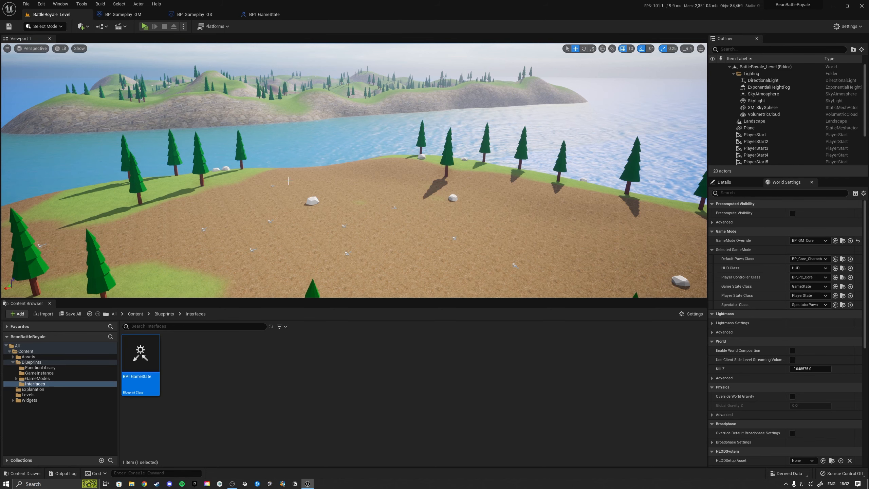
Step: Set the GameMode Override of BattleRoyale_Level to BP_Gameplay_GM in the world settings
{"action": "mouse_move", "coordinate": [334, 184]}
{"action": "right_mouse_down"}
{"action": "mouse_move", "coordinate": [346, 198]}
{"action": "mouse_move", "coordinate": [341, 192]}
{"action": "right_mouse_up"}
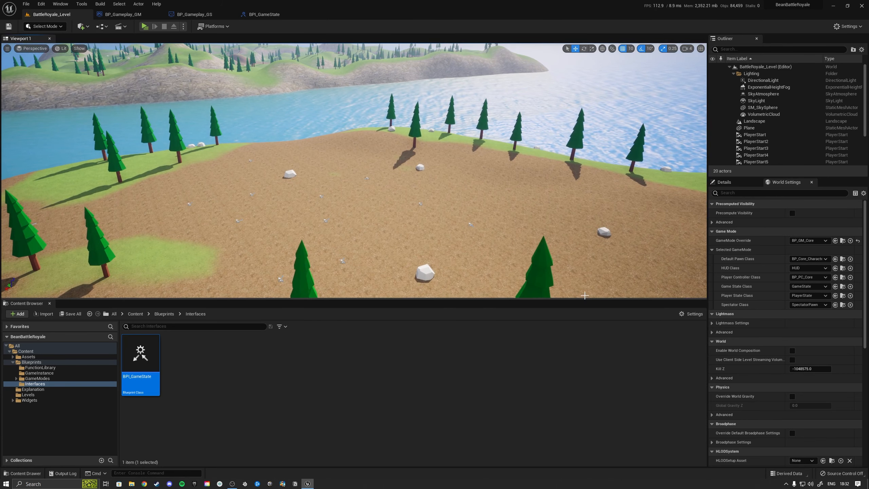
{"action": "left_click", "coordinate": [811, 242]}
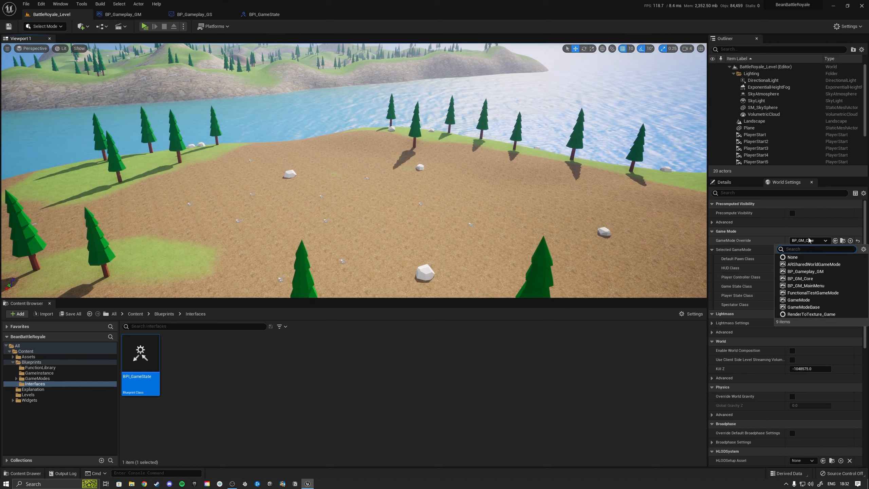
{"action": "left_click", "coordinate": [795, 272]}
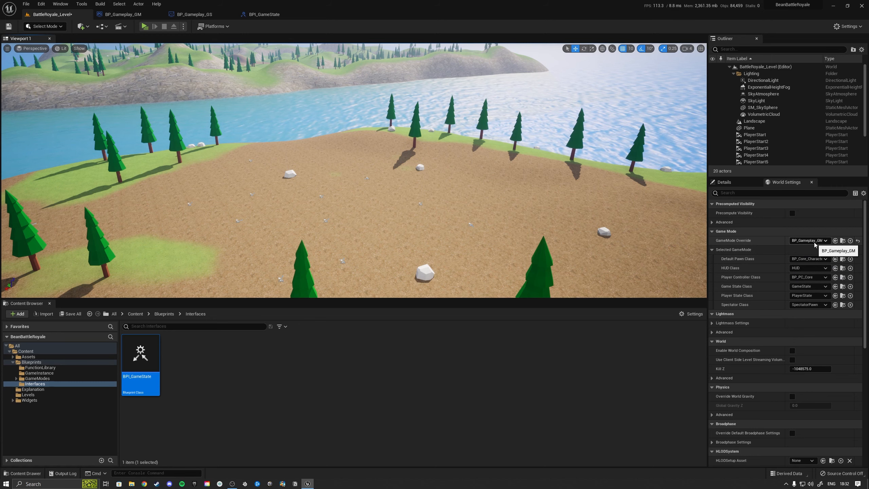
Step: Locate the BP_Gameplay_GM asset in its folder, review its class defaults, and return to BattleRoyale_Level
{"action": "left_click", "coordinate": [843, 241]}
{"action": "double_click", "coordinate": [195, 376]}
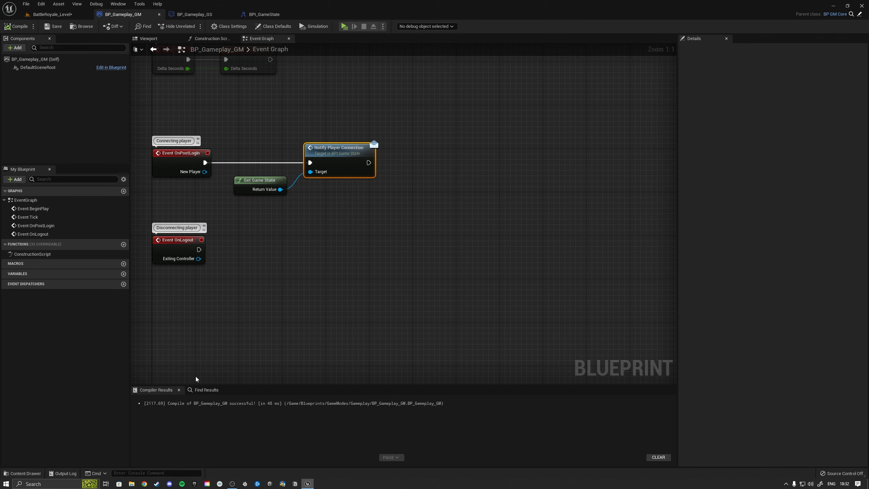
{"action": "left_click", "coordinate": [273, 26]}
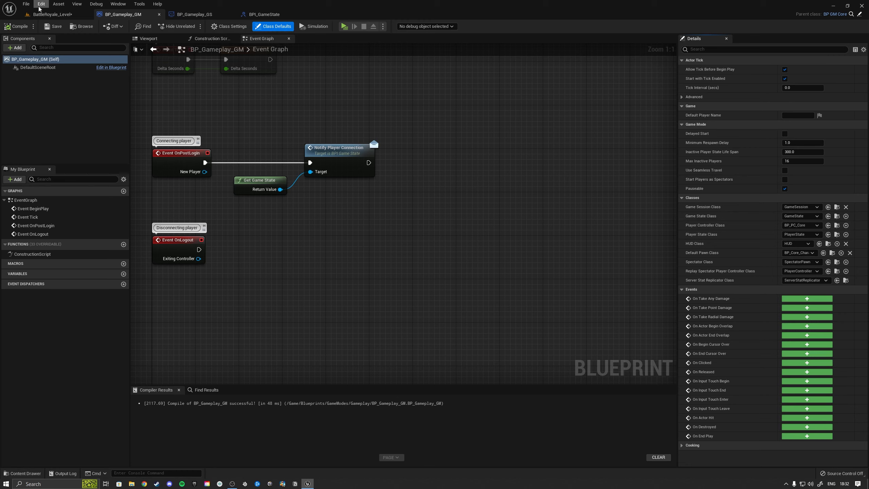
{"action": "left_click", "coordinate": [48, 14]}
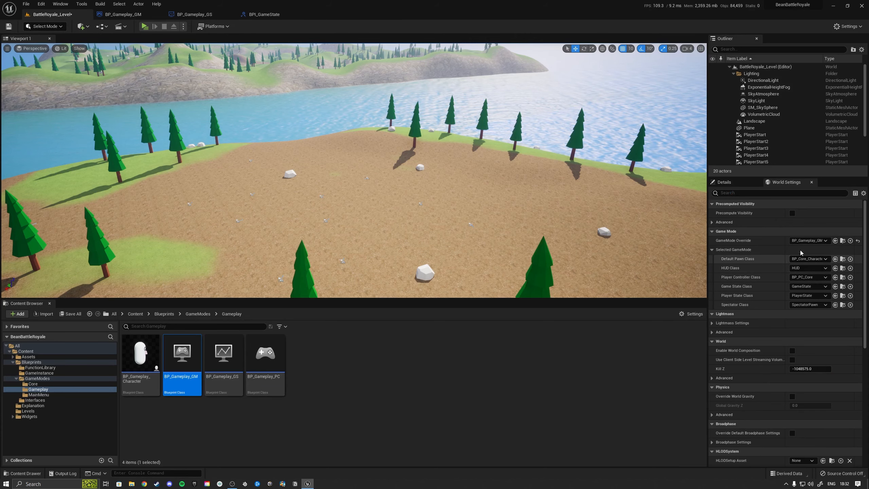
Step: Assign BP_Gameplay_Character as default pawn, BP_Gameplay_GS as game state and BP_Gameplay_PC as player controller, and save the level and game mode
{"action": "left_click_drag", "start_coordinate": [141, 355], "coordinate": [802, 259]}
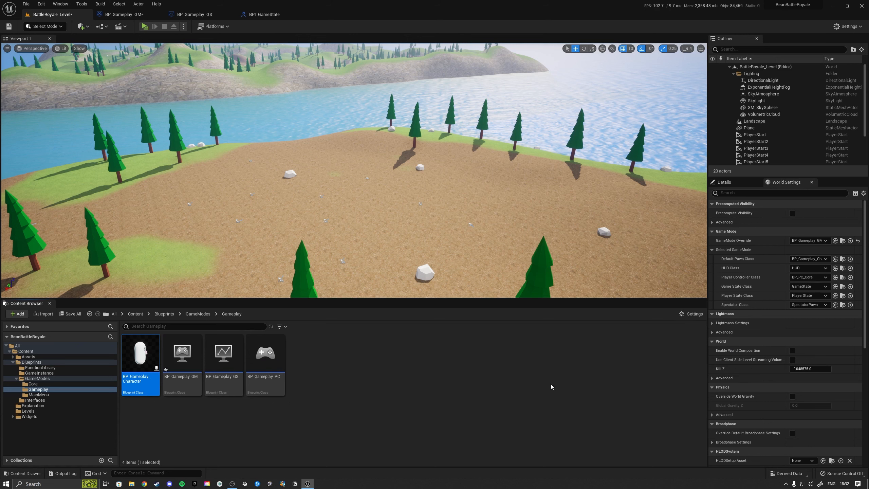
{"action": "left_click_drag", "start_coordinate": [223, 358], "coordinate": [803, 289]}
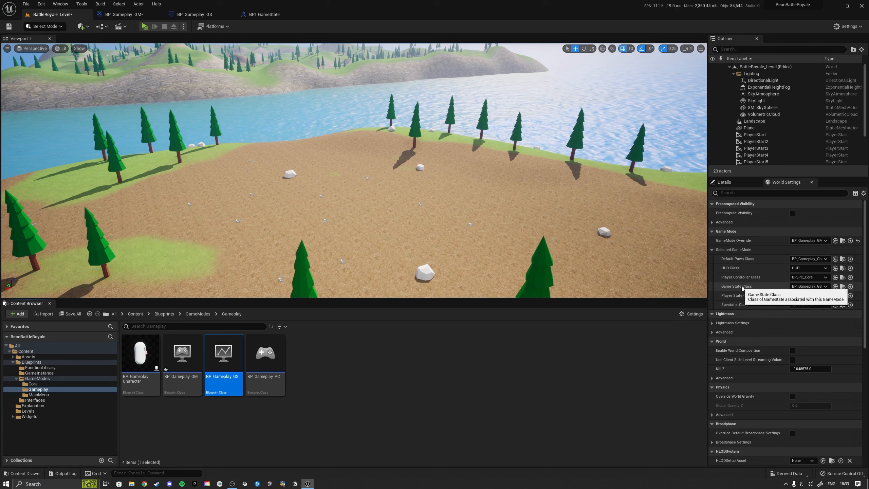
{"action": "left_click_drag", "start_coordinate": [267, 368], "coordinate": [802, 277]}
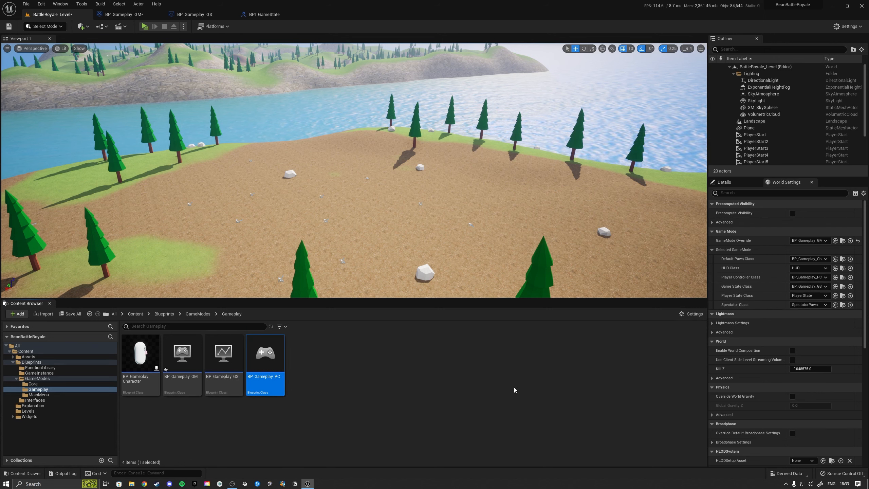
{"action": "left_click", "coordinate": [70, 314]}
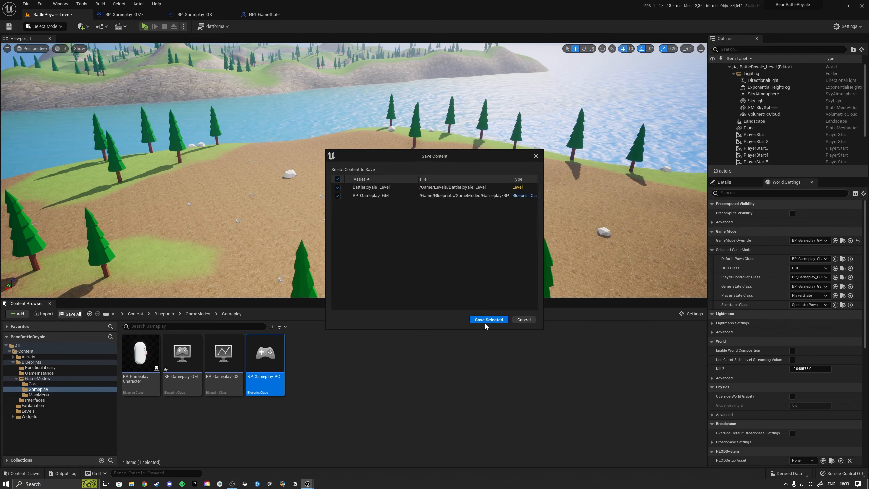
{"action": "left_click", "coordinate": [487, 321]}
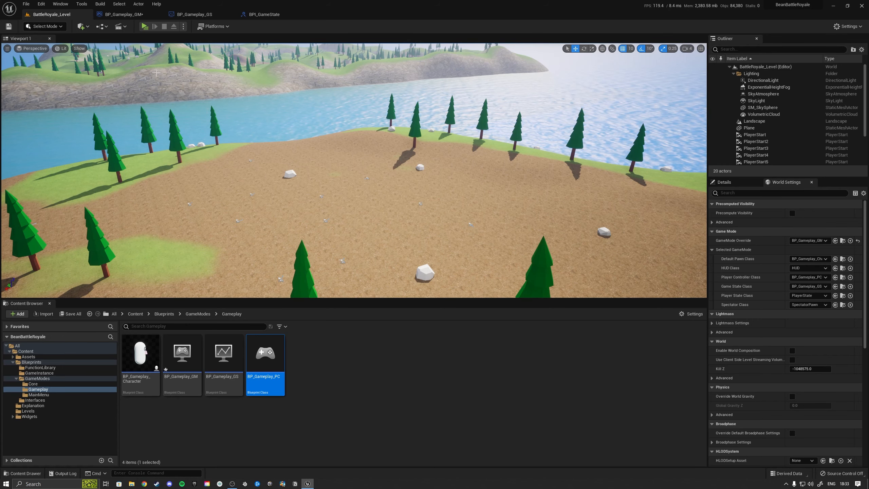
Step: Playtest the level in standalone mode, moving the bean character briefly before ending the session
{"action": "left_click", "coordinate": [145, 26]}
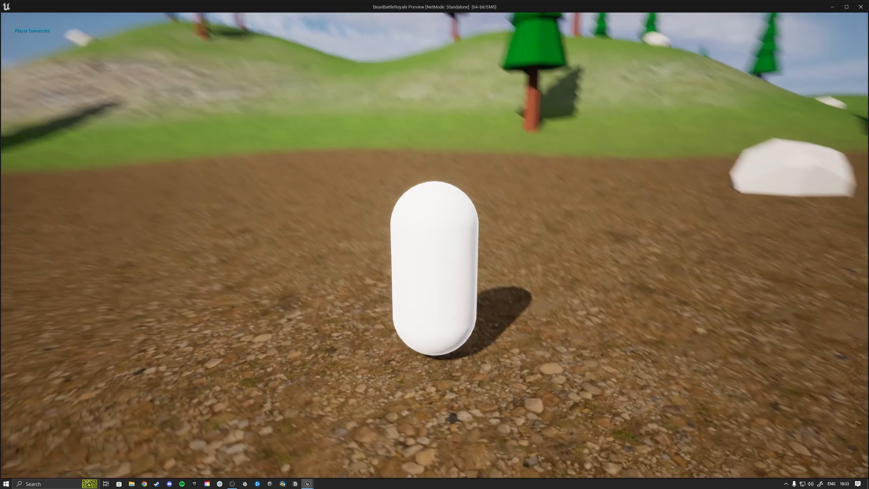
{"action": "key", "text": "w"}
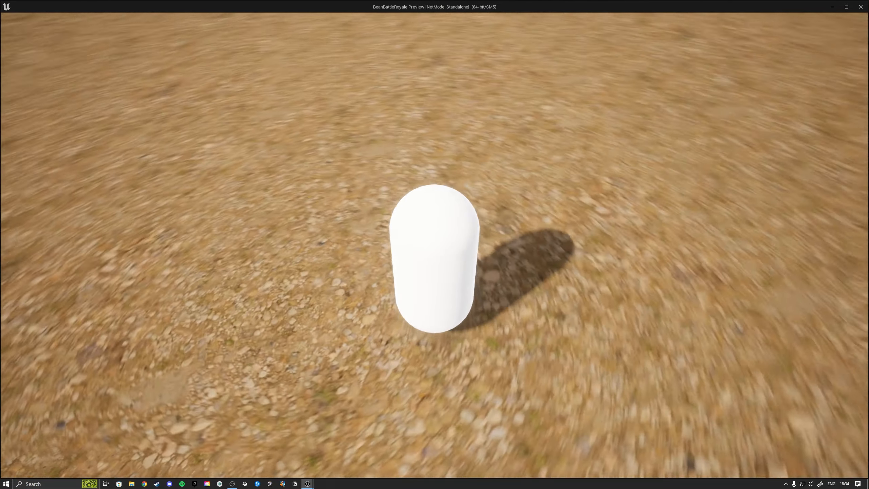
{"action": "key", "text": "Escape"}
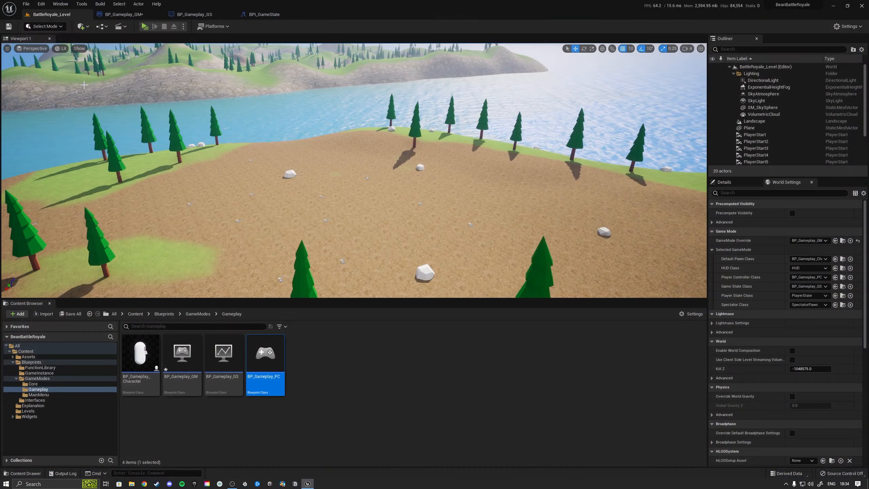
Step: Set the play net mode to listen server and playtest the level with a server and one client, moving and jumping the character
{"action": "left_click", "coordinate": [182, 30]}
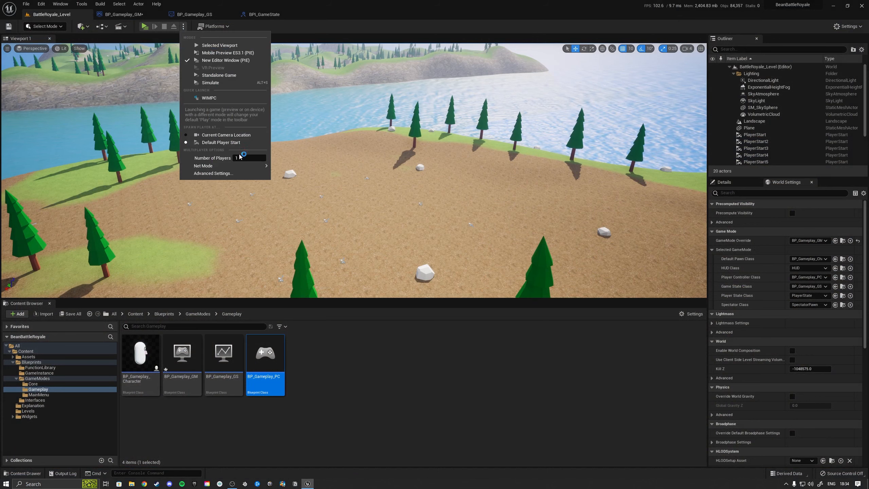
{"action": "mouse_move", "coordinate": [264, 167]}
{"action": "left_click", "coordinate": [298, 177]}
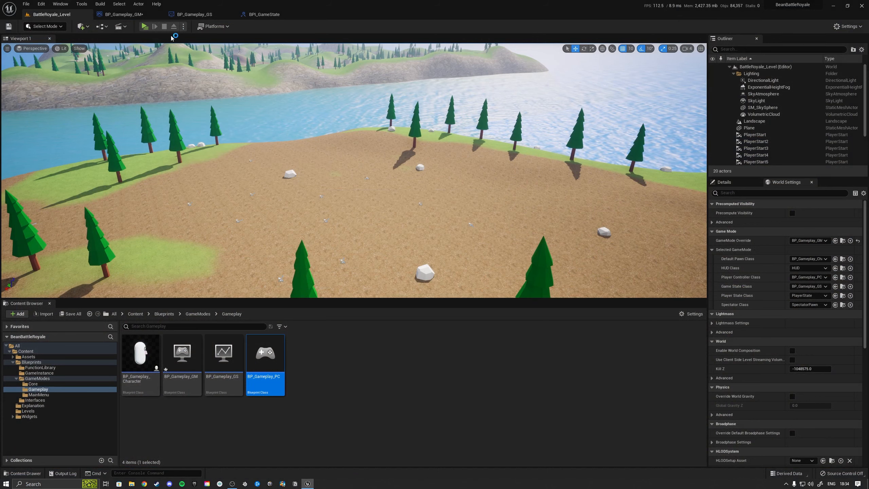
{"action": "left_click", "coordinate": [145, 27]}
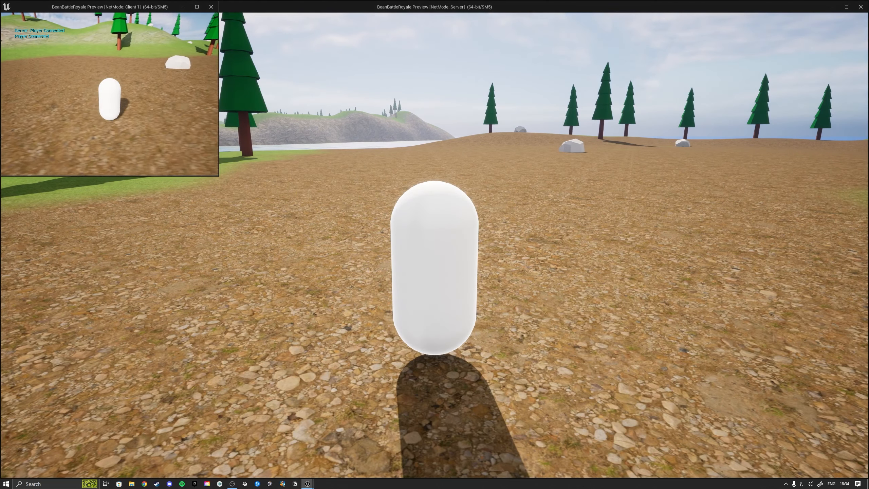
{"action": "key", "text": "w"}
{"action": "key", "text": "space"}
{"action": "key", "text": "space"}
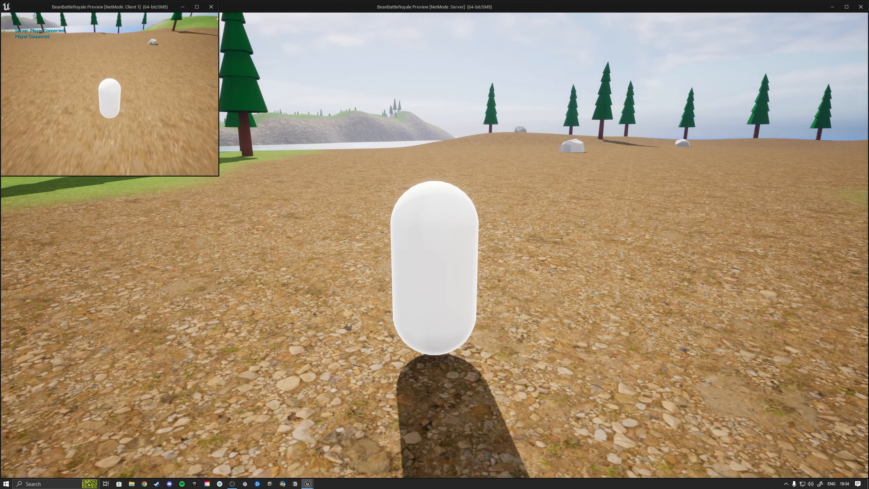
{"action": "key", "text": "space"}
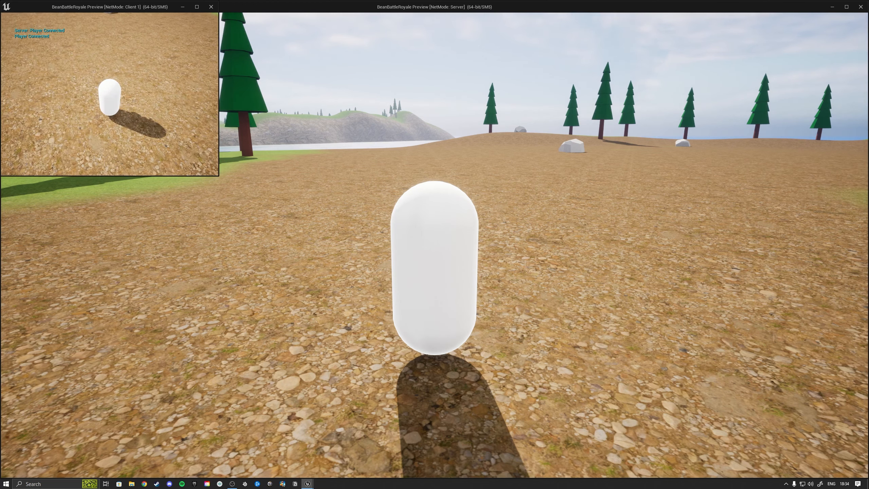
{"action": "key", "text": "Escape"}
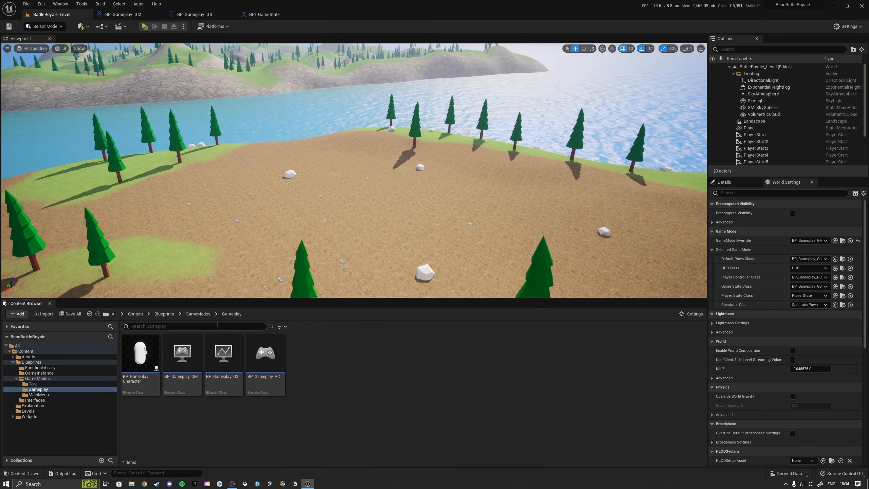
Step: In BP_Gameplay_GS, delete the Print String node connected to Event Notify Player Connection
{"action": "left_click", "coordinate": [205, 15]}
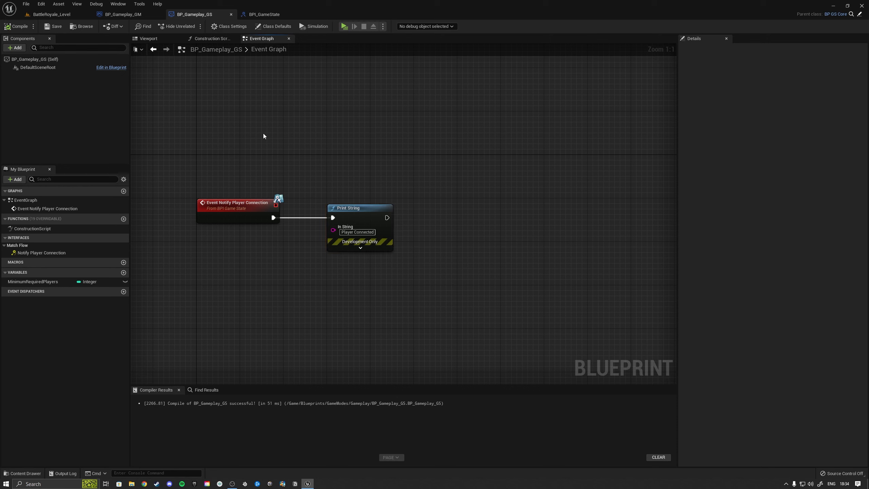
{"action": "right_click_drag", "start_coordinate": [330, 182], "coordinate": [302, 184]}
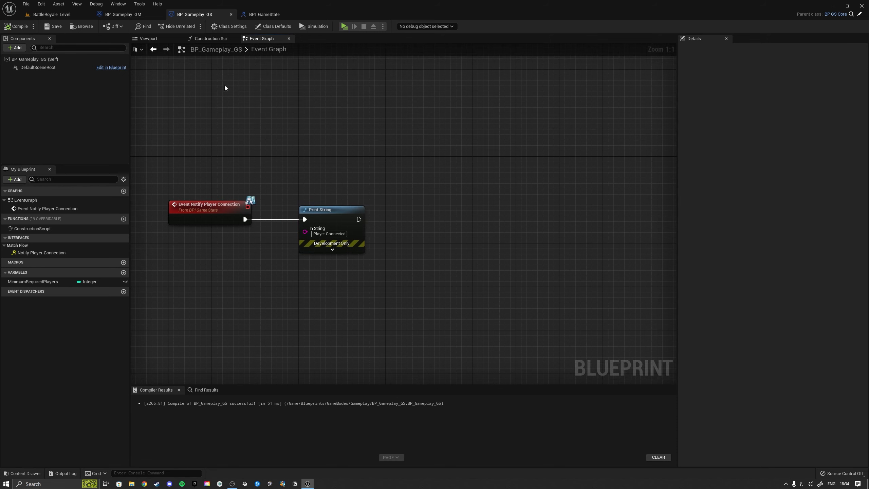
{"action": "key", "text": "Delete"}
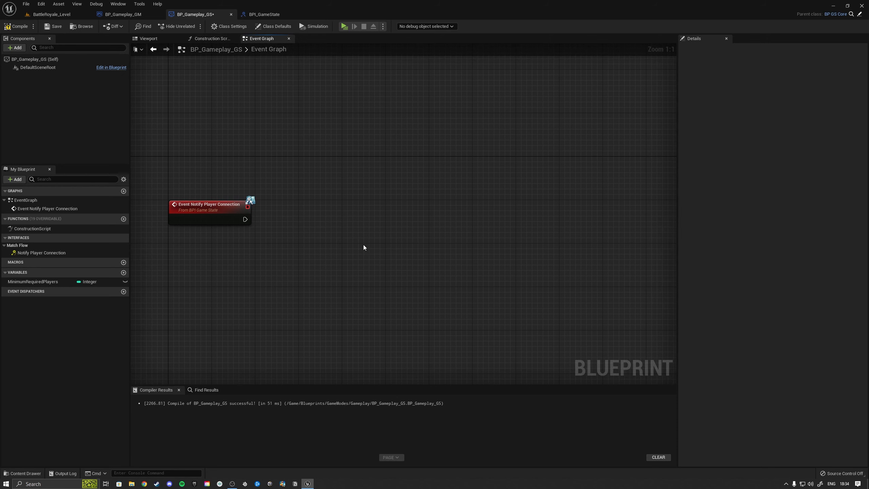
Step: Add a Minimum Required Players getter and a Get Num Player States node, placing the latter just below Event Notify Player Connection
{"action": "left_click_drag", "start_coordinate": [23, 281], "coordinate": [230, 306]}
{"action": "left_click", "coordinate": [232, 275]}
{"action": "left_click", "coordinate": [253, 272]}
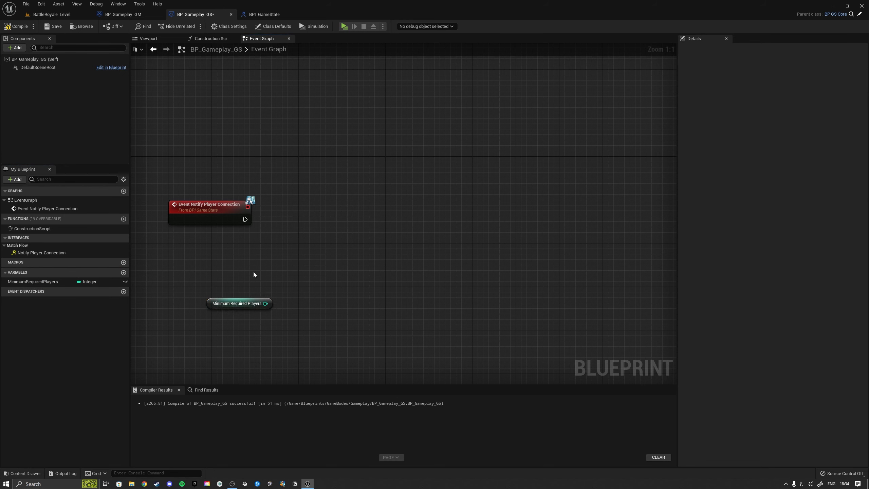
{"action": "right_click", "coordinate": [220, 264]}
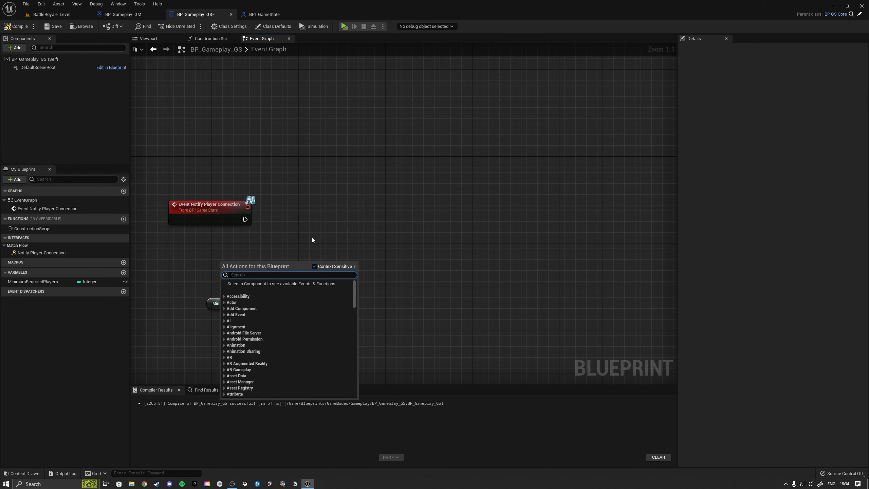
{"action": "type", "text": "num players"}
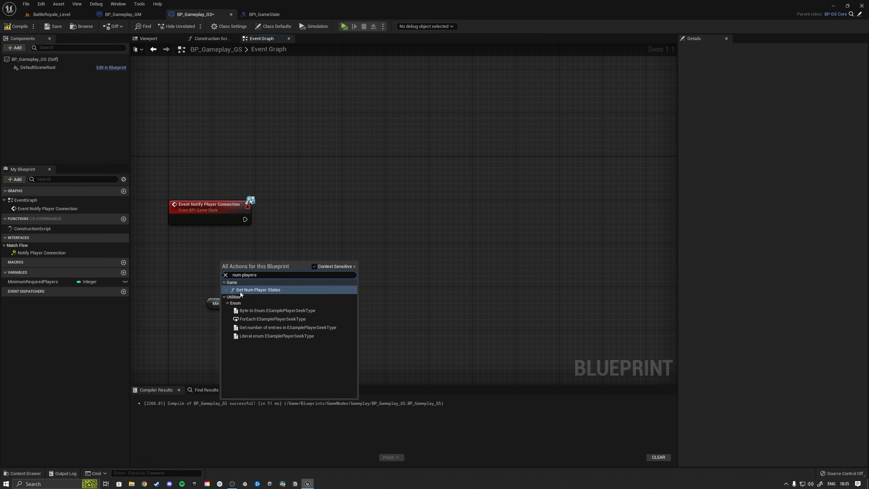
{"action": "left_click", "coordinate": [248, 289]}
{"action": "left_click_drag", "start_coordinate": [247, 268], "coordinate": [190, 257]}
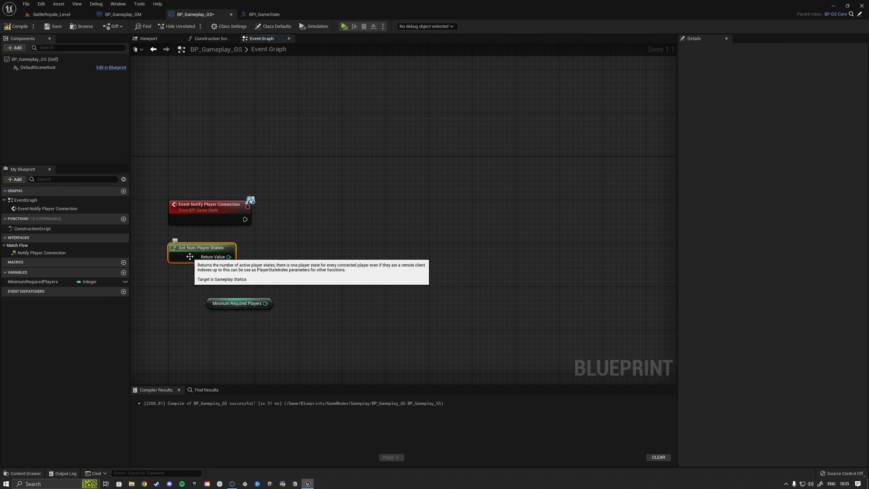
Step: Add a Print String node, wire it to Event Notify Player Connection, and feed the Get Num Player States return value into In String
{"action": "right_click", "coordinate": [306, 229]}
{"action": "type", "text": "print"}
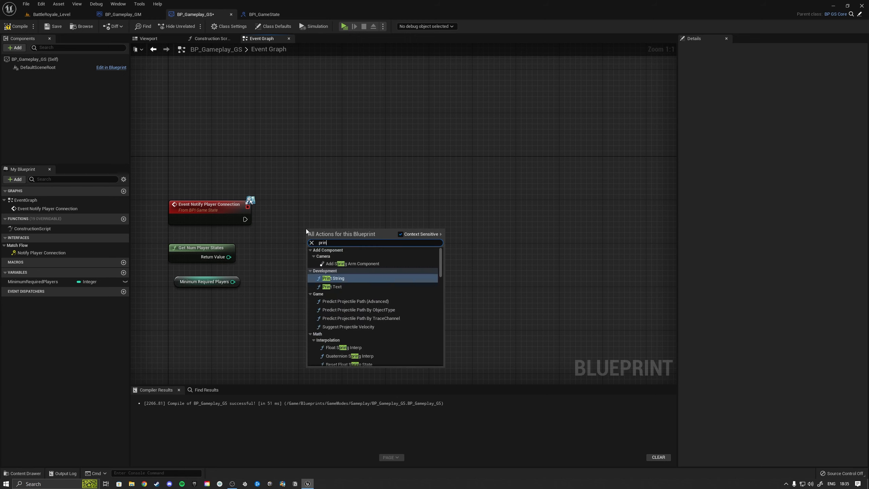
{"action": "key", "text": "Return"}
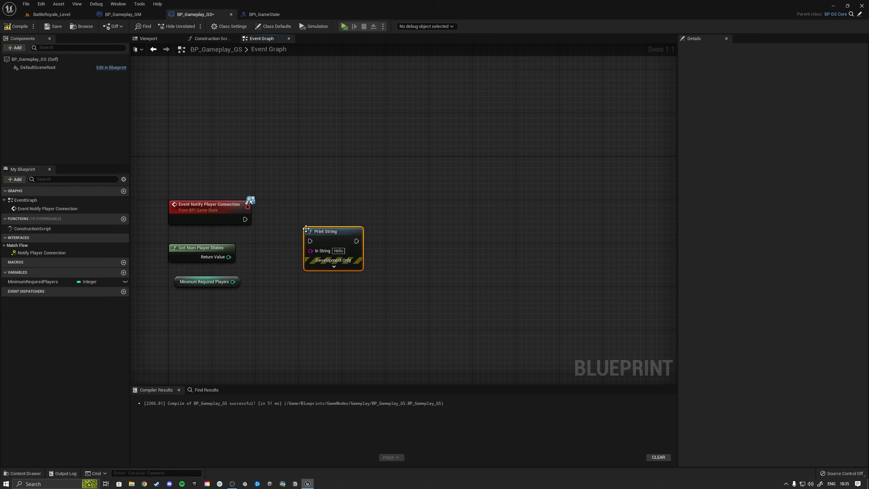
{"action": "left_click", "coordinate": [342, 271]}
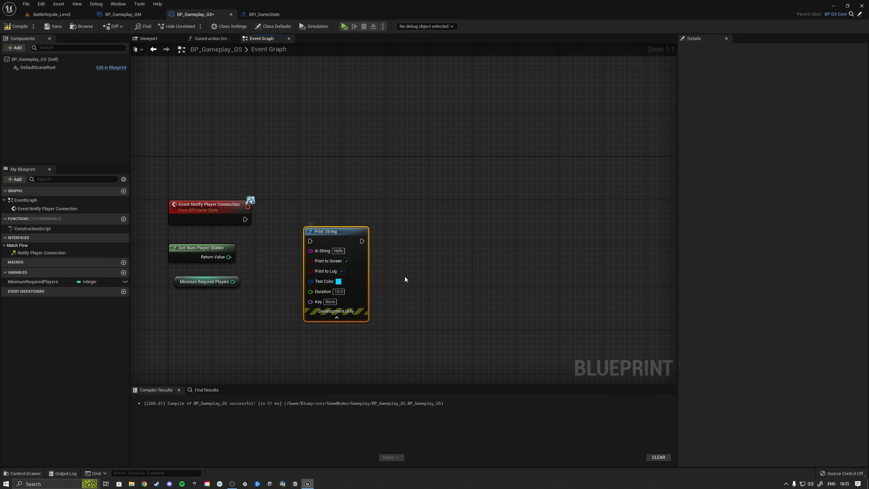
{"action": "left_click_drag", "start_coordinate": [343, 240], "coordinate": [364, 212]}
{"action": "left_click_drag", "start_coordinate": [245, 219], "coordinate": [334, 215]}
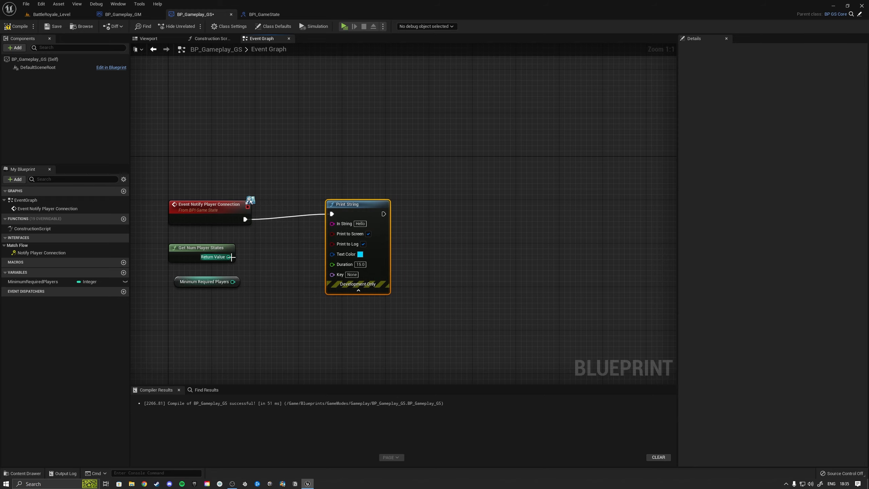
{"action": "left_click_drag", "start_coordinate": [231, 257], "coordinate": [332, 223]}
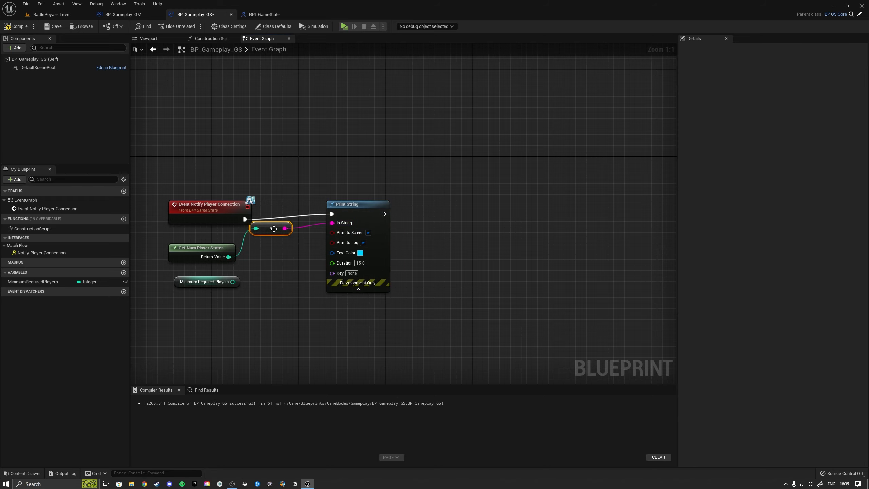
Step: Playtest the printed player count, and delete the Print String node with its integer-to-string conversion
{"action": "left_click", "coordinate": [344, 27]}
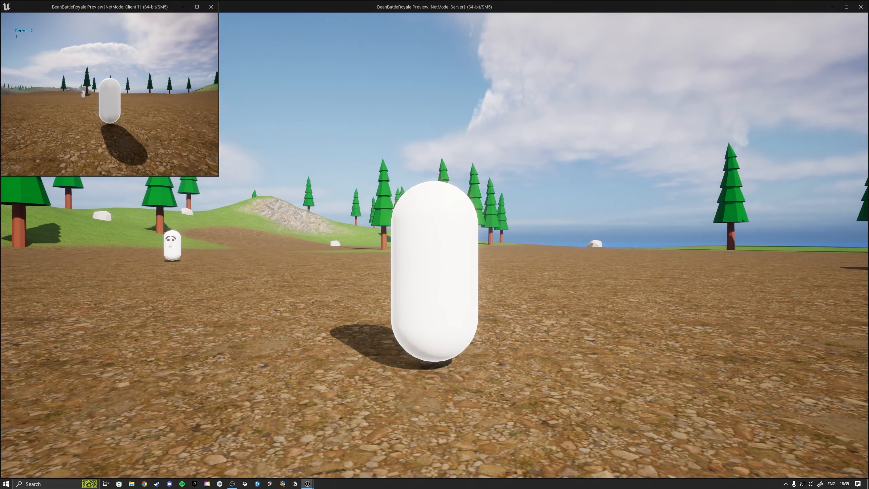
{"action": "key", "text": "Escape"}
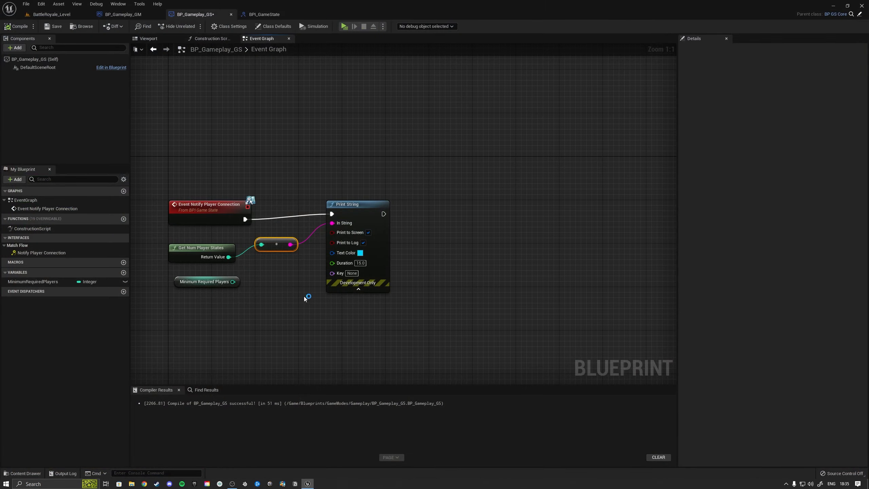
{"action": "left_click_drag", "start_coordinate": [290, 287], "coordinate": [371, 215]}
{"action": "key", "text": "Delete"}
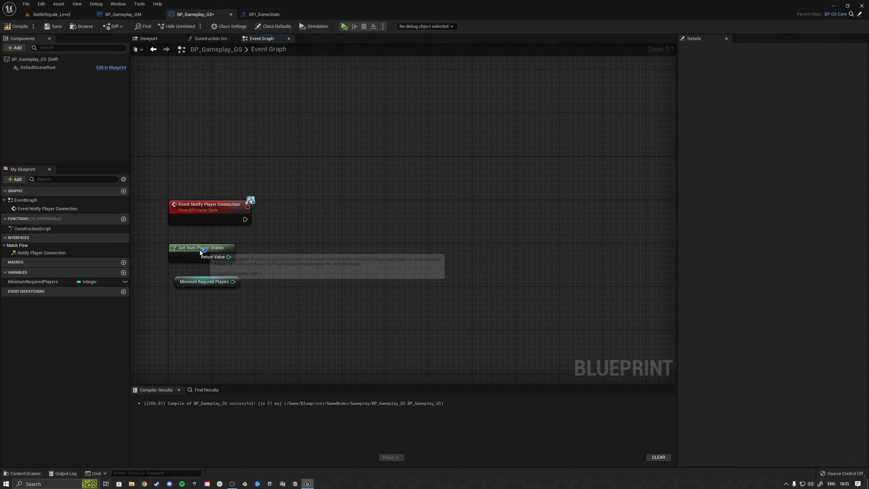
Step: Add a greater-than-or-equal node that compares the Get Num Player States return value with Minimum Required Players
{"action": "left_click_drag", "start_coordinate": [203, 250], "coordinate": [208, 304]}
{"action": "key", "text": "ctrl+z"}
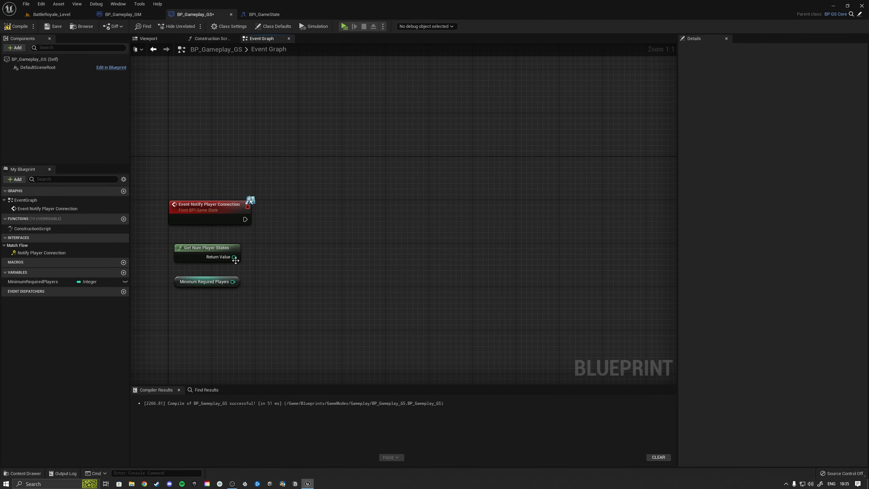
{"action": "left_click_drag", "start_coordinate": [234, 256], "coordinate": [339, 243]}
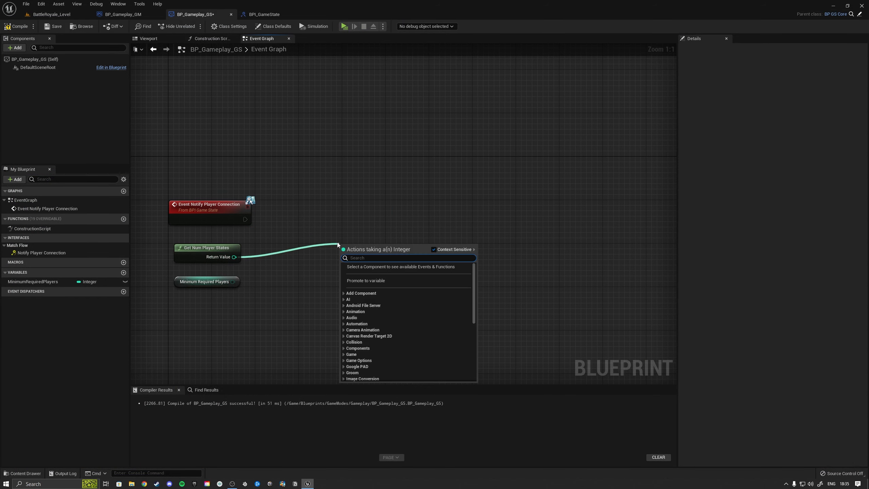
{"action": "type", "text": ">"}
{"action": "left_click", "coordinate": [378, 285]}
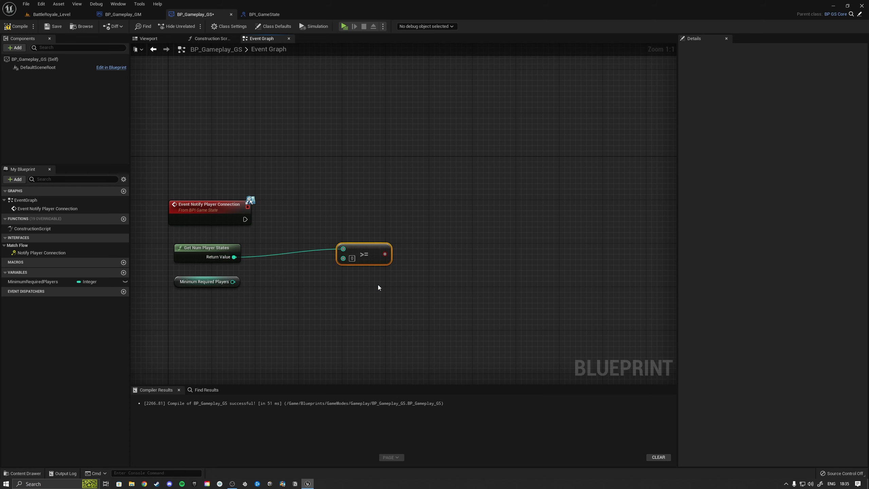
{"action": "left_click_drag", "start_coordinate": [233, 281], "coordinate": [289, 257]}
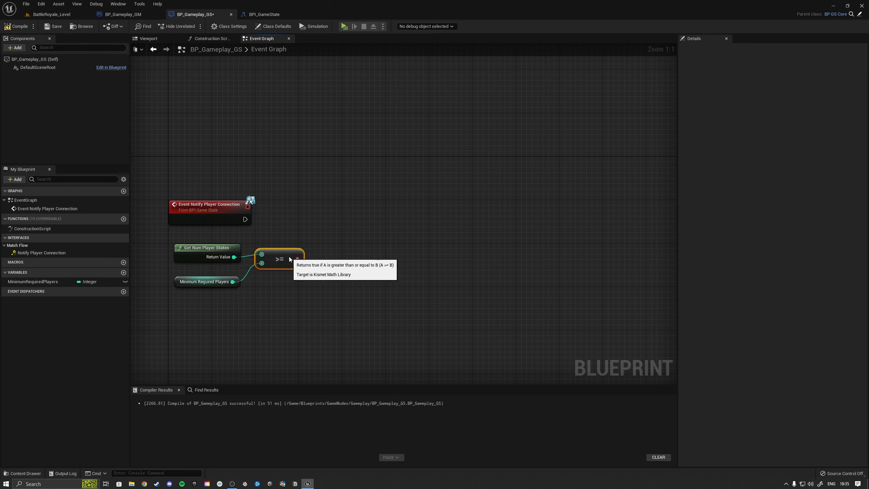
Step: Add a Branch driven by Event Notify Player Connection with the >= result as its Condition, tidy the comparison nodes, and compile
{"action": "key", "text": "b"}
{"action": "left_click", "coordinate": [333, 206]}
{"action": "left_click_drag", "start_coordinate": [245, 219], "coordinate": [343, 228]}
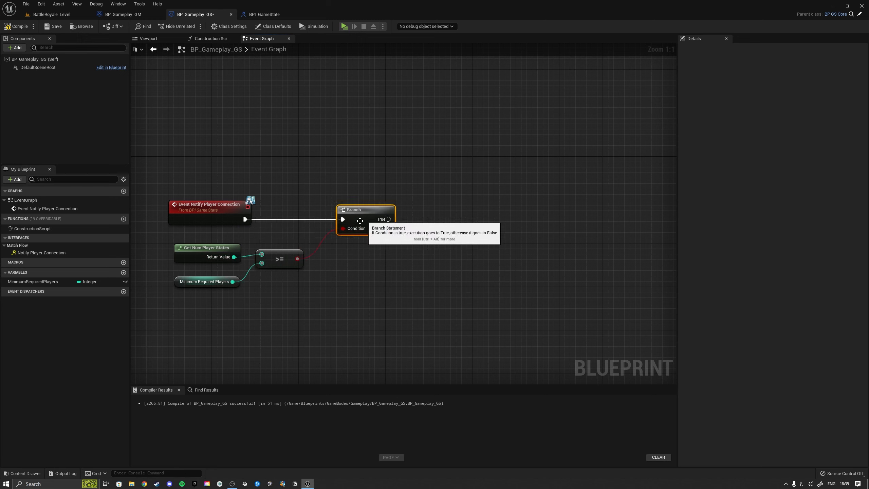
{"action": "left_click", "coordinate": [205, 253], "text": "ctrl"}
{"action": "left_click", "coordinate": [286, 253]}
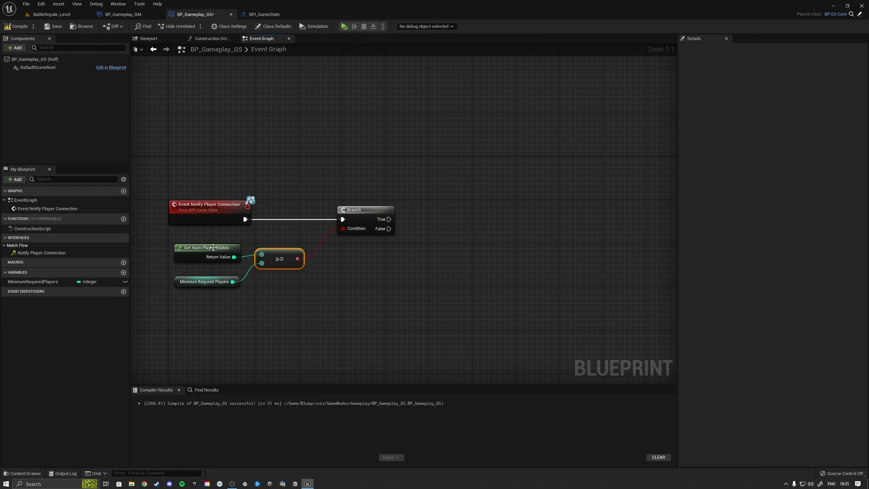
{"action": "left_click", "coordinate": [344, 257]}
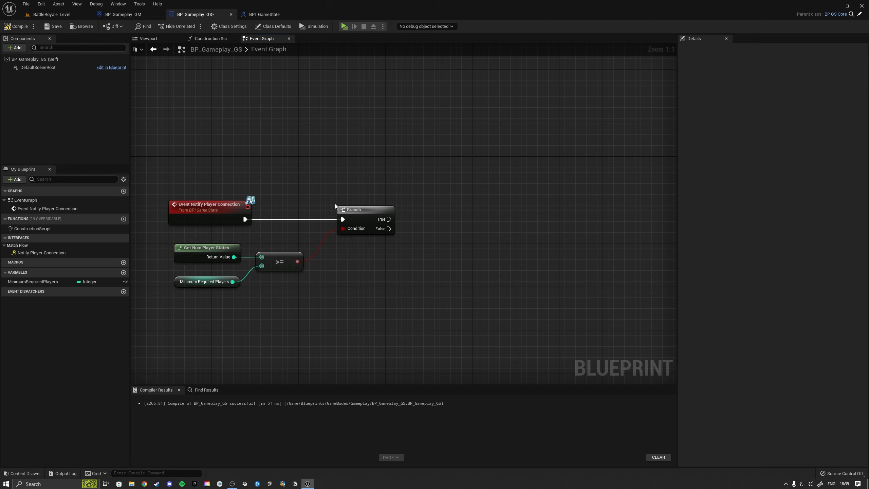
{"action": "left_click", "coordinate": [15, 26]}
Step: Close the BP_Gameplay_GM and BPI_GameState editors and return to BattleRoyale_Level
{"action": "left_click", "coordinate": [159, 15]}
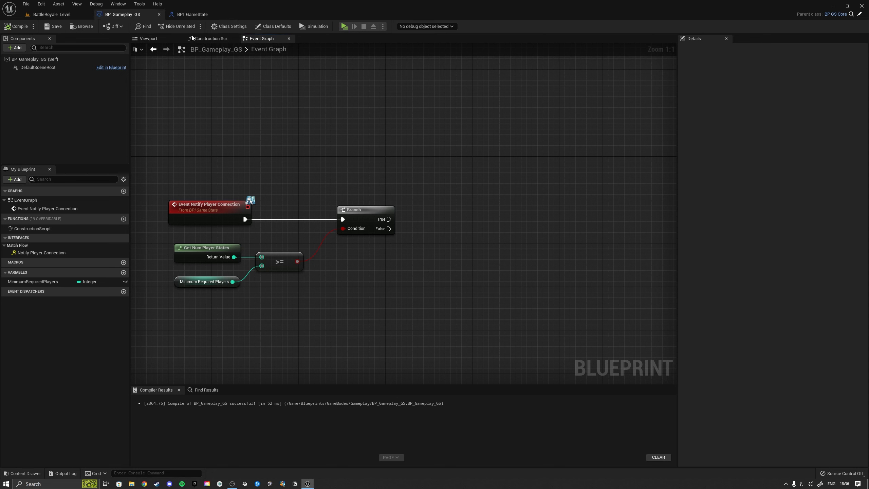
{"action": "left_click", "coordinate": [232, 13]}
{"action": "left_click", "coordinate": [51, 14]}
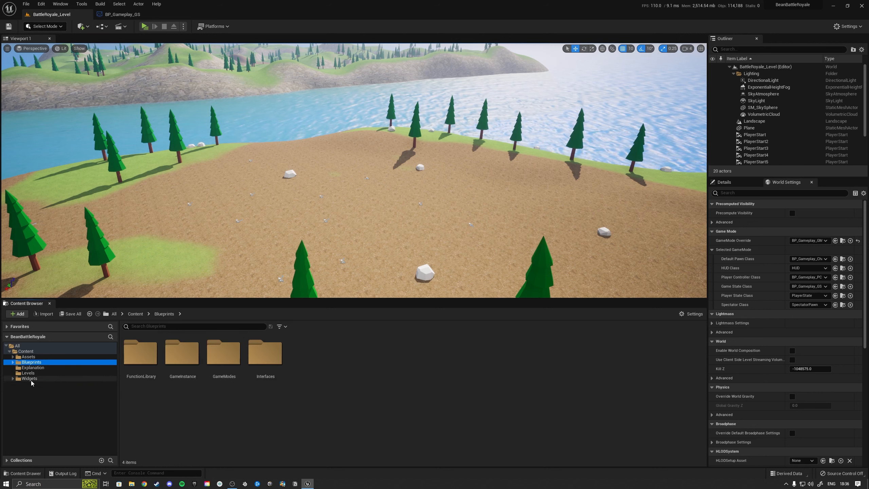
Step: In the Widgets/GameWidgets folder, create a User Widget blueprint named WB_Gameplay_HUD and save all assets
{"action": "left_click", "coordinate": [31, 379]}
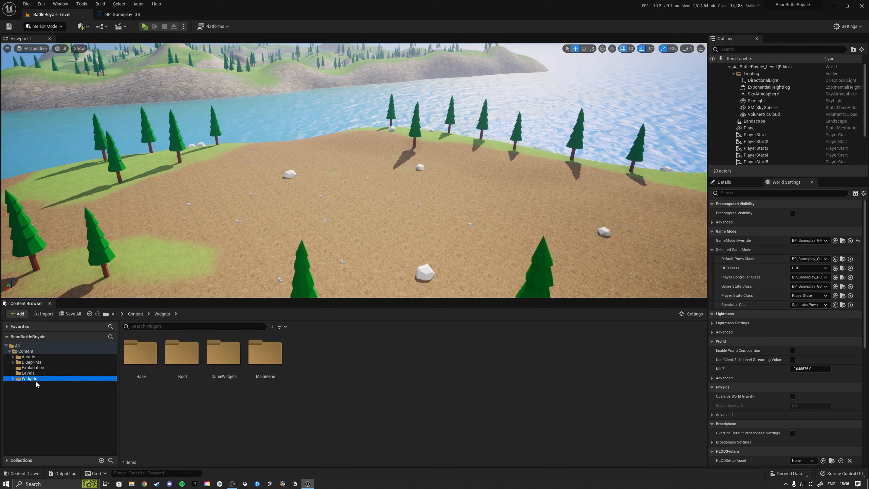
{"action": "double_click", "coordinate": [226, 382]}
{"action": "right_click", "coordinate": [202, 386]}
{"action": "mouse_move", "coordinate": [246, 380]}
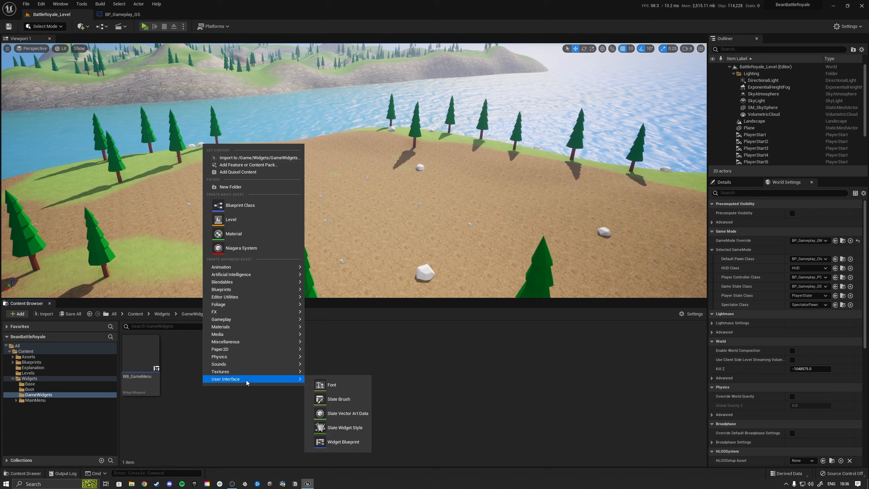
{"action": "left_click", "coordinate": [345, 446]}
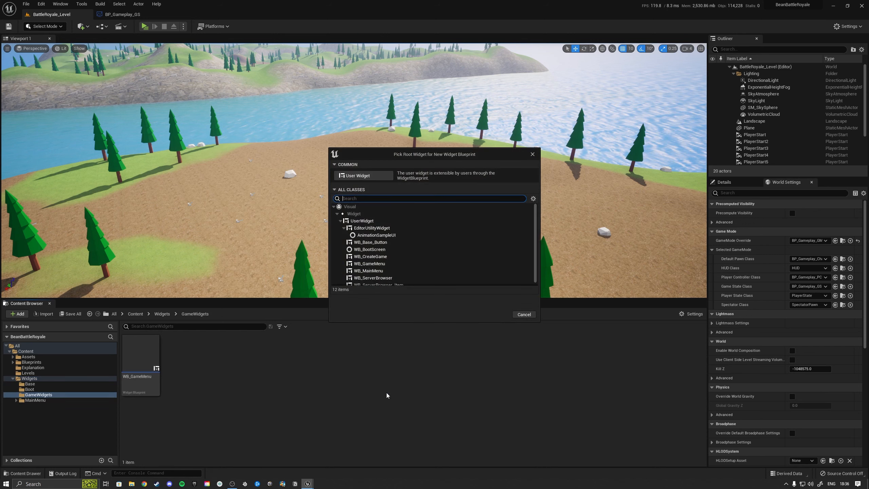
{"action": "left_click", "coordinate": [364, 176]}
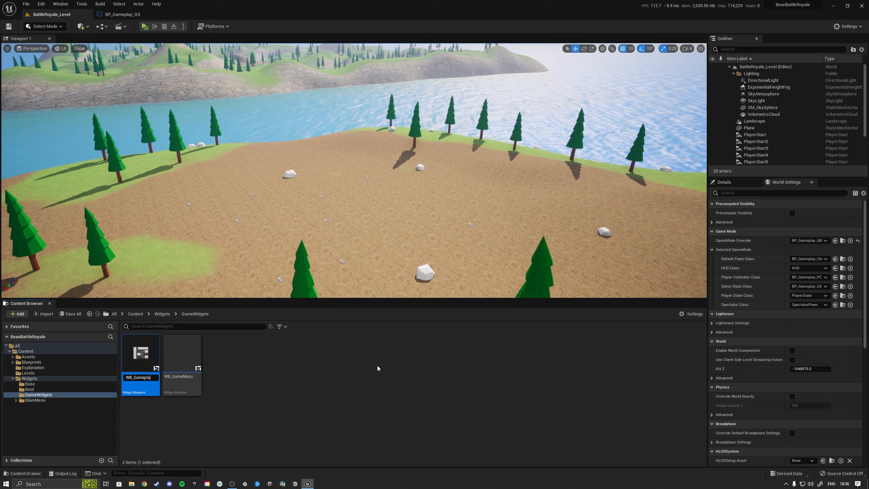
{"action": "key", "text": "Return"}
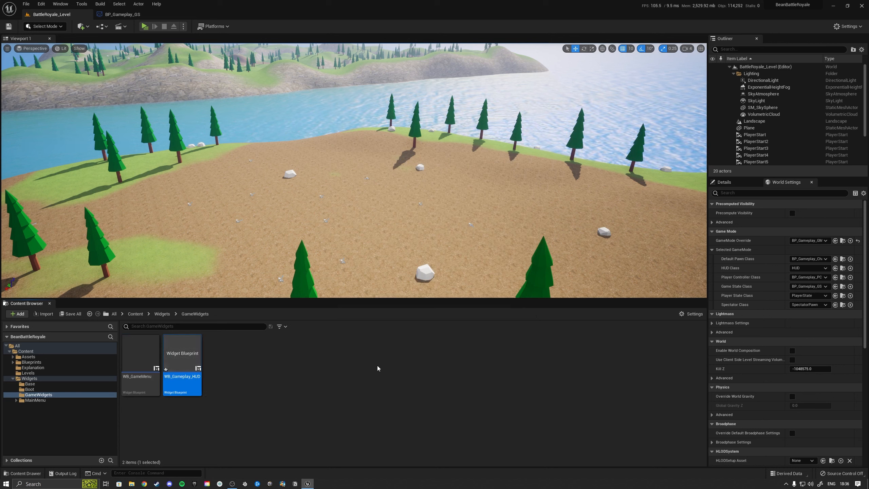
{"action": "left_click", "coordinate": [75, 317]}
{"action": "left_click", "coordinate": [488, 320]}
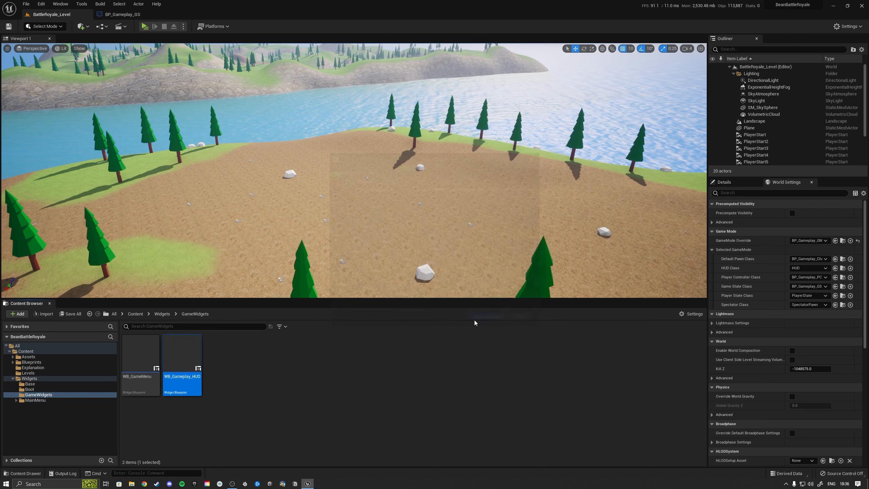
Step: Open WB_Gameplay_HUD, add a Canvas Panel as its root widget, and save the blueprint
{"action": "double_click", "coordinate": [212, 343]}
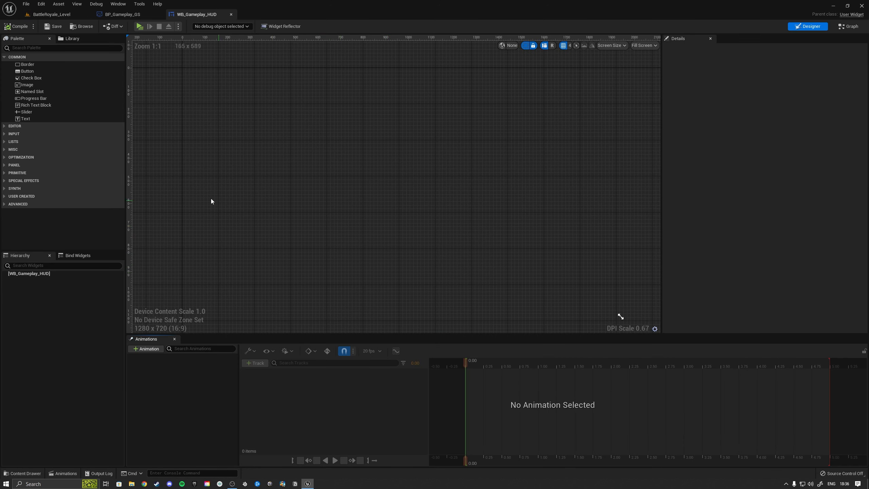
{"action": "left_click", "coordinate": [4, 165]}
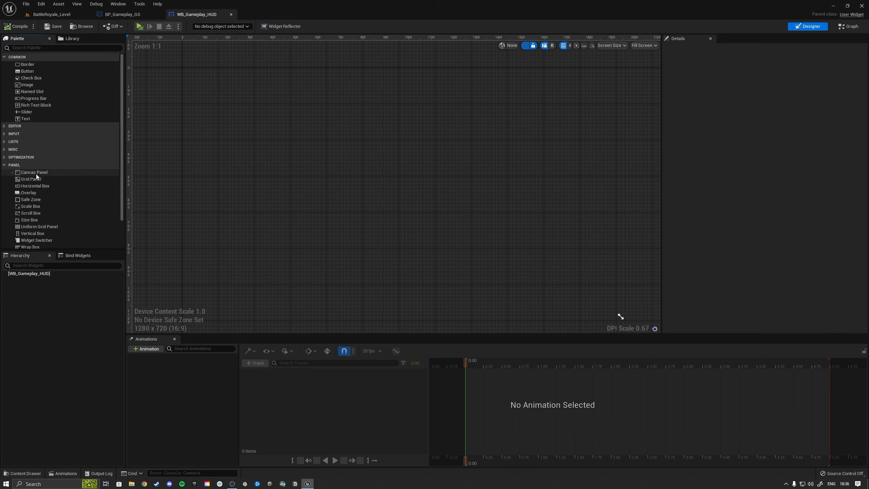
{"action": "left_click_drag", "start_coordinate": [36, 173], "coordinate": [105, 240]}
{"action": "left_click_drag", "start_coordinate": [46, 274], "coordinate": [45, 274]}
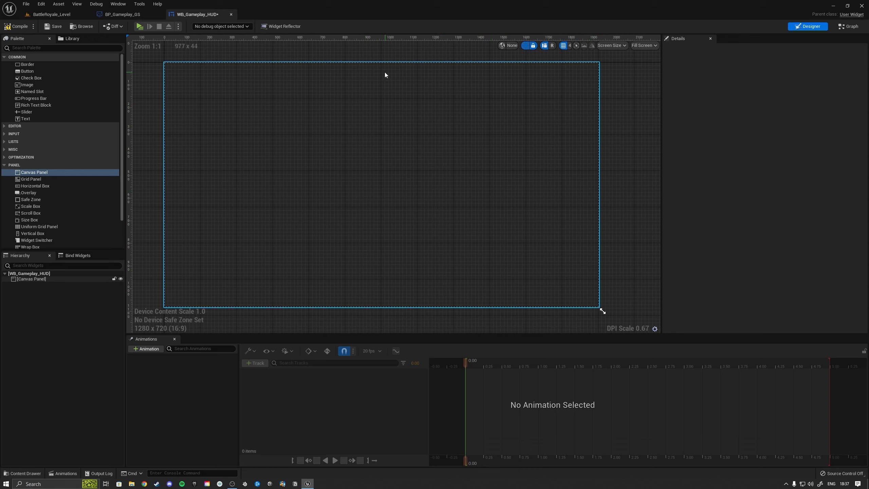
{"action": "left_click", "coordinate": [56, 28]}
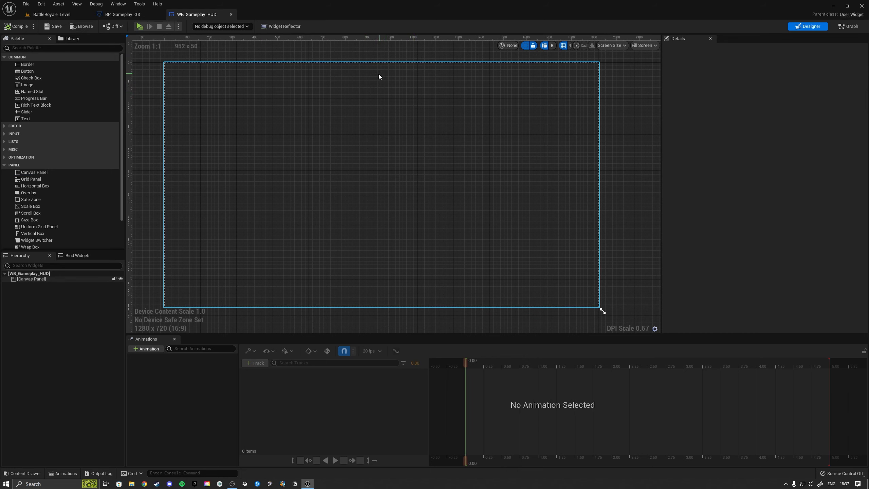
Step: Back in the level's GameWidgets folder, create a User Widget blueprint named WB_PlayerCount
{"action": "left_click", "coordinate": [51, 15]}
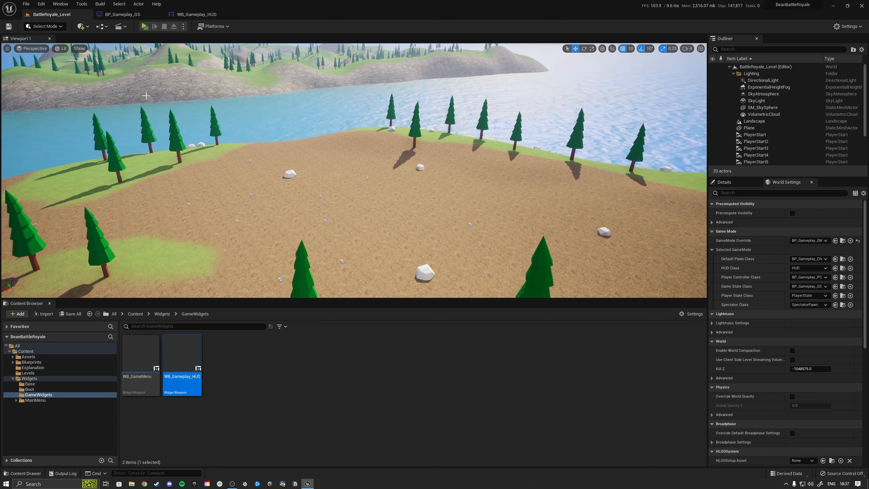
{"action": "left_click", "coordinate": [250, 398]}
{"action": "right_click", "coordinate": [236, 371]}
{"action": "mouse_move", "coordinate": [307, 366]}
{"action": "left_click", "coordinate": [371, 426]}
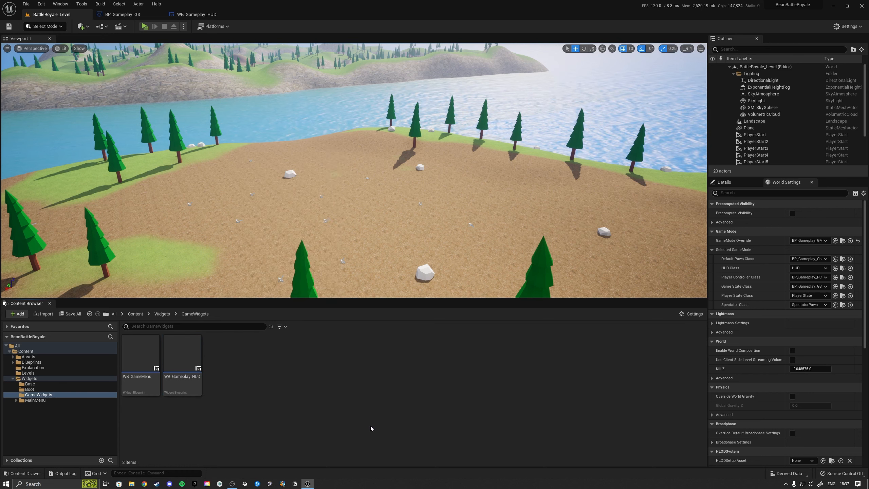
{"action": "left_click", "coordinate": [363, 176]}
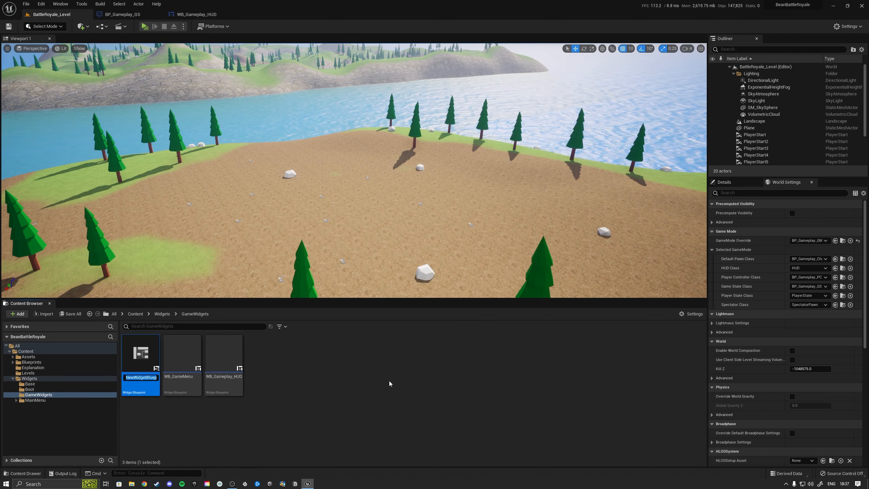
{"action": "type", "text": "WB_Player"}
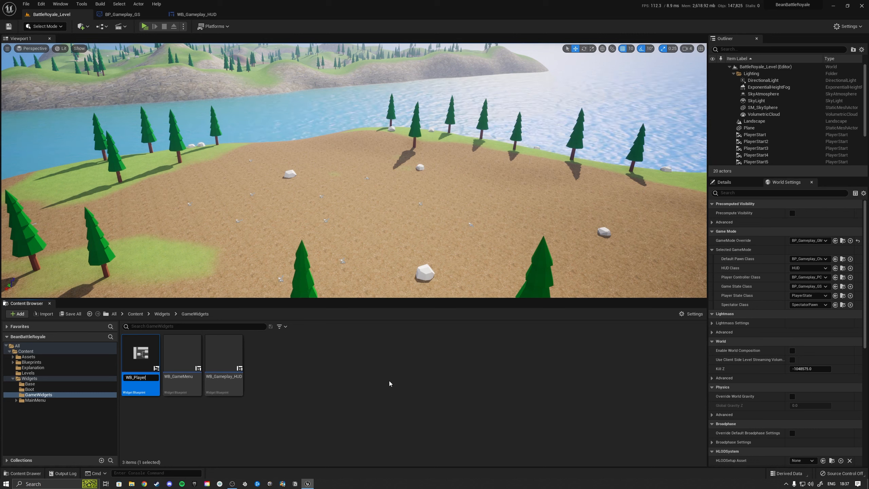
{"action": "type", "text": "Count"}
{"action": "key", "text": "Return"}
{"action": "left_click", "coordinate": [375, 373]}
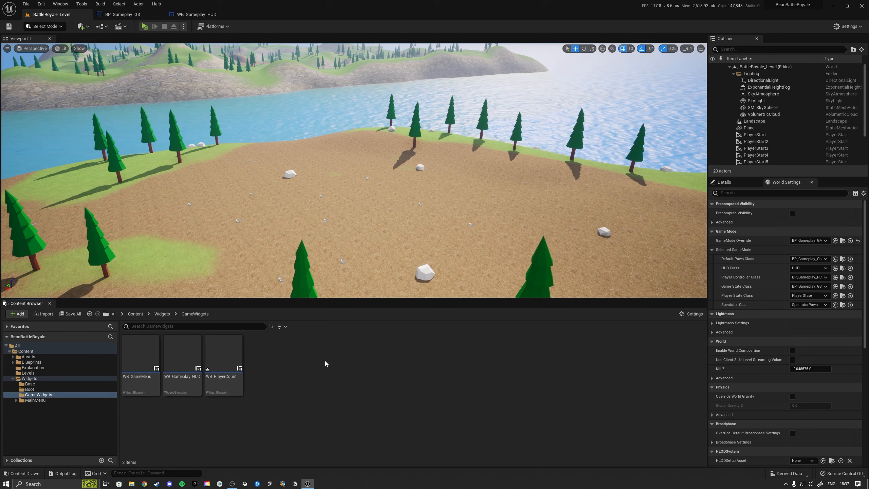
Step: Create another User Widget blueprint named WB_MatchStartCountdown in GameWidgets and save all assets
{"action": "right_click", "coordinate": [324, 361]}
{"action": "mouse_move", "coordinate": [383, 352]}
{"action": "left_click", "coordinate": [459, 416]}
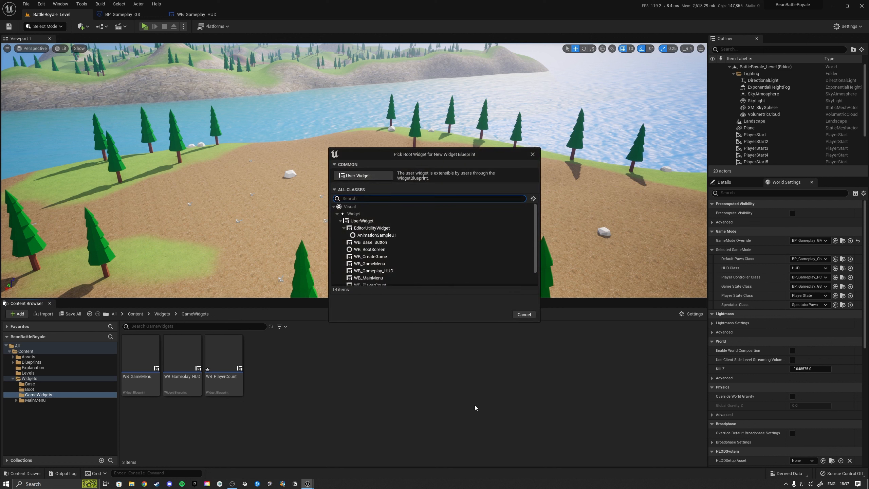
{"action": "left_click", "coordinate": [363, 175]}
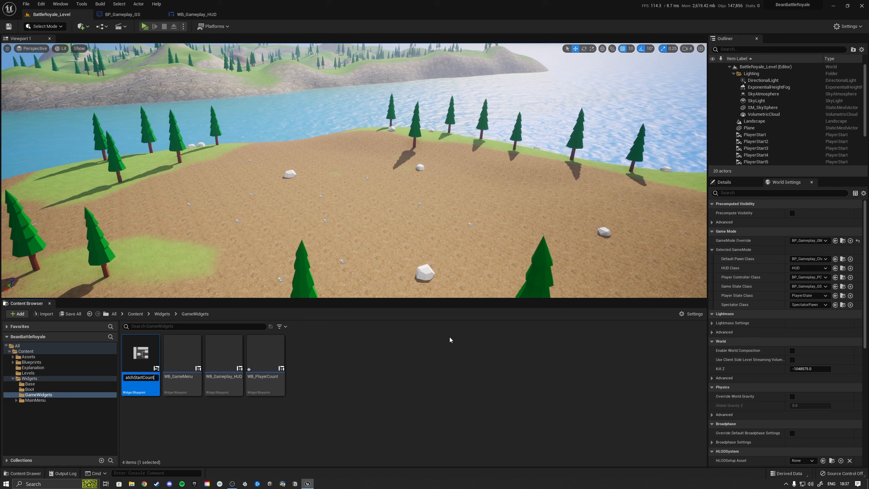
{"action": "key", "text": "Return"}
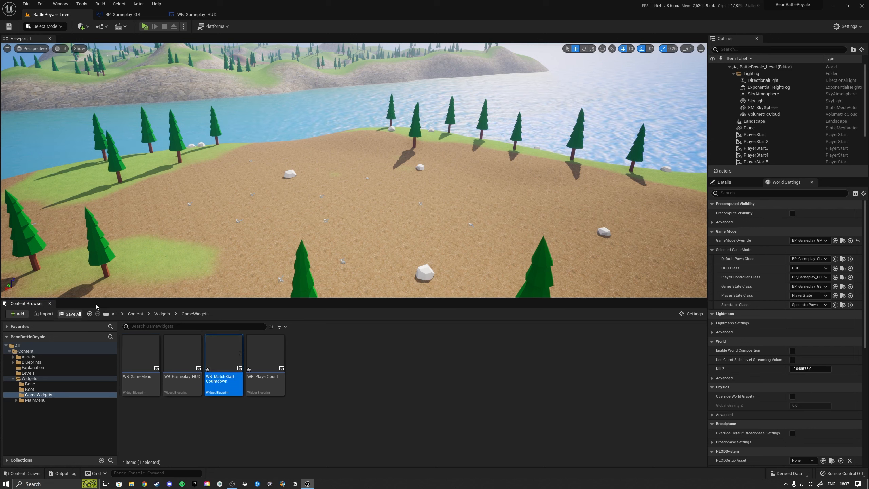
{"action": "key", "text": "ctrl+shift+s"}
{"action": "left_click", "coordinate": [488, 320]}
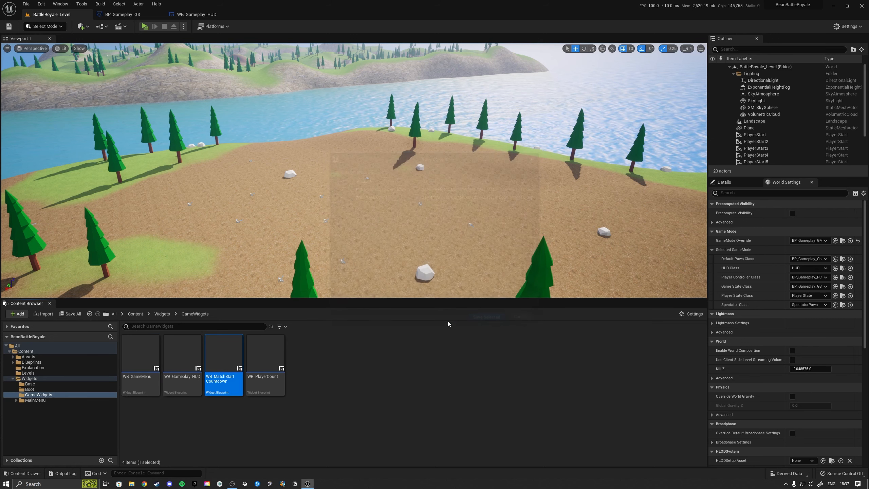
Step: Open WB_PlayerCount, add a Text widget as its root, set the preview size to Desired on Screen, and save
{"action": "double_click", "coordinate": [273, 382]}
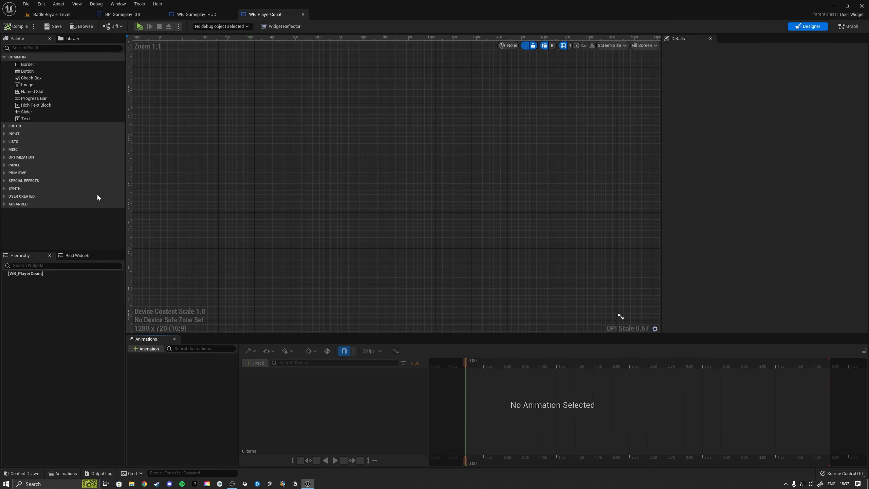
{"action": "left_click_drag", "start_coordinate": [25, 118], "coordinate": [40, 278]}
{"action": "right_click_drag", "start_coordinate": [271, 160], "coordinate": [292, 175]}
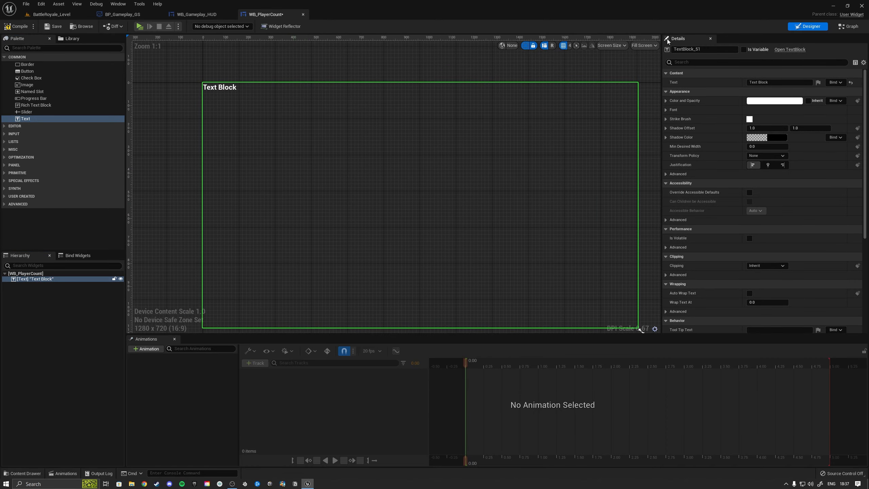
{"action": "left_click", "coordinate": [644, 45]}
{"action": "left_click", "coordinate": [649, 86]}
{"action": "right_click_drag", "start_coordinate": [267, 82], "coordinate": [359, 161]}
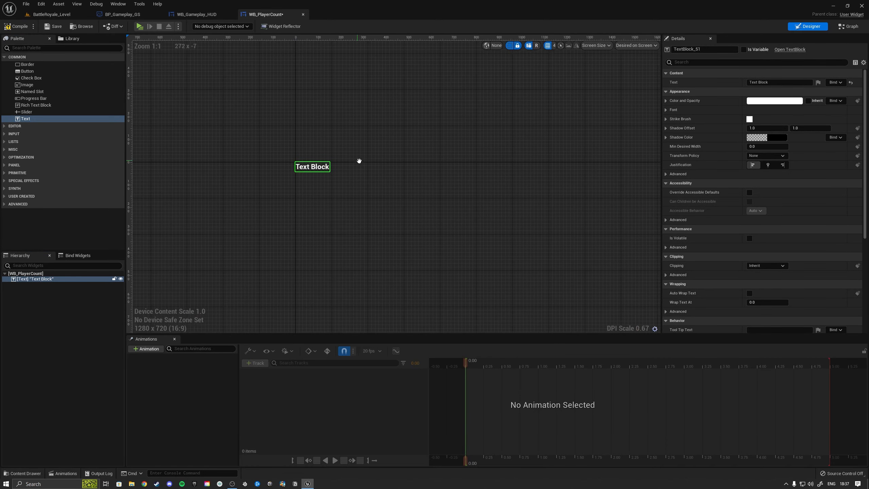
{"action": "scroll", "coordinate": [307, 142], "scroll_direction": "up", "scroll_amount": 6}
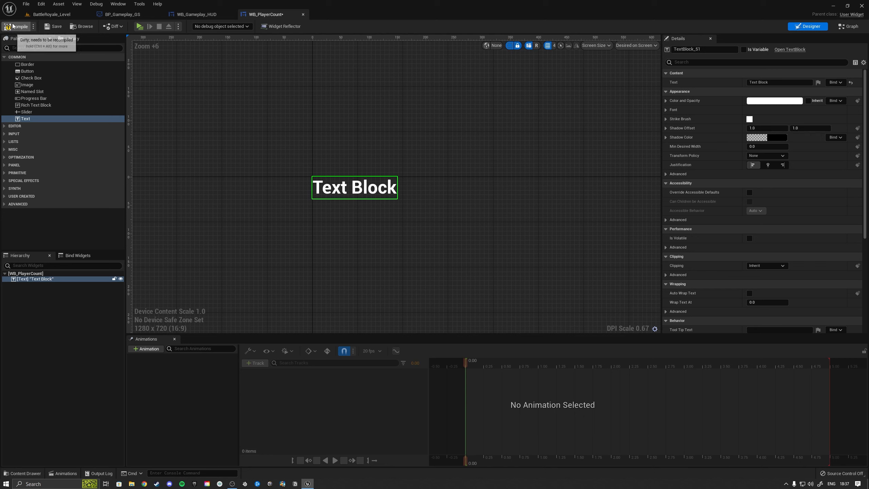
{"action": "left_click", "coordinate": [53, 26]}
Step: Set the text block's font size to 18, save the widget, and change its text to "1/2 players"
{"action": "left_click", "coordinate": [667, 110]}
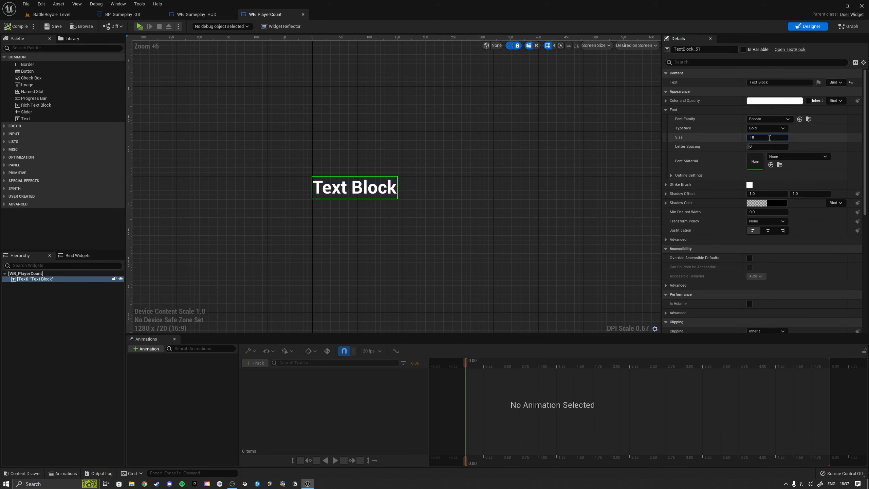
{"action": "key", "text": "Return"}
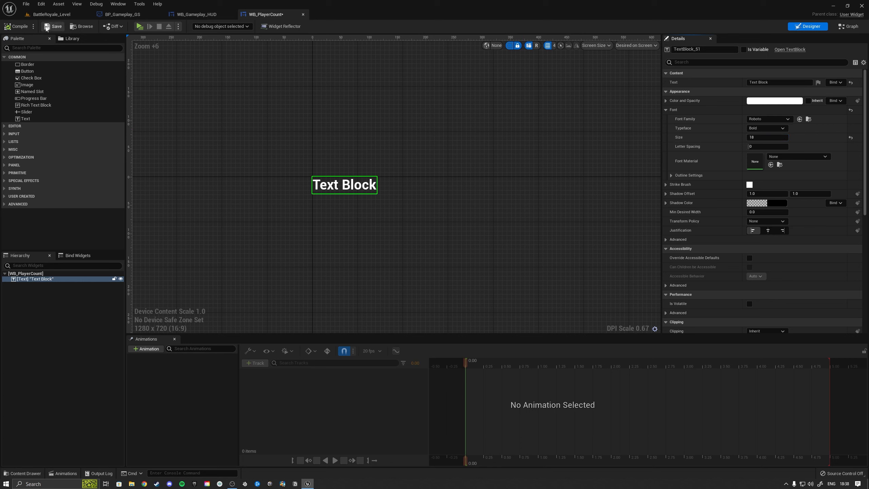
{"action": "left_click", "coordinate": [53, 26]}
{"action": "left_click", "coordinate": [778, 83]}
{"action": "type", "text": "1/2 players"}
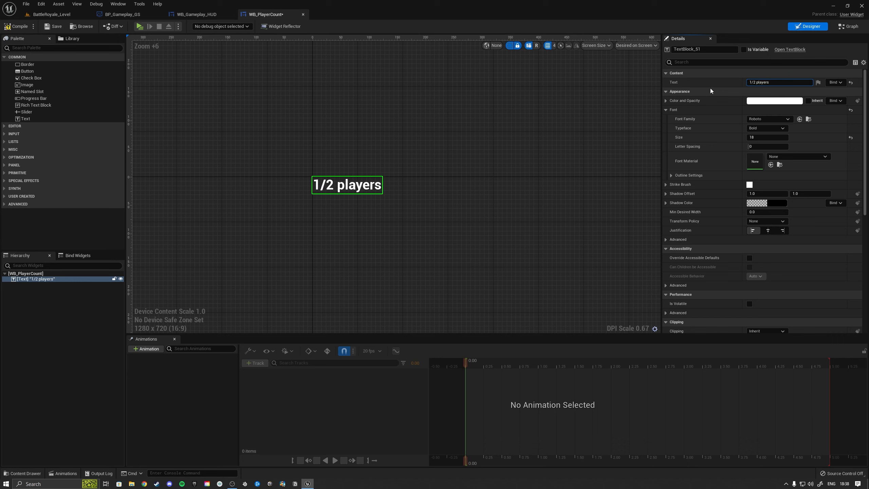
Step: Rename the player count text block PlayerAmount_Text, expose it as a variable, and save WB_PlayerCount
{"action": "left_click", "coordinate": [15, 27]}
{"action": "type", "text": "xt"}
{"action": "key", "text": "Return"}
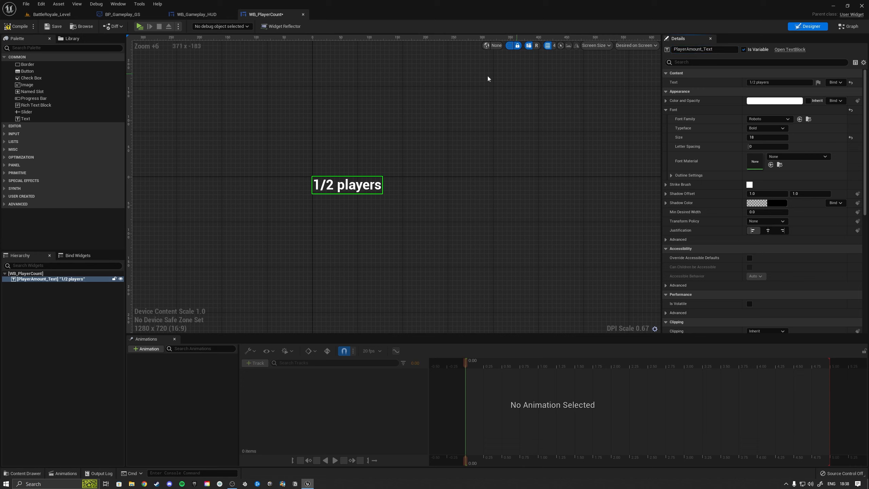
{"action": "left_click", "coordinate": [53, 26]}
{"action": "left_click", "coordinate": [849, 26]}
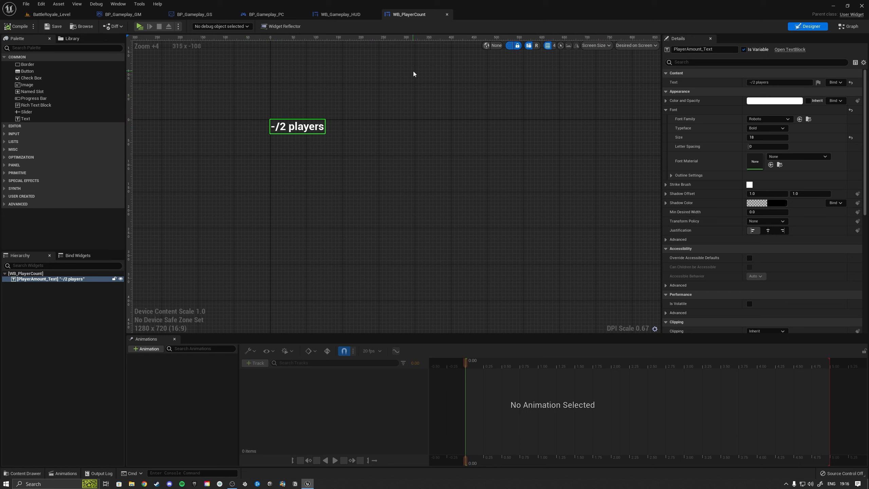
Step: In BP_Gameplay_GS, straighten the Get Num Player States connection and promote its return value to a variable named CurrentAmountOfPlayers
{"action": "left_click", "coordinate": [202, 16]}
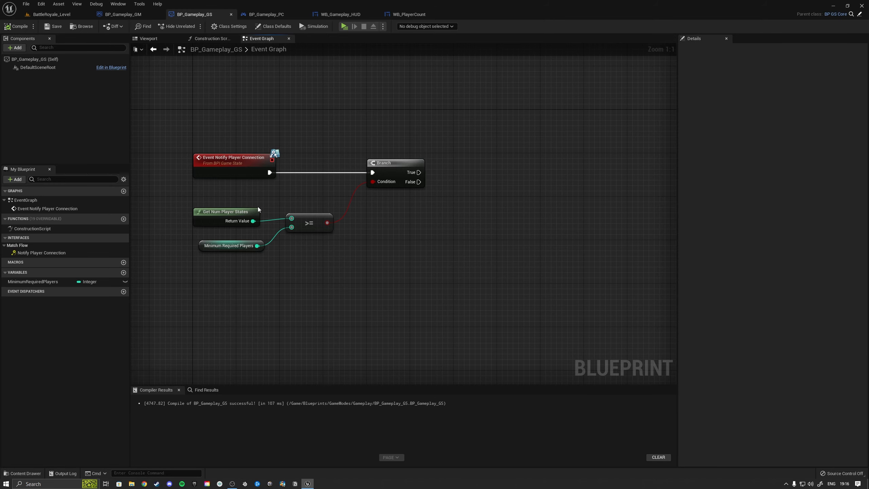
{"action": "left_click", "coordinate": [214, 214]}
{"action": "left_click", "coordinate": [310, 218], "text": "shift"}
{"action": "key", "text": "q"}
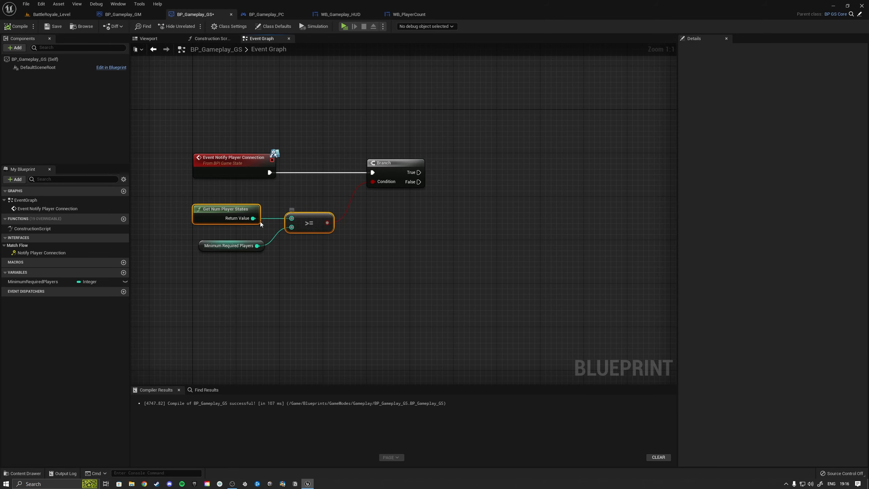
{"action": "left_click", "coordinate": [277, 205]}
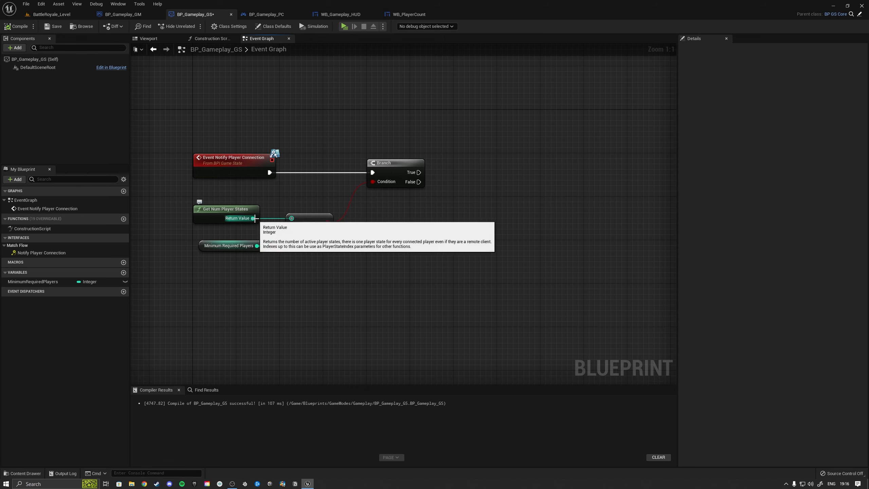
{"action": "left_click_drag", "start_coordinate": [255, 218], "coordinate": [290, 182]}
{"action": "left_click", "coordinate": [322, 217]}
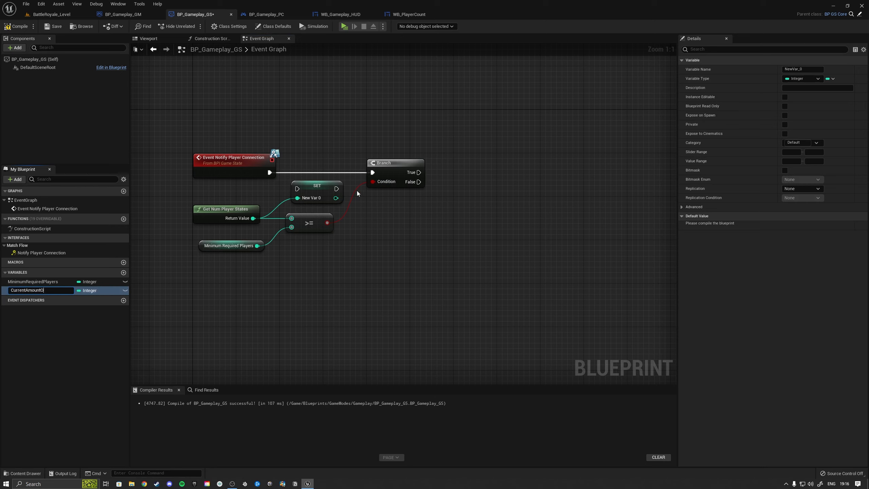
{"action": "type", "text": "CurrentAmountOfPlayers"}
{"action": "key", "text": "Return"}
Step: Insert the Set CurrentAmountOfPlayers node into the execution flow between Event Notify Player Connection and the Branch
{"action": "left_click_drag", "start_coordinate": [398, 173], "coordinate": [469, 172]}
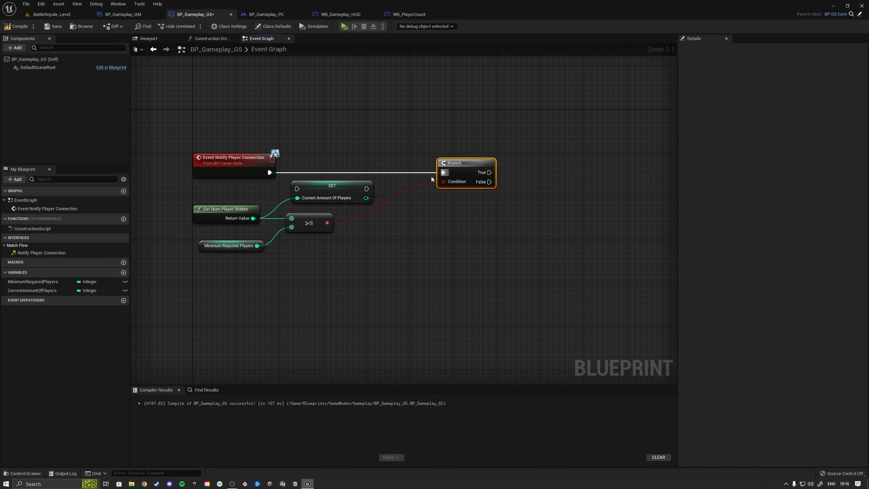
{"action": "left_click_drag", "start_coordinate": [339, 191], "coordinate": [349, 174]}
{"action": "left_click_drag", "start_coordinate": [269, 172], "coordinate": [308, 172]}
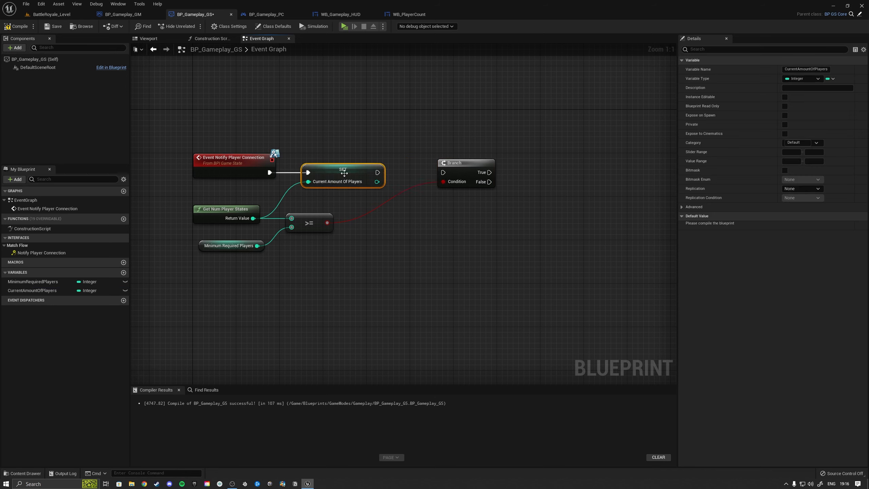
{"action": "left_click_drag", "start_coordinate": [378, 172], "coordinate": [444, 173]}
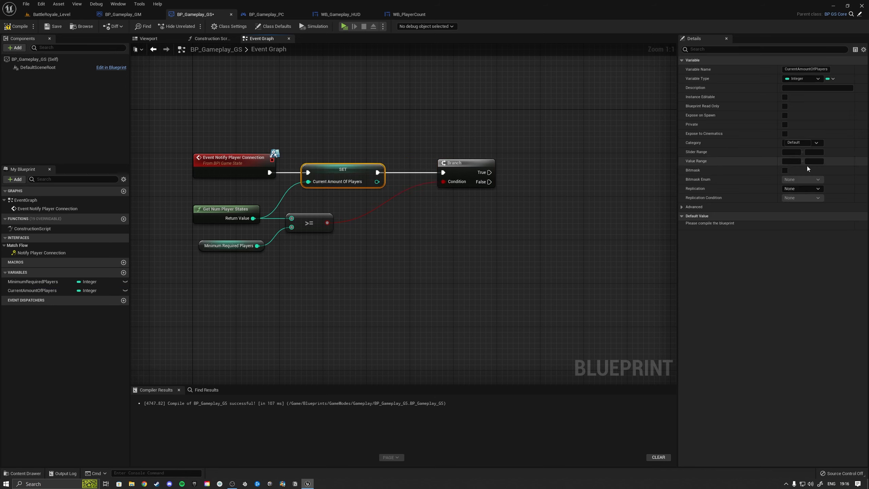
Step: Set the CurrentAmountOfPlayers variable's replication to Replicated, and compile and save the game state blueprint
{"action": "left_click", "coordinate": [802, 189]}
{"action": "left_click", "coordinate": [794, 203]}
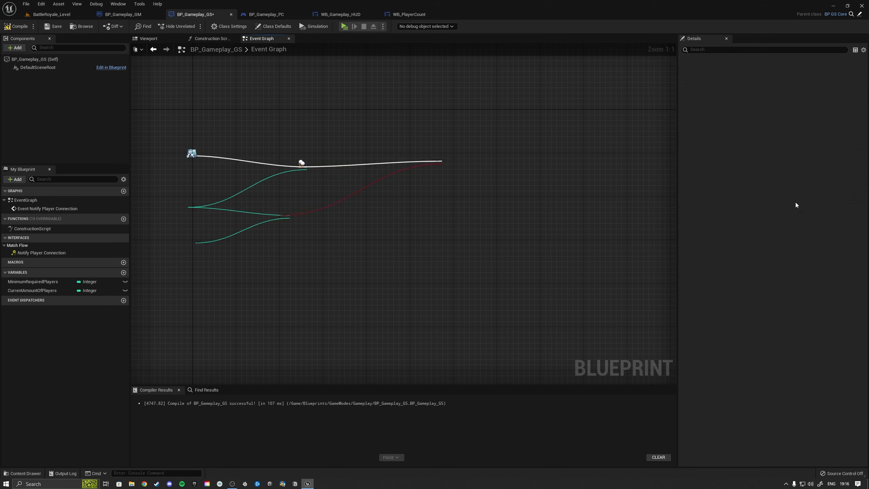
{"action": "left_click", "coordinate": [16, 26]}
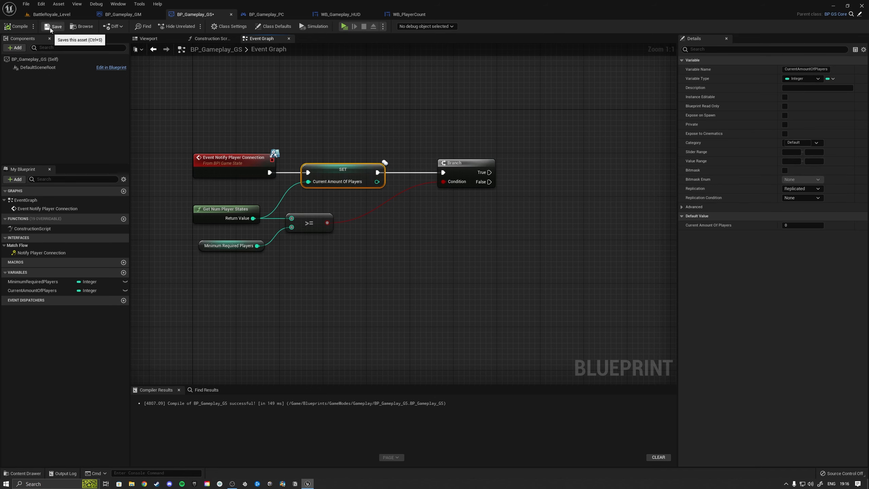
{"action": "left_click", "coordinate": [53, 26]}
Step: Review the Notify Player Connection logic that stores the player count, and look over the battle royale level
{"action": "left_click", "coordinate": [380, 128]}
{"action": "left_click", "coordinate": [344, 171]}
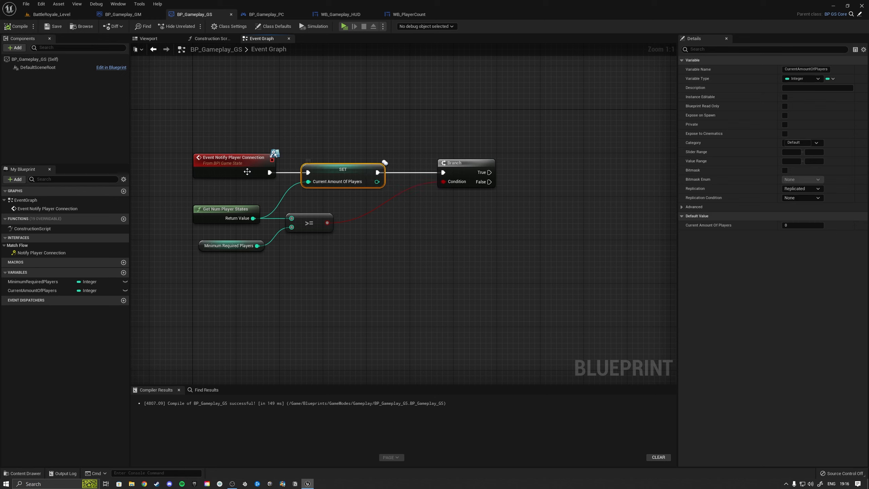
{"action": "left_click", "coordinate": [246, 171]}
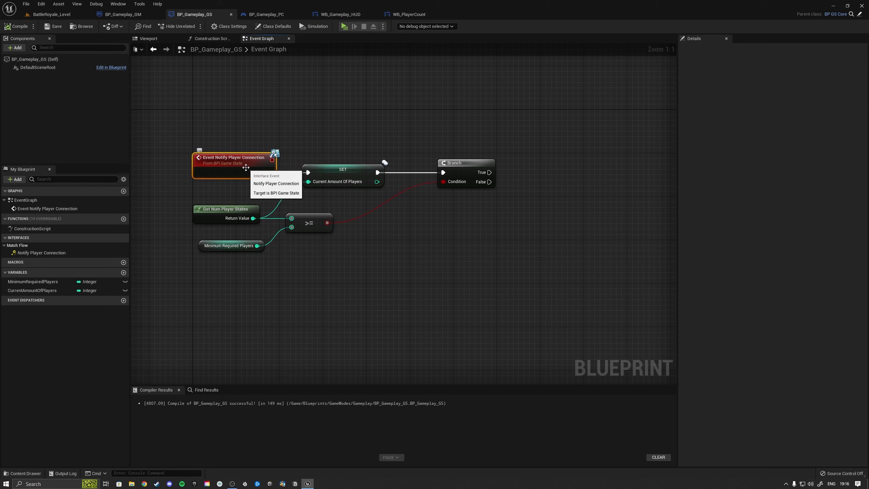
{"action": "left_click", "coordinate": [348, 172]}
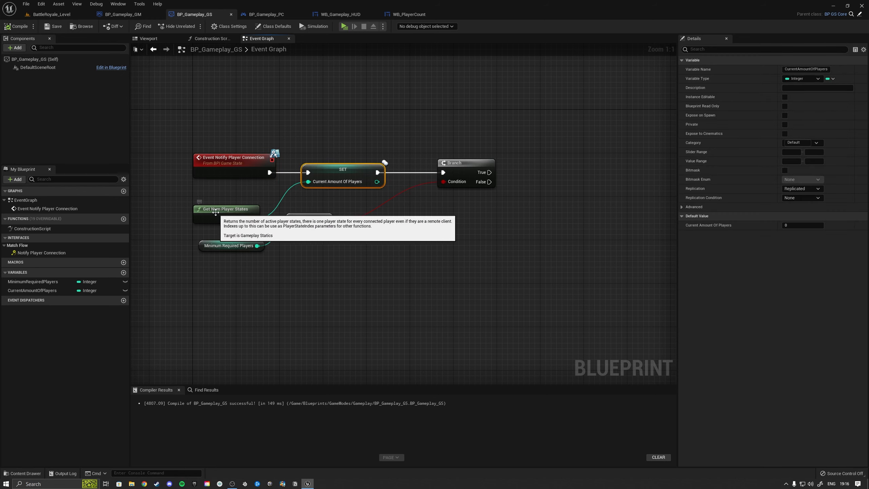
{"action": "left_click", "coordinate": [238, 210]}
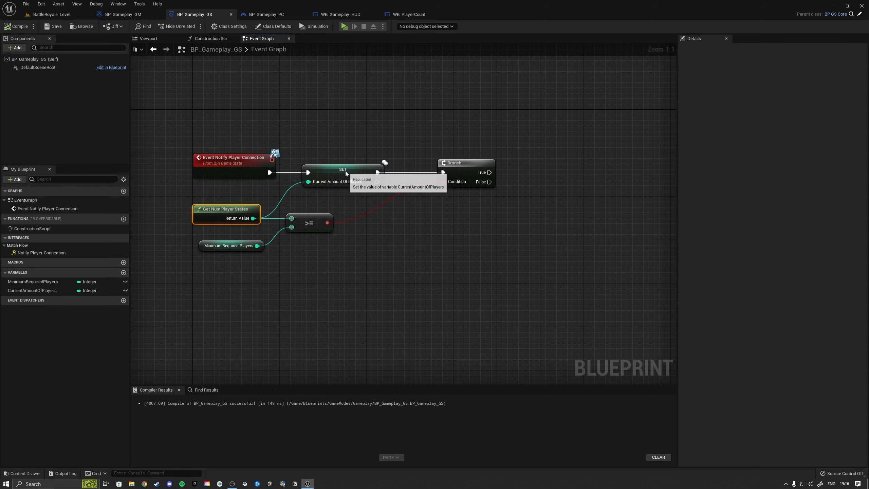
{"action": "left_click", "coordinate": [335, 177]}
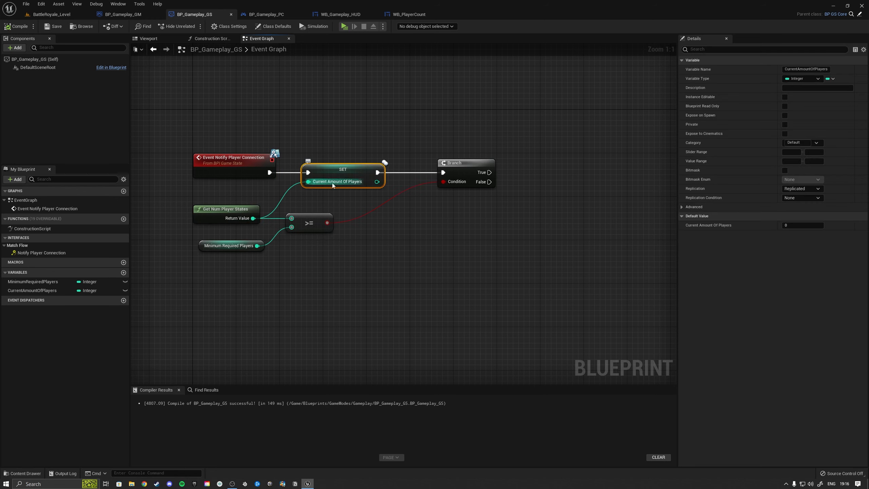
{"action": "left_click", "coordinate": [328, 143]}
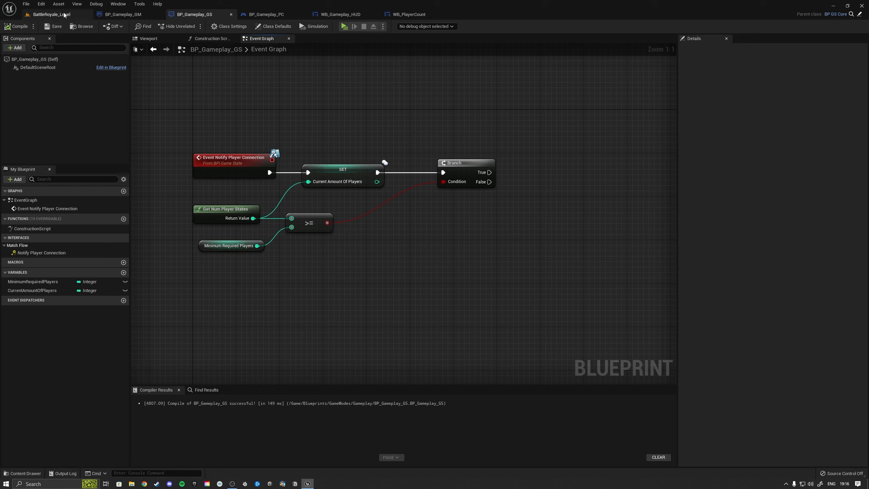
{"action": "left_click", "coordinate": [51, 14]}
{"action": "key", "text": "w"}
{"action": "right_click_drag", "start_coordinate": [354, 171], "coordinate": [386, 150]}
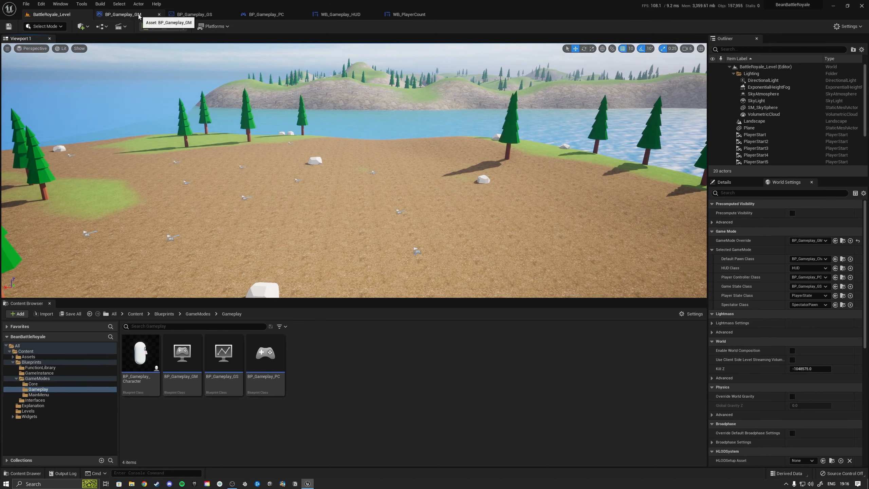
Step: In BP_Gameplay_GM, duplicate the Notify Player Connection and Get Game State nodes beside Event OnLogout
{"action": "left_click", "coordinate": [123, 14]}
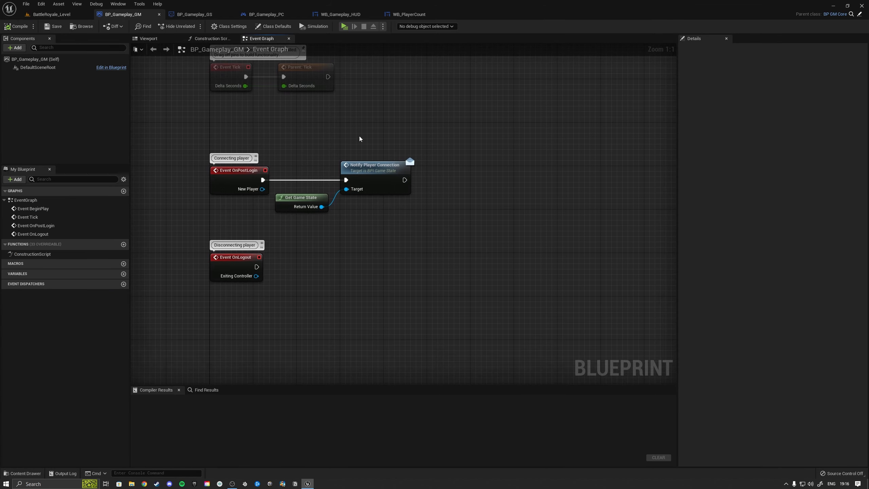
{"action": "left_click", "coordinate": [233, 183]}
{"action": "left_click_drag", "start_coordinate": [235, 274], "coordinate": [348, 185]}
{"action": "left_click", "coordinate": [256, 235], "text": "alt"}
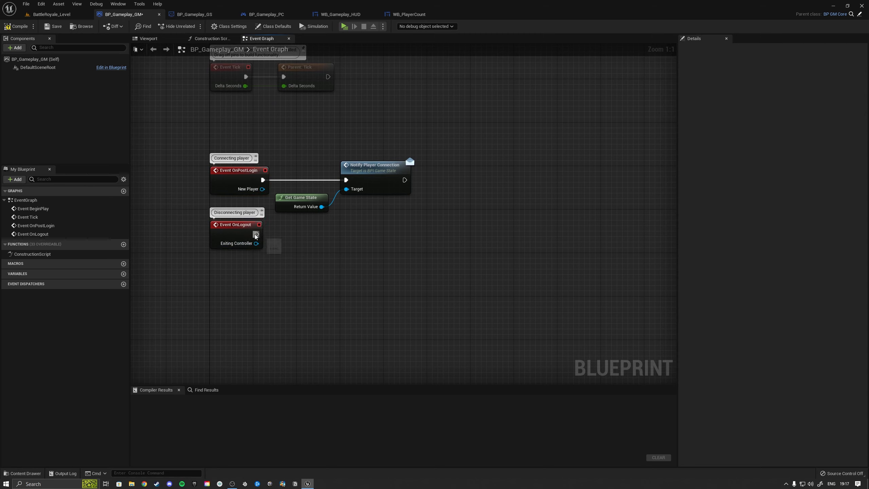
{"action": "left_click_drag", "start_coordinate": [241, 229], "coordinate": [241, 267]}
{"action": "left_click_drag", "start_coordinate": [344, 240], "coordinate": [316, 177]}
{"action": "key", "text": "ctrl+c"}
{"action": "key", "text": "ctrl+v"}
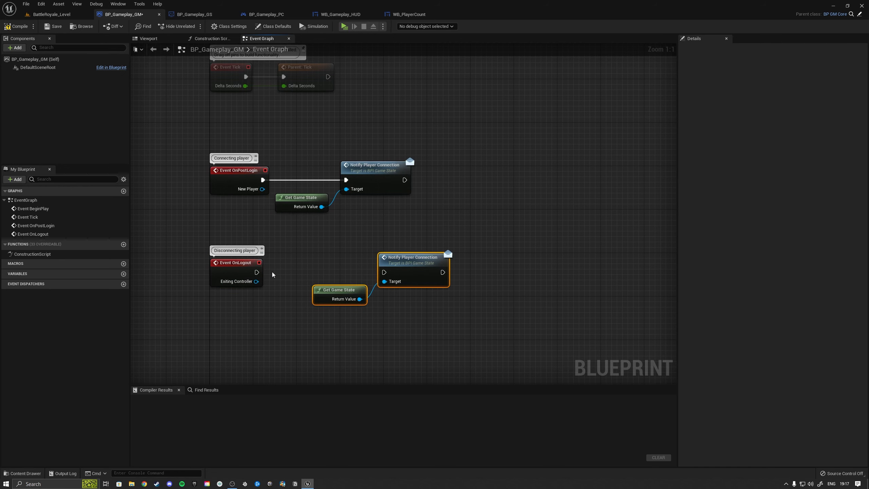
Step: Connect Event OnLogout to the copied Notify Player Connection, align the copied nodes with the login ones, and compile and save
{"action": "left_click_drag", "start_coordinate": [256, 272], "coordinate": [385, 273]}
{"action": "left_click_drag", "start_coordinate": [408, 262], "coordinate": [370, 262]}
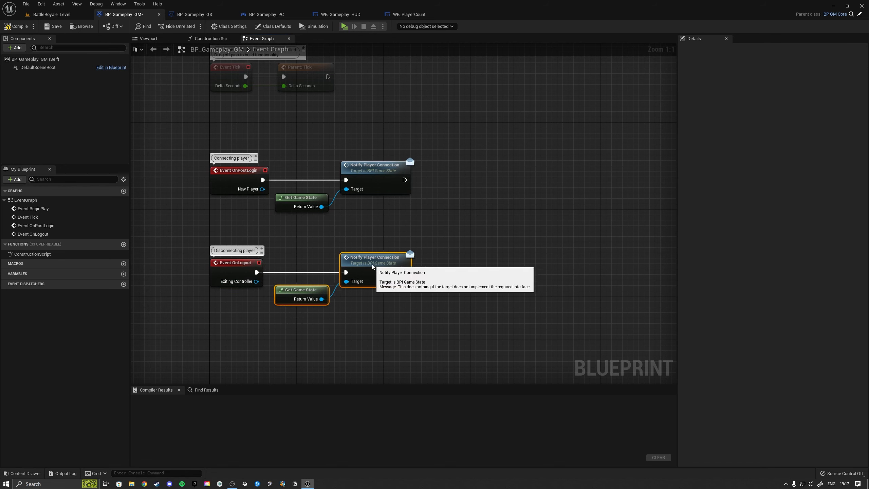
{"action": "left_click", "coordinate": [318, 233]}
{"action": "left_click", "coordinate": [16, 27]}
{"action": "left_click", "coordinate": [53, 26]}
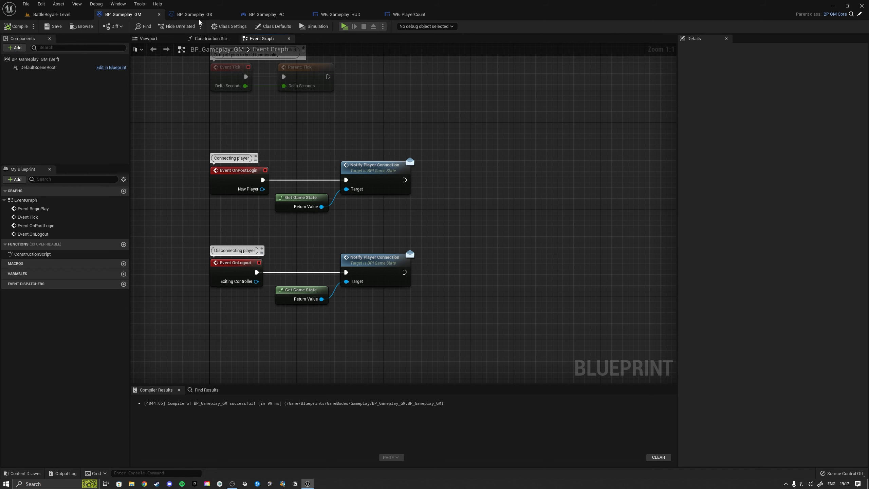
Step: Review how BP_Gameplay_GS updates CurrentAmountOfPlayers and checks the minimum, alongside the text in WB_PlayerCount
{"action": "left_click", "coordinate": [195, 14]}
{"action": "left_click", "coordinate": [211, 165]}
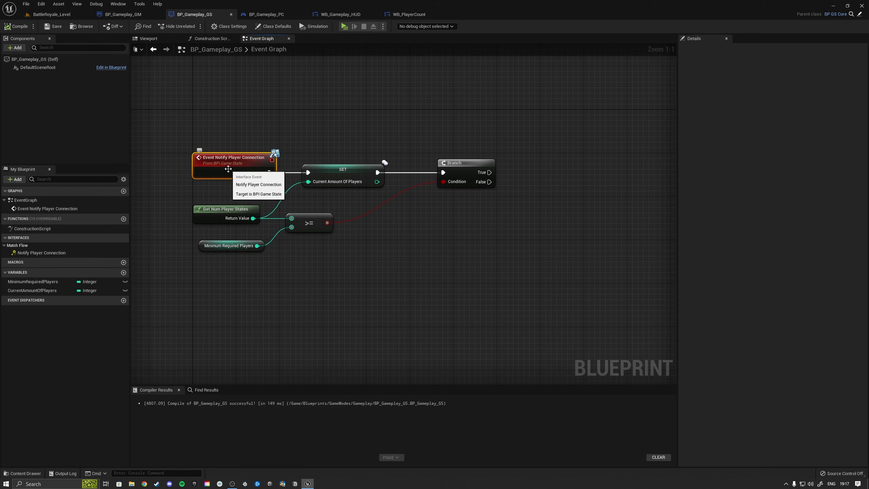
{"action": "left_click", "coordinate": [216, 219]}
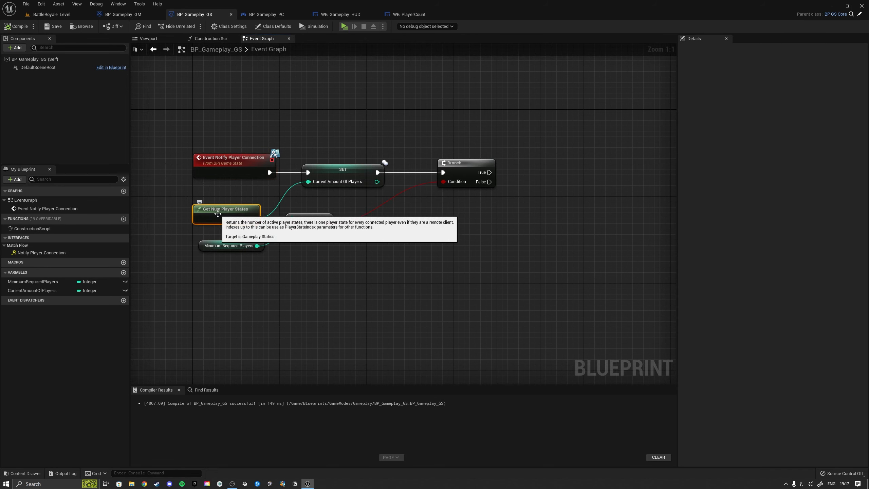
{"action": "left_click", "coordinate": [343, 171]}
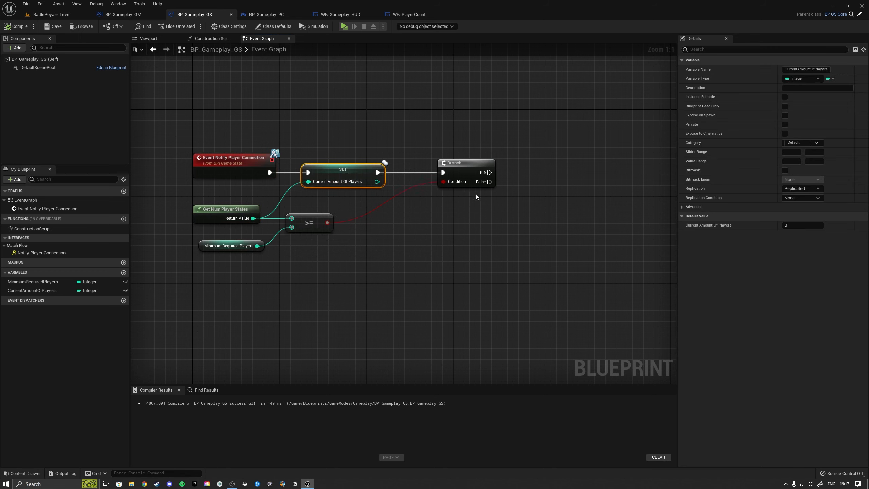
{"action": "left_click_drag", "start_coordinate": [487, 205], "coordinate": [438, 171]}
{"action": "left_click_drag", "start_coordinate": [335, 241], "coordinate": [305, 221], "text": "shift"}
{"action": "left_click_drag", "start_coordinate": [295, 269], "coordinate": [243, 245], "text": "shift"}
{"action": "left_click", "coordinate": [332, 183]}
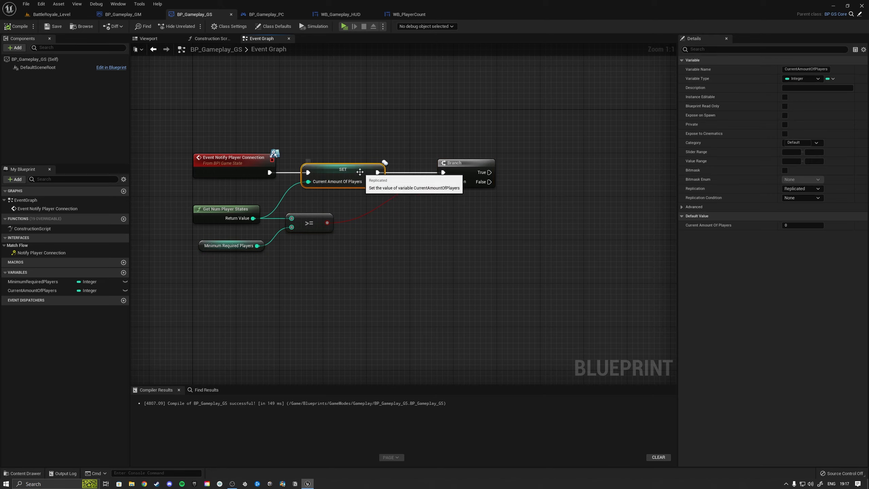
{"action": "left_click", "coordinate": [410, 16]}
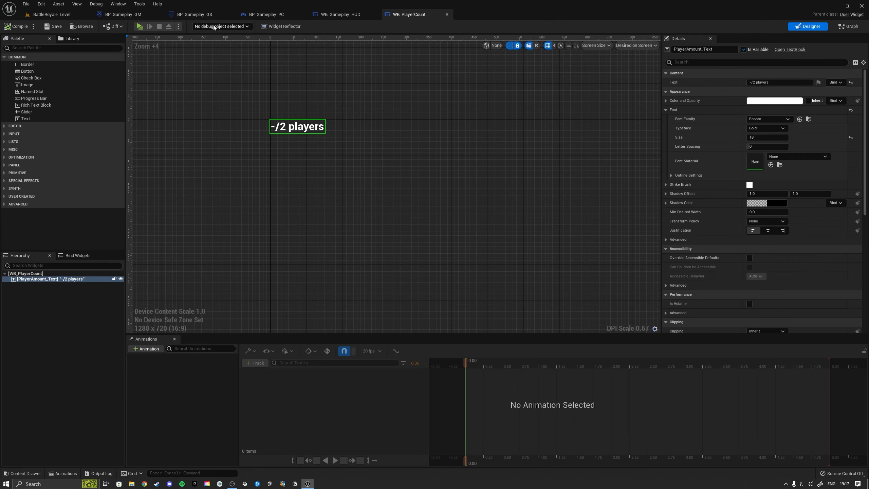
{"action": "left_click", "coordinate": [198, 15]}
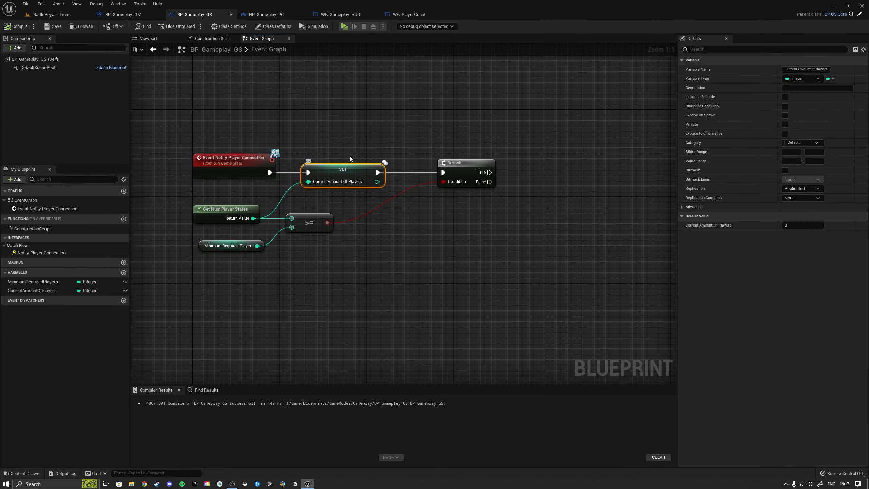
Step: In WB_PlayerCount's event graph, add an Event Construct node
{"action": "left_click", "coordinate": [411, 15]}
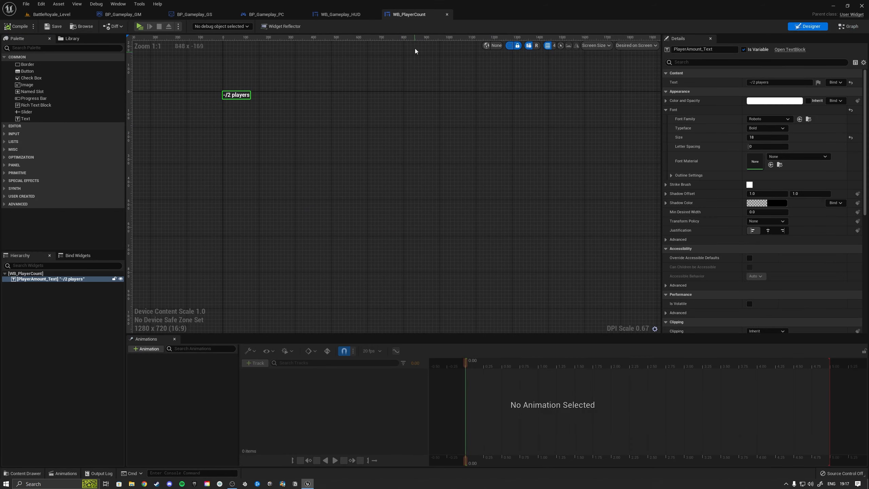
{"action": "left_click", "coordinate": [849, 26]}
{"action": "mouse_move", "coordinate": [431, 138]}
{"action": "right_mouse_down"}
{"action": "mouse_move", "coordinate": [392, 150]}
{"action": "mouse_move", "coordinate": [423, 140]}
{"action": "right_mouse_up"}
{"action": "right_click", "coordinate": [299, 206]}
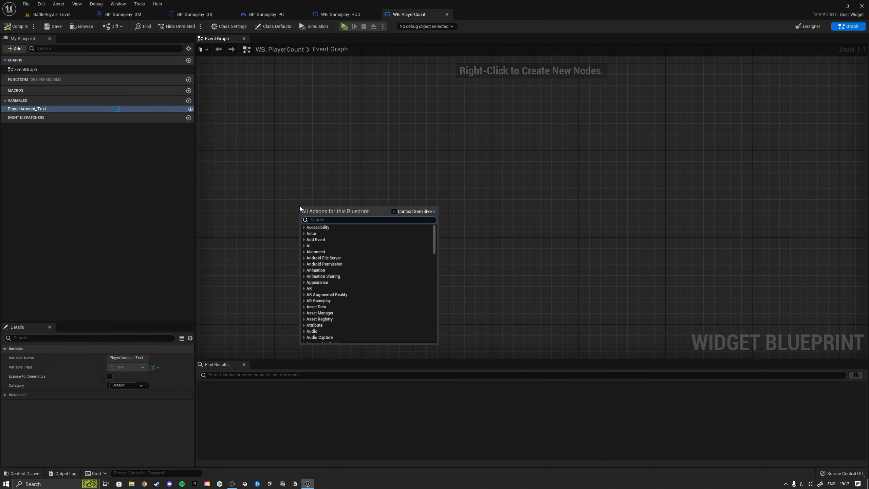
{"action": "type", "text": "event const"}
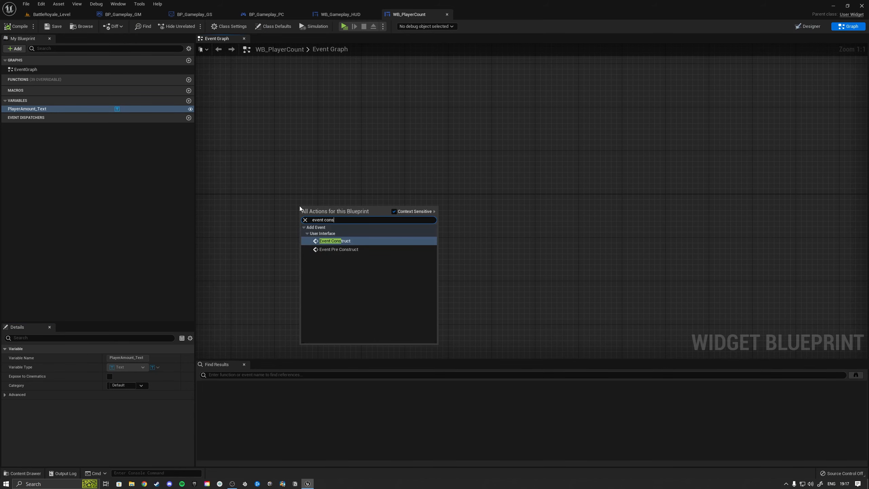
{"action": "key", "text": "Return"}
{"action": "left_click_drag", "start_coordinate": [321, 214], "coordinate": [338, 204]}
{"action": "left_click", "coordinate": [363, 174]}
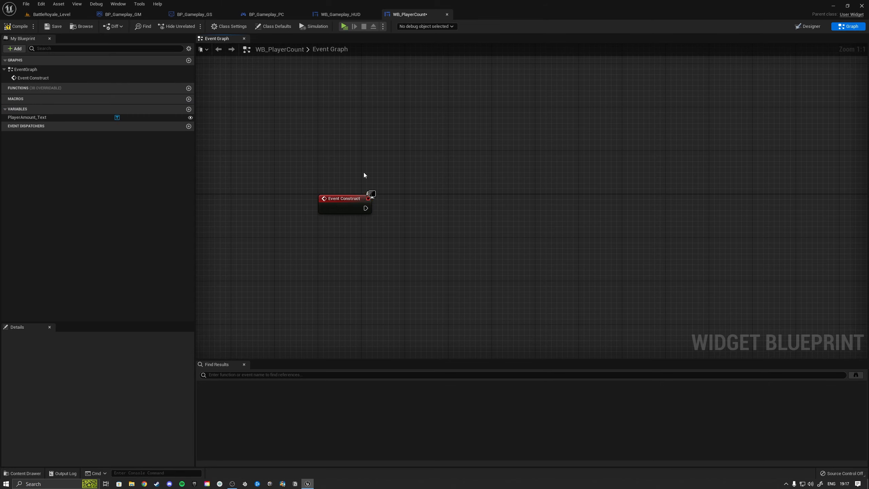
Step: Add a Get Game State node below Event Construct in the WB_PlayerCount graph
{"action": "right_click_drag", "start_coordinate": [467, 187], "coordinate": [367, 176]}
{"action": "right_click", "coordinate": [256, 233]}
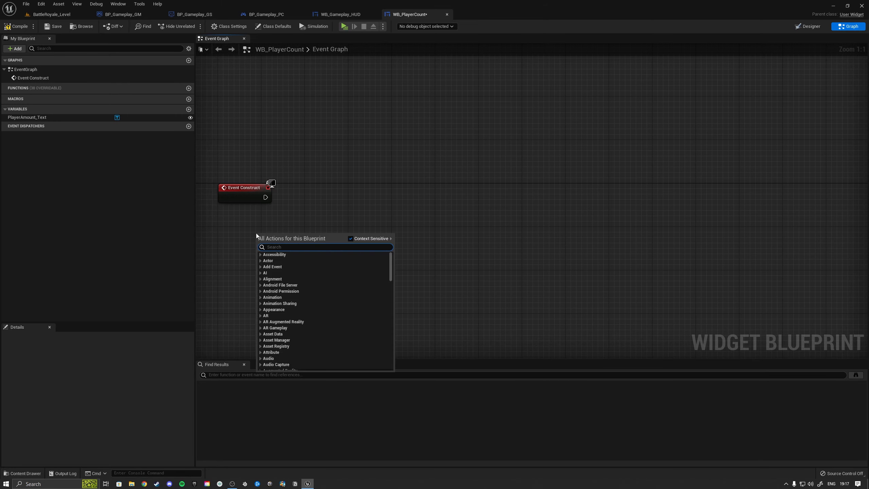
{"action": "type", "text": "get game state"}
{"action": "key", "text": "Return"}
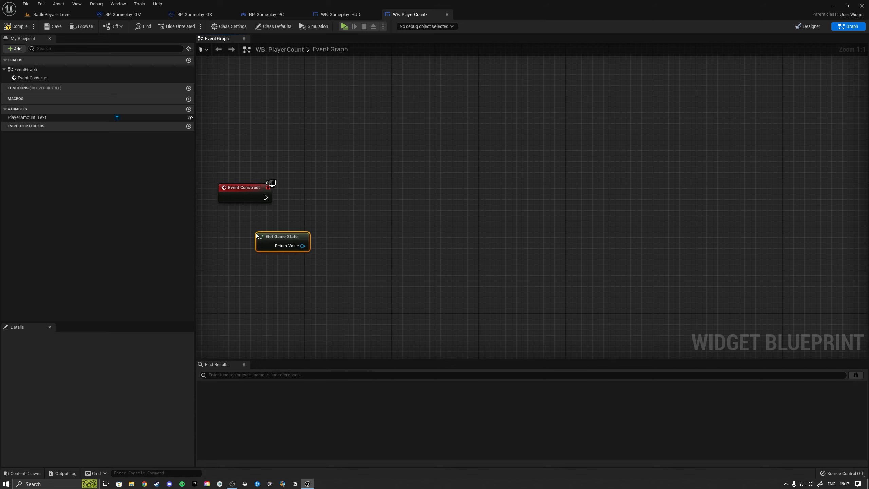
Step: Cast the Get Game State return value to BP_Gameplay_GS and run the cast from Event Construct
{"action": "left_click_drag", "start_coordinate": [279, 238], "coordinate": [341, 216]}
{"action": "type", "text": "cast to bp gamep"}
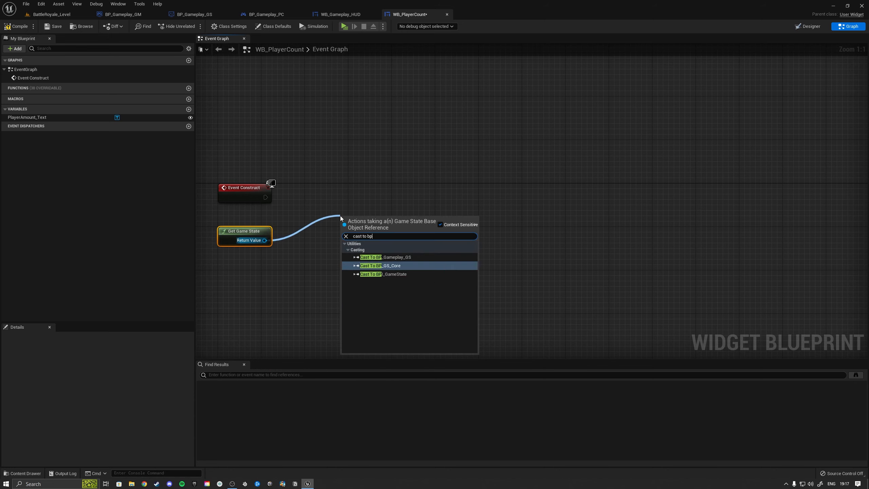
{"action": "key", "text": "Return"}
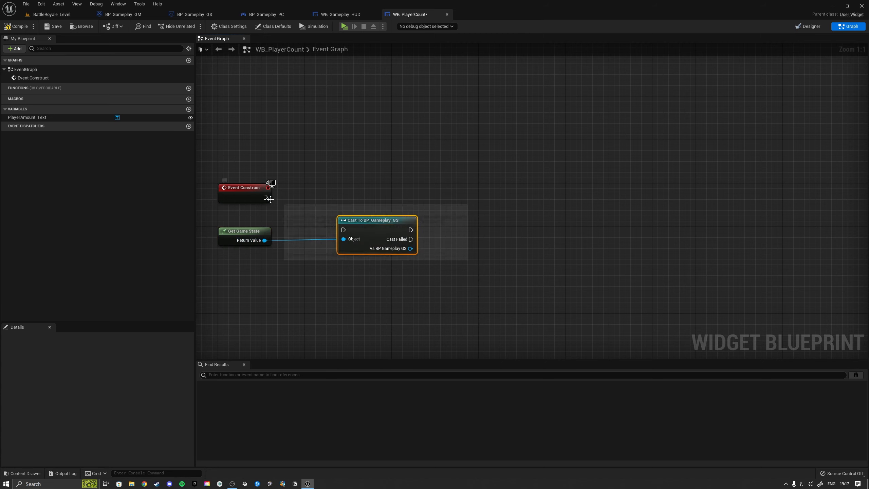
{"action": "left_click_drag", "start_coordinate": [265, 197], "coordinate": [322, 196]}
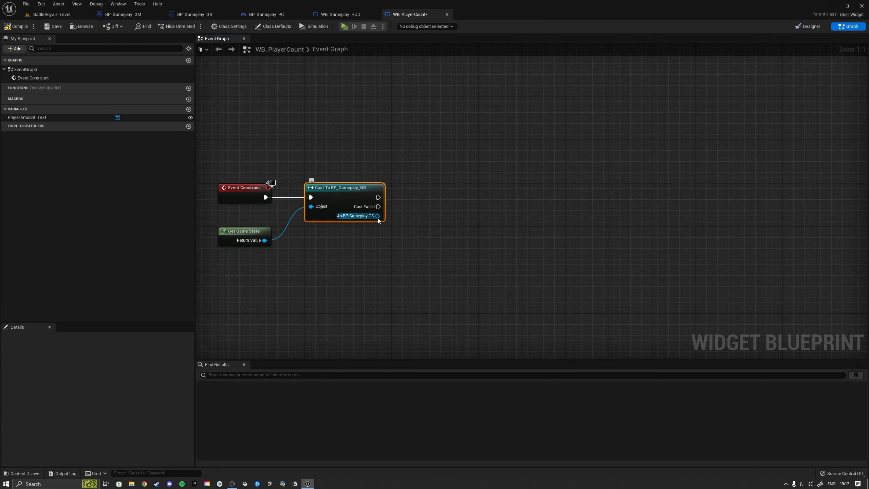
Step: Promote As BP Gameplay GS to a variable, align its Set node after the cast, and compile and save WB_PlayerCount
{"action": "left_click_drag", "start_coordinate": [377, 216], "coordinate": [444, 205]}
{"action": "left_click", "coordinate": [463, 229]}
{"action": "left_click_drag", "start_coordinate": [479, 208], "coordinate": [441, 198]}
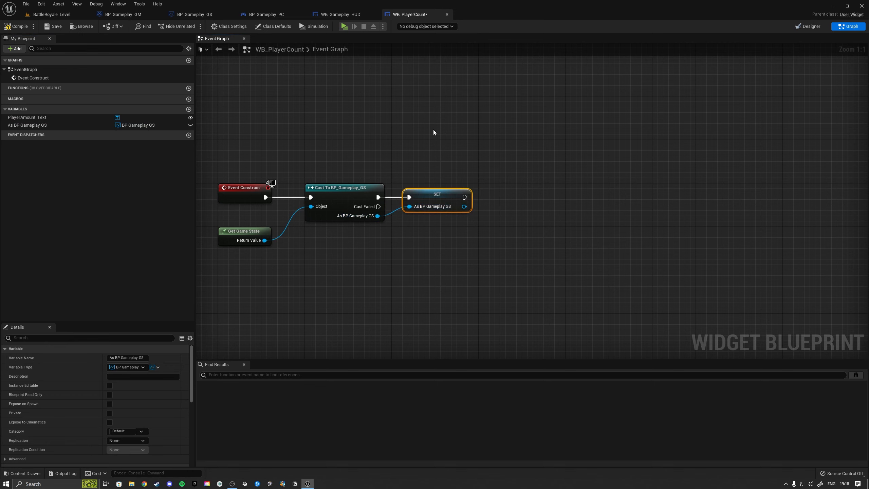
{"action": "left_click", "coordinate": [52, 30]}
{"action": "left_click", "coordinate": [407, 146]}
{"action": "right_click_drag", "start_coordinate": [409, 147], "coordinate": [449, 151]}
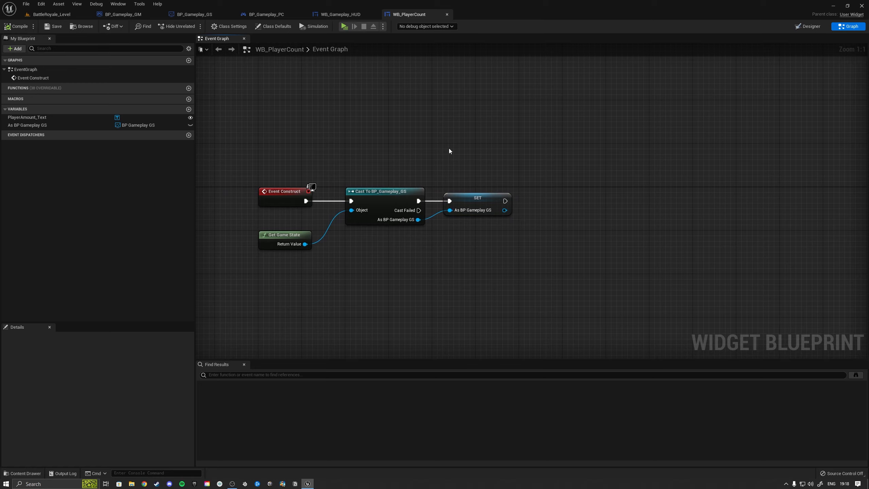
Step: Show the WB_PlayerCount designer layout and collapse the Font properties of PlayerAmount_Text
{"action": "left_click", "coordinate": [807, 30]}
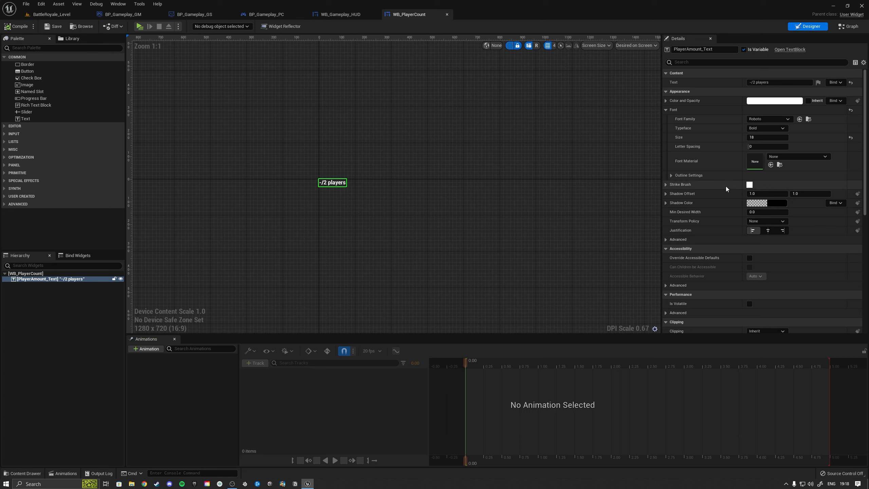
{"action": "left_click", "coordinate": [673, 110]}
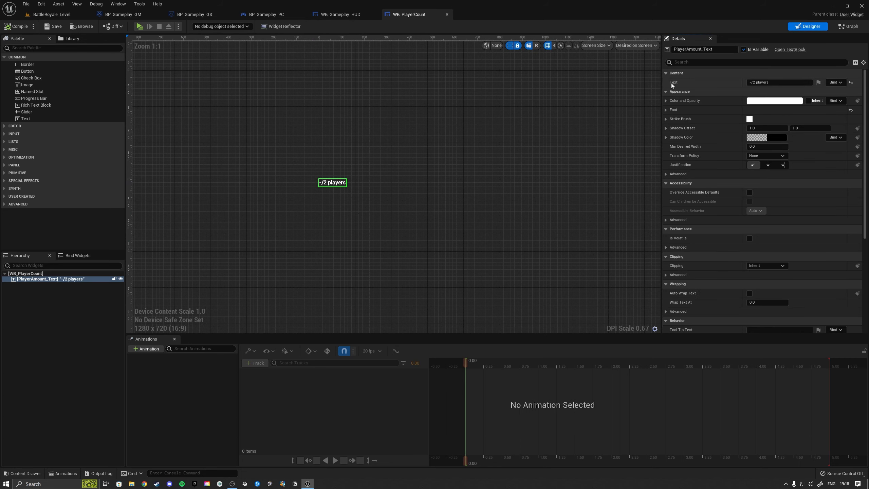
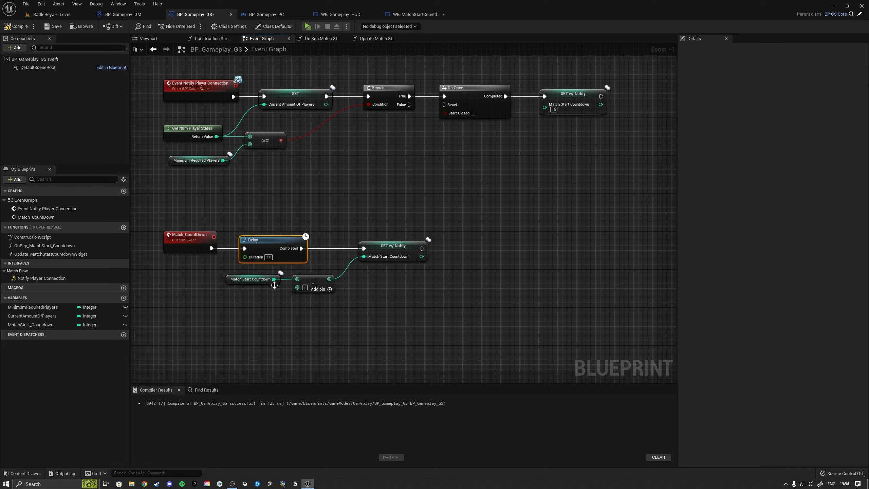
Step: In BP_Gameplay_GS's Update_MatchStartCountdownWidget function, feed MatchStart_Countdown into Update Widget's Current Time, and compile and save
{"action": "left_click", "coordinate": [397, 249]}
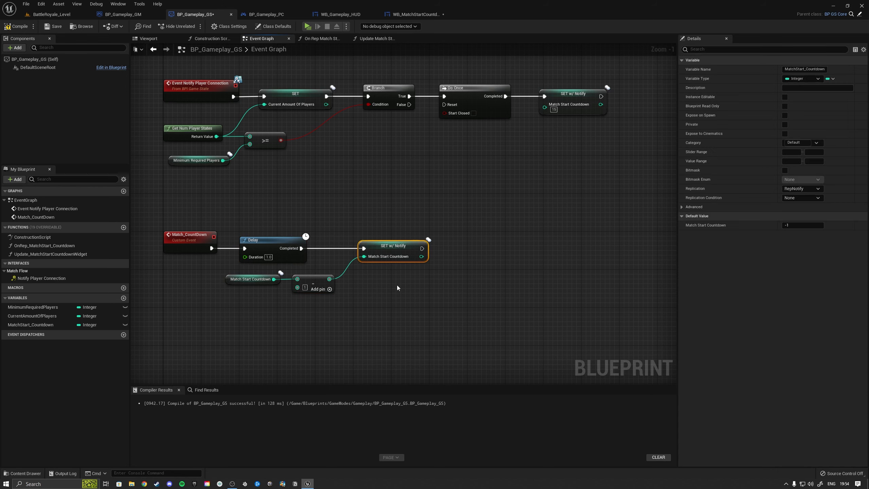
{"action": "left_click", "coordinate": [397, 287]}
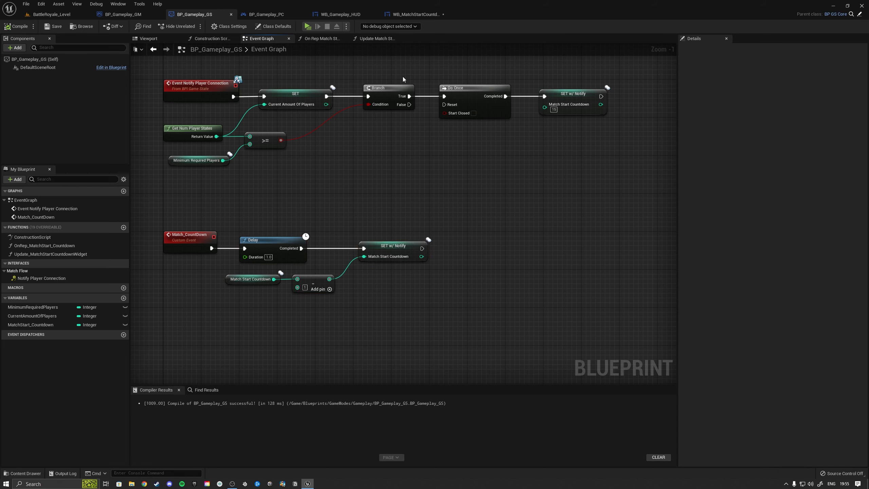
{"action": "left_click", "coordinate": [48, 254]}
{"action": "double_click", "coordinate": [48, 254]}
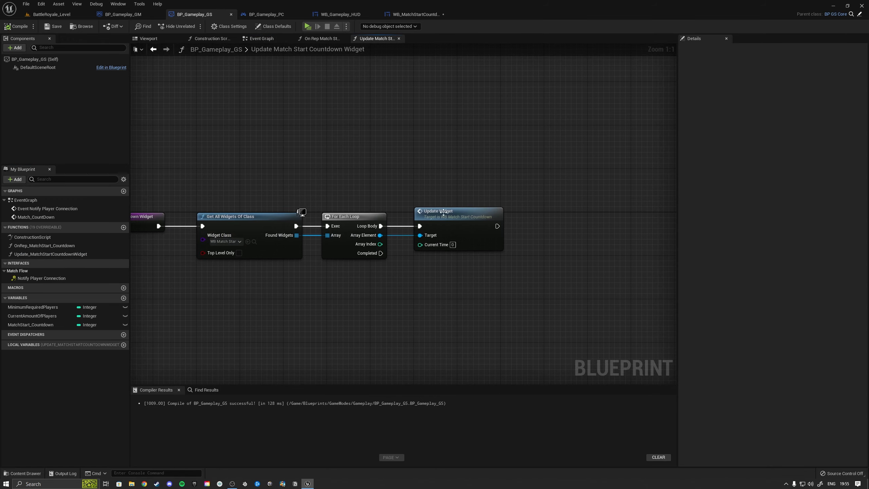
{"action": "left_click_drag", "start_coordinate": [30, 325], "coordinate": [297, 318]}
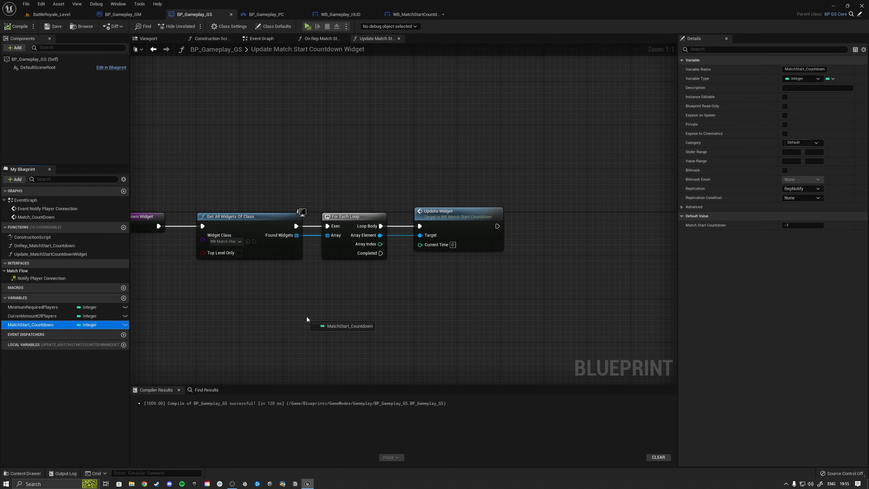
{"action": "left_click_drag", "start_coordinate": [356, 280], "coordinate": [356, 280], "text": "ctrl"}
{"action": "left_click_drag", "start_coordinate": [408, 283], "coordinate": [377, 280]}
{"action": "left_click", "coordinate": [421, 280]}
{"action": "left_click", "coordinate": [16, 27]}
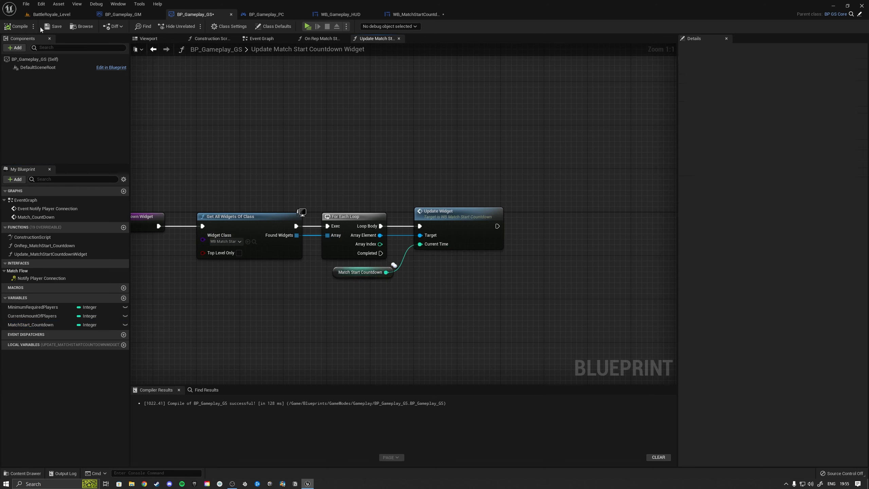
Step: In the OnRep_MatchStart_Countdown function, add a call to Update_MatchStartCountdownWidget
{"action": "left_click", "coordinate": [399, 38]}
{"action": "left_click", "coordinate": [265, 39]}
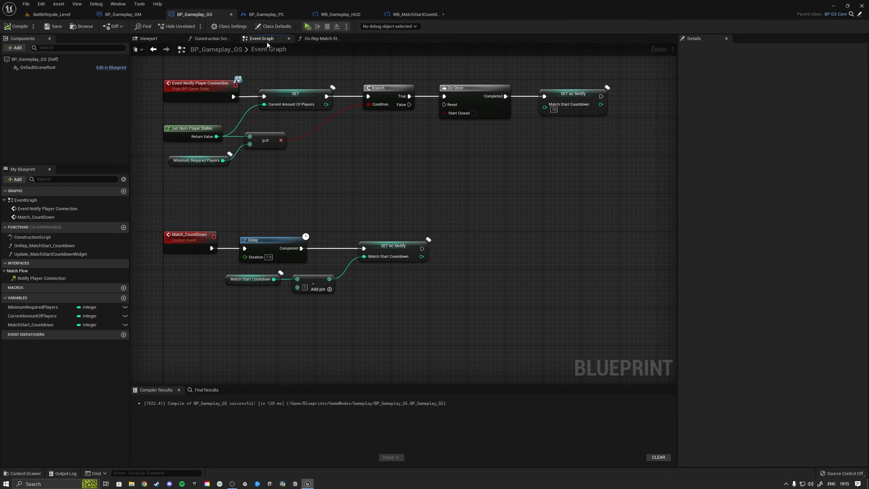
{"action": "double_click", "coordinate": [398, 245]}
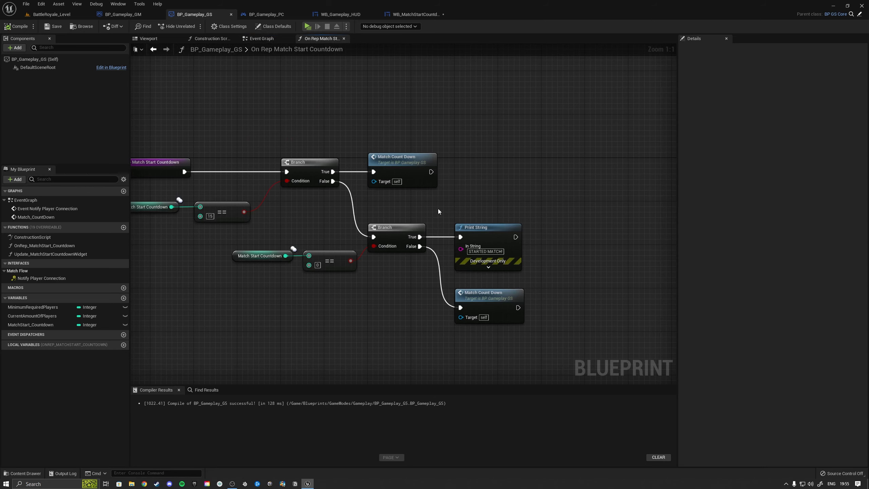
{"action": "left_click_drag", "start_coordinate": [40, 254], "coordinate": [283, 320]}
{"action": "mouse_move", "coordinate": [373, 278]}
{"action": "right_mouse_down"}
{"action": "mouse_move", "coordinate": [371, 255]}
{"action": "mouse_move", "coordinate": [390, 278]}
{"action": "right_mouse_up"}
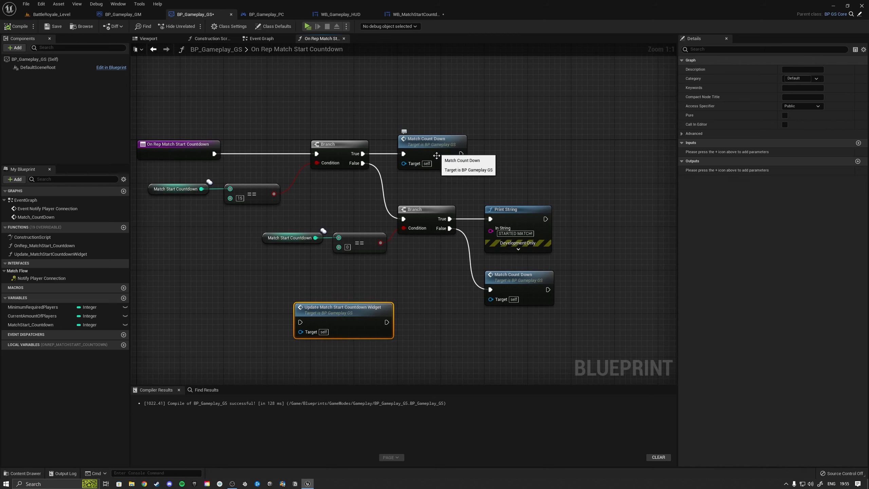
{"action": "mouse_move", "coordinate": [338, 314]}
{"action": "left_mouse_down"}
{"action": "mouse_move", "coordinate": [356, 302]}
{"action": "mouse_move", "coordinate": [343, 308]}
{"action": "left_mouse_up"}
{"action": "left_click", "coordinate": [258, 318]}
{"action": "right_click_drag", "start_coordinate": [348, 311], "coordinate": [311, 305]}
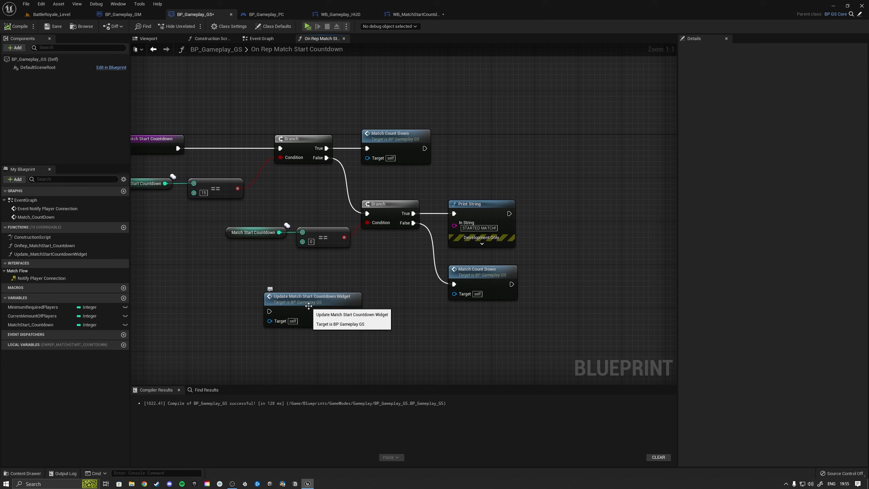
Step: Wire the Update Match Start Countdown Widget call between the function entry and the first Branch, shifting the other nodes to fit it
{"action": "left_click_drag", "start_coordinate": [311, 305], "coordinate": [239, 89]}
{"action": "left_click_drag", "start_coordinate": [178, 148], "coordinate": [205, 99]}
{"action": "left_click_drag", "start_coordinate": [291, 99], "coordinate": [281, 149]}
{"action": "left_click_drag", "start_coordinate": [534, 320], "coordinate": [272, 146]}
{"action": "left_click_drag", "start_coordinate": [292, 138], "coordinate": [380, 138]}
{"action": "left_click_drag", "start_coordinate": [247, 100], "coordinate": [258, 148]}
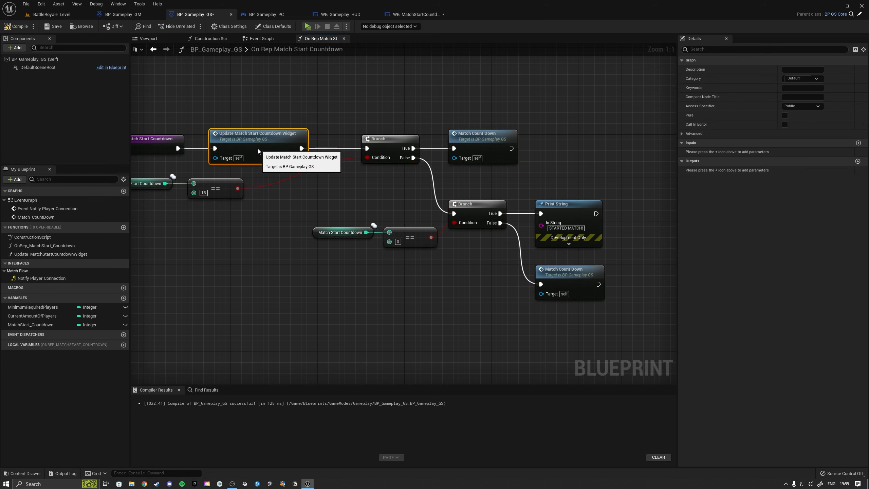
Step: Move the Match Start Countdown == 15 comparison nodes nearer to the first Branch, and compile and save BP_Gameplay_GS
{"action": "right_click_drag", "start_coordinate": [265, 196], "coordinate": [320, 219]}
{"action": "left_click_drag", "start_coordinate": [321, 221], "coordinate": [206, 202]}
{"action": "left_click_drag", "start_coordinate": [271, 211], "coordinate": [347, 212]}
{"action": "left_click", "coordinate": [11, 27]}
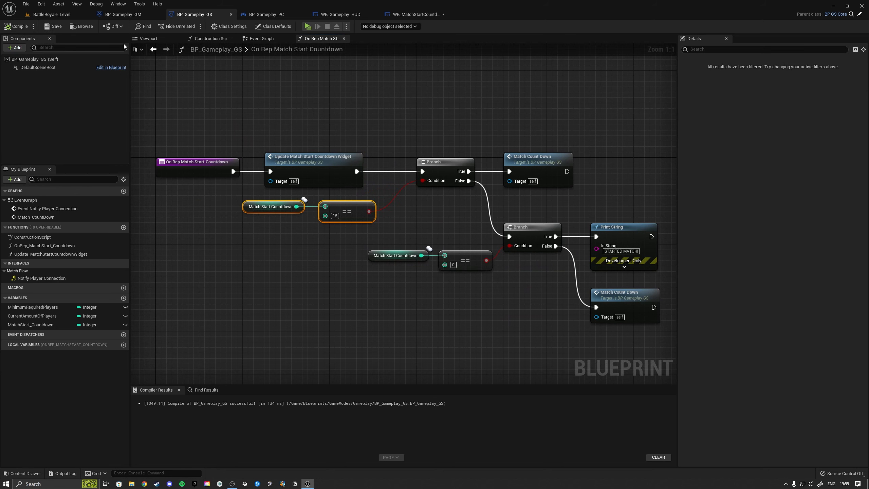
{"action": "right_click_drag", "start_coordinate": [359, 86], "coordinate": [322, 84]}
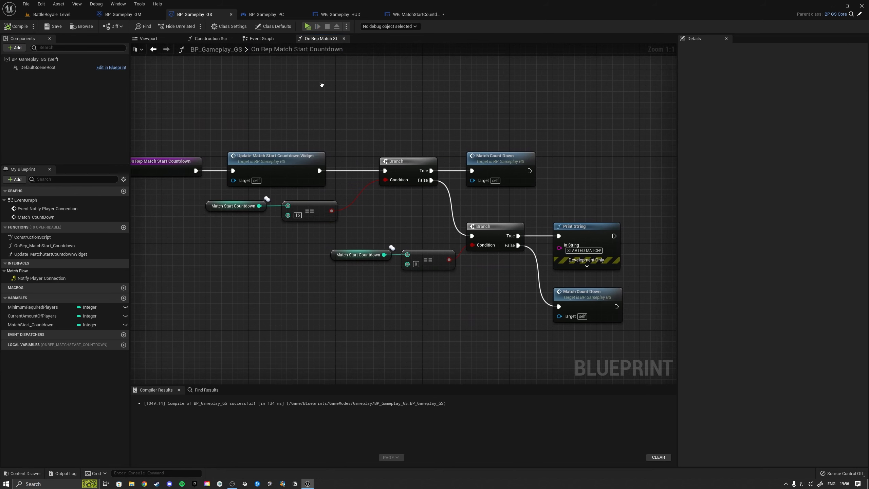
Step: Playtest with server and client windows side by side, move the client character, check the match-start countdown on both, and stop the session
{"action": "left_click", "coordinate": [308, 27]}
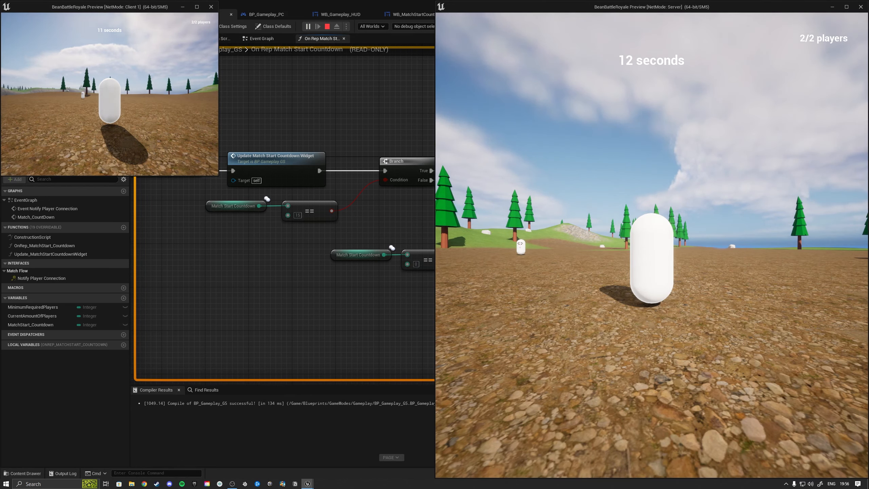
{"action": "key", "text": "super"}
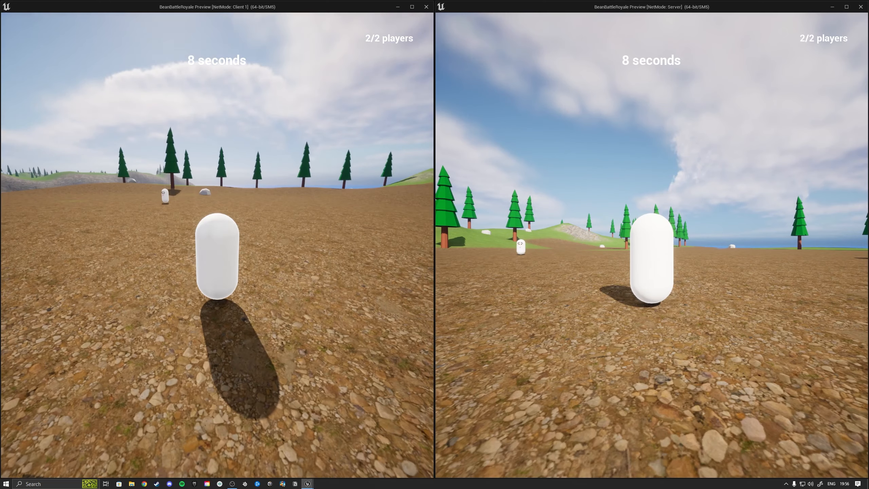
{"action": "key", "text": "w"}
{"action": "key", "text": "a"}
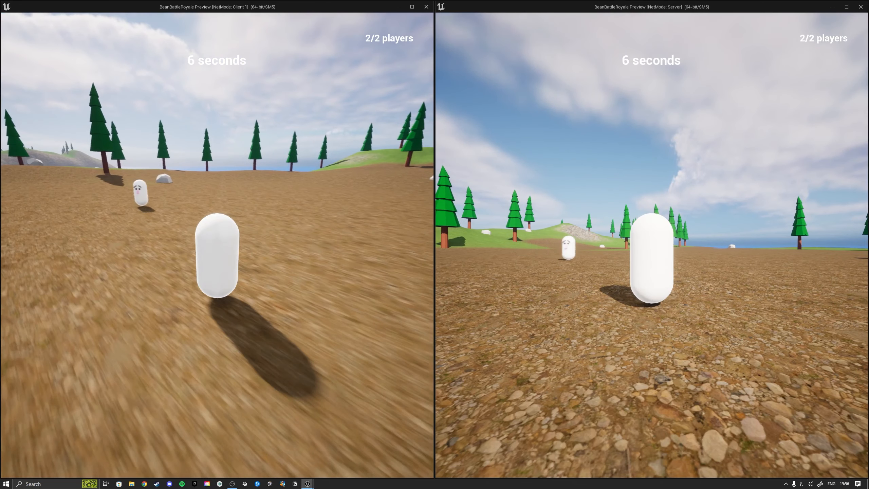
{"action": "key", "text": "w"}
{"action": "key", "text": "a"}
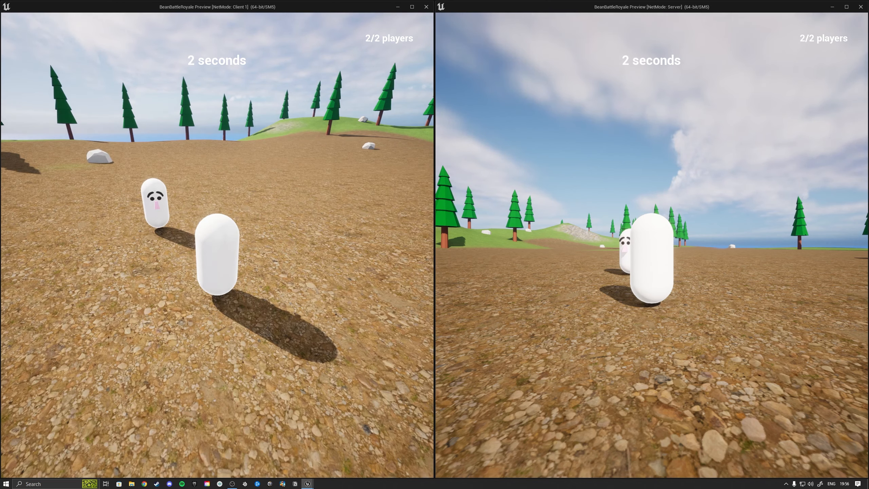
{"action": "key", "text": "Escape"}
Step: Examine the Match_CountDown delay and decrement nodes in the event graph, and open the On Rep Match Start Countdown function
{"action": "left_click", "coordinate": [276, 39]}
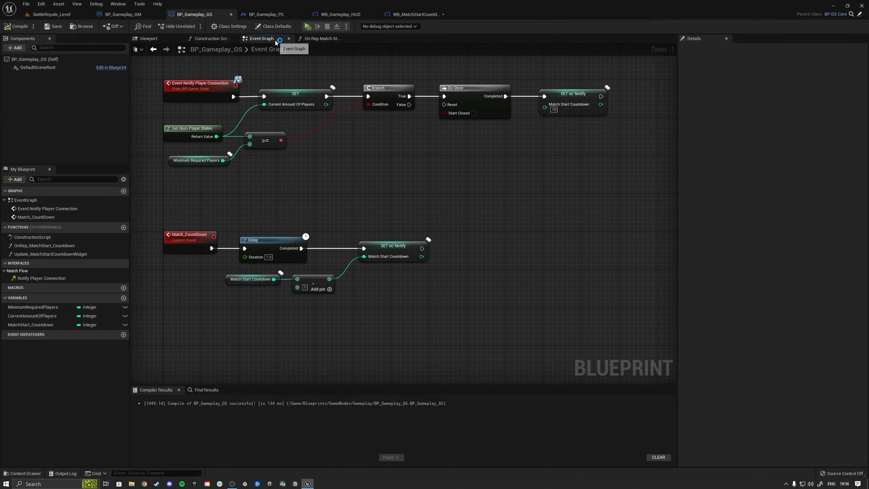
{"action": "right_click_drag", "start_coordinate": [364, 191], "coordinate": [350, 230]}
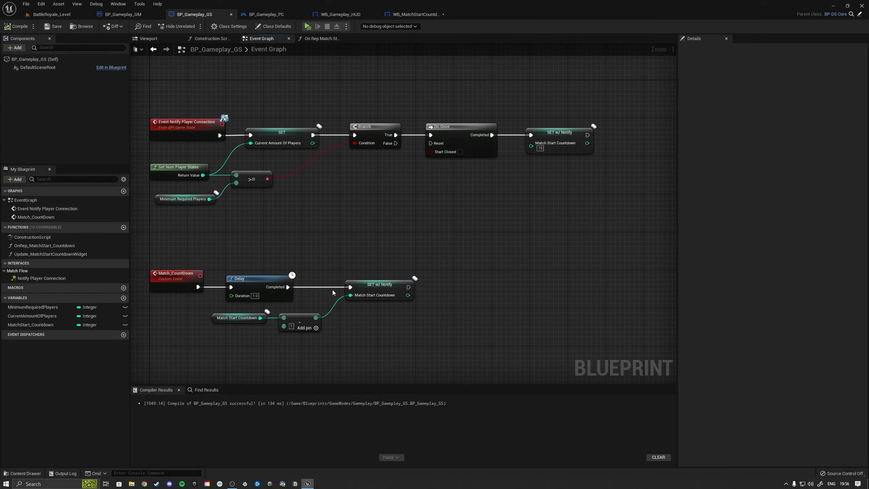
{"action": "left_click", "coordinate": [285, 283]}
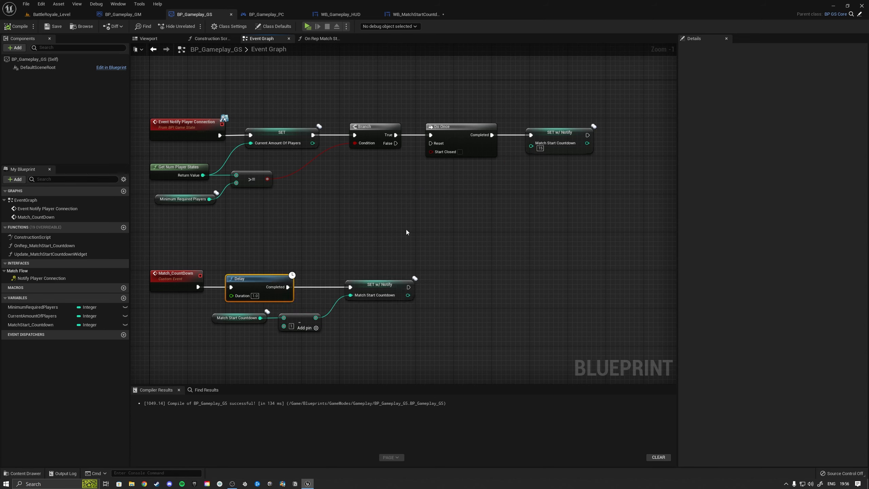
{"action": "left_click_drag", "start_coordinate": [425, 326], "coordinate": [263, 273]}
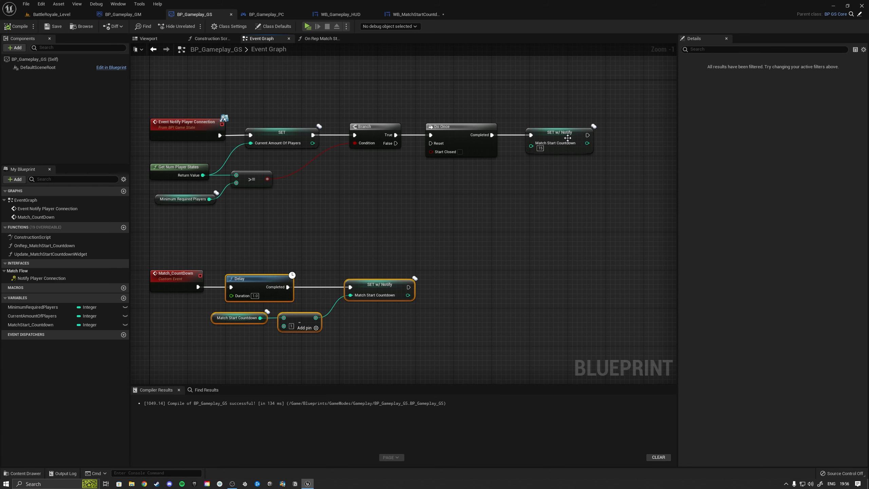
{"action": "double_click", "coordinate": [568, 138]}
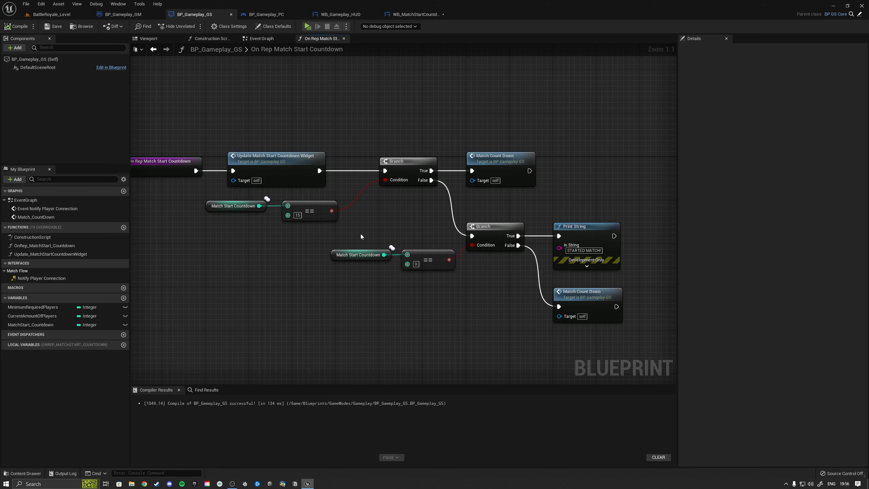
Step: Move the == 15 comparison closer to its Branch, and shift the branch logic to leave space after Update Match Start Countdown Widget
{"action": "left_click_drag", "start_coordinate": [324, 232], "coordinate": [233, 201]}
{"action": "left_click_drag", "start_coordinate": [310, 211], "coordinate": [338, 211]}
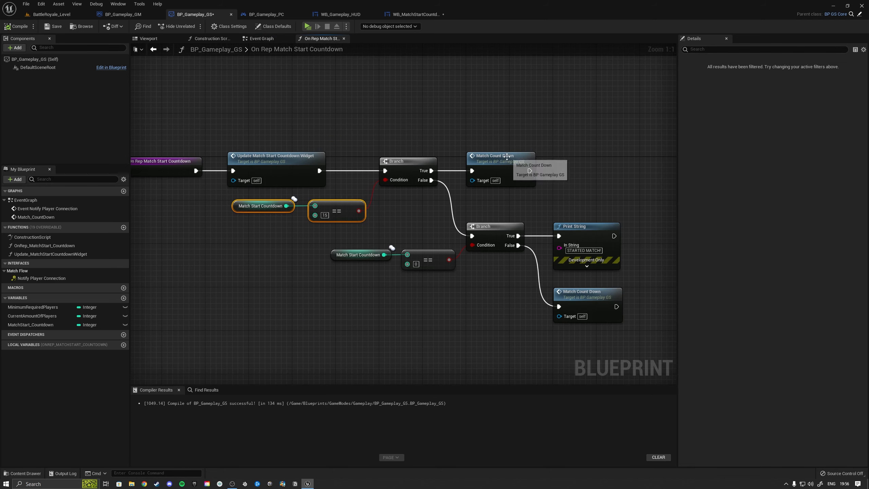
{"action": "left_click", "coordinate": [500, 159]}
{"action": "left_click", "coordinate": [408, 225]}
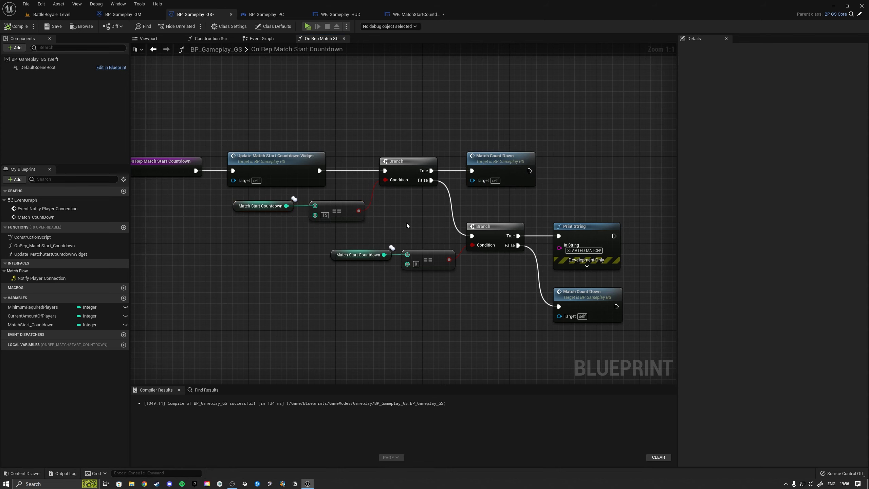
{"action": "left_click_drag", "start_coordinate": [589, 333], "coordinate": [382, 247]}
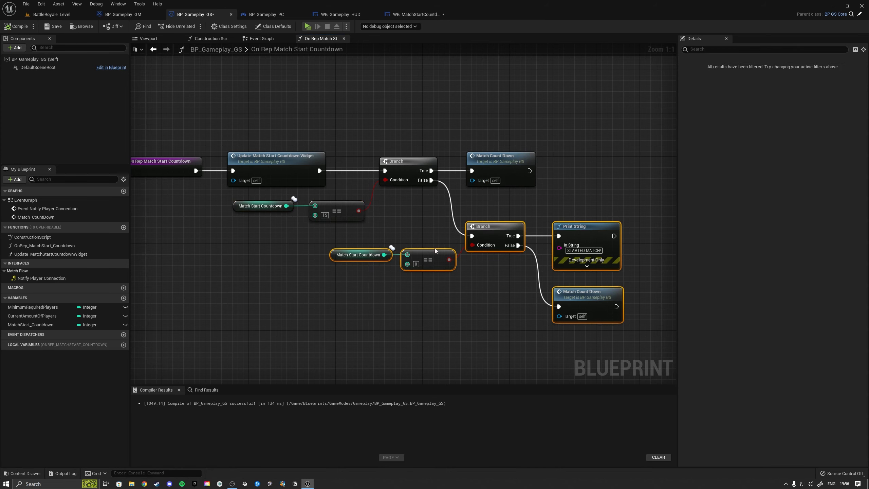
{"action": "left_click", "coordinate": [449, 318]}
{"action": "right_click_drag", "start_coordinate": [466, 320], "coordinate": [424, 296]}
{"action": "left_click_drag", "start_coordinate": [513, 272], "coordinate": [310, 120]}
{"action": "left_click", "coordinate": [239, 185], "text": "shift"}
{"action": "left_click_drag", "start_coordinate": [377, 151], "coordinate": [539, 146]}
{"action": "left_click", "coordinate": [226, 127]}
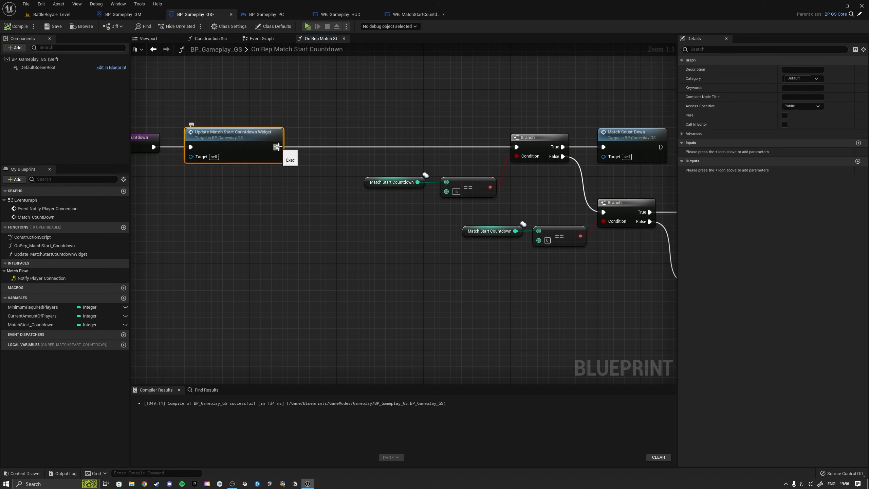
Step: Insert a Switch Has Authority node after Update Match Start Countdown Widget, with Authority leading to the first Branch, and align it with the execution line
{"action": "right_click_drag", "start_coordinate": [350, 178], "coordinate": [238, 169]}
{"action": "left_click_drag", "start_coordinate": [249, 111], "coordinate": [594, 270]}
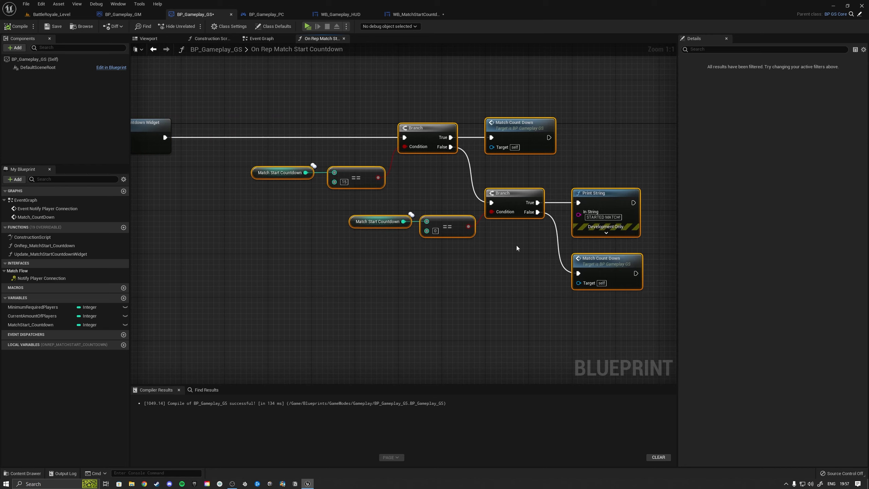
{"action": "right_click_drag", "start_coordinate": [323, 215], "coordinate": [385, 233]}
{"action": "left_click_drag", "start_coordinate": [225, 157], "coordinate": [302, 149]}
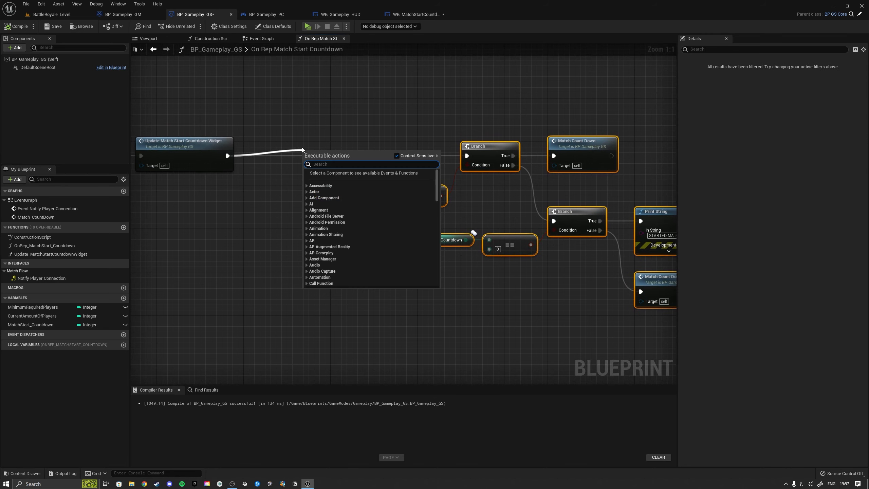
{"action": "type", "text": "switch"}
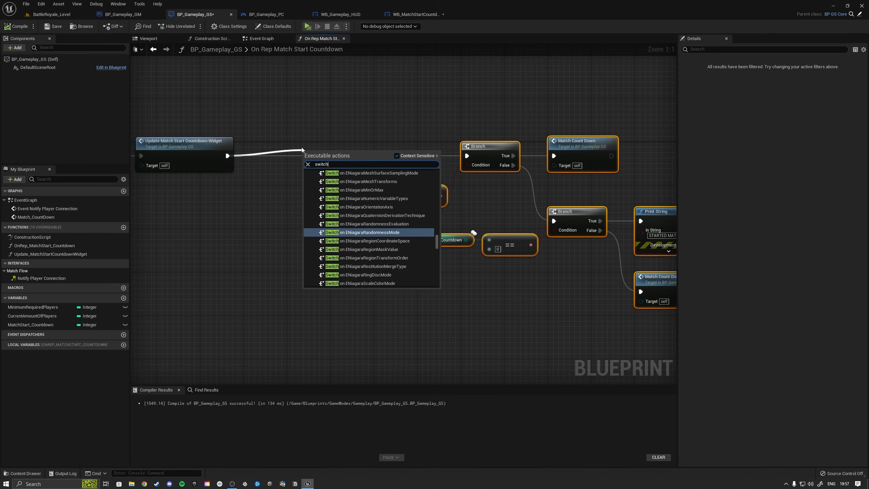
{"action": "type", "text": " has"}
{"action": "key", "text": "Return"}
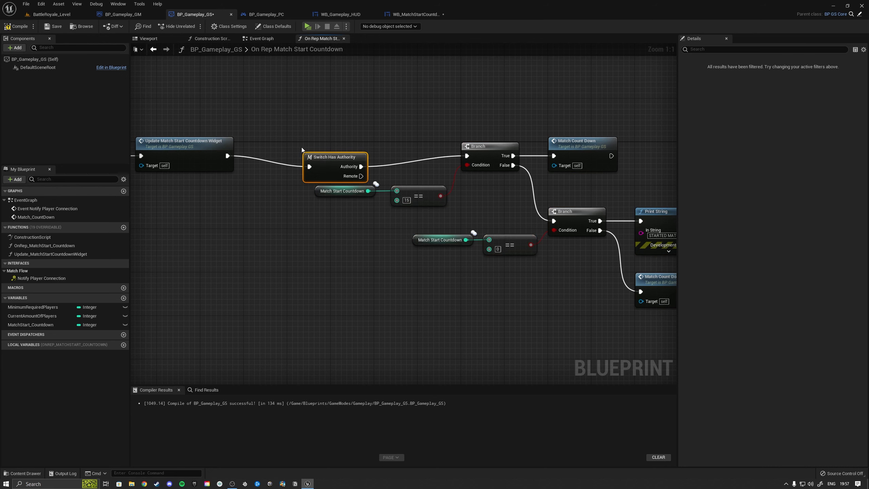
{"action": "left_click_drag", "start_coordinate": [312, 155], "coordinate": [264, 144]}
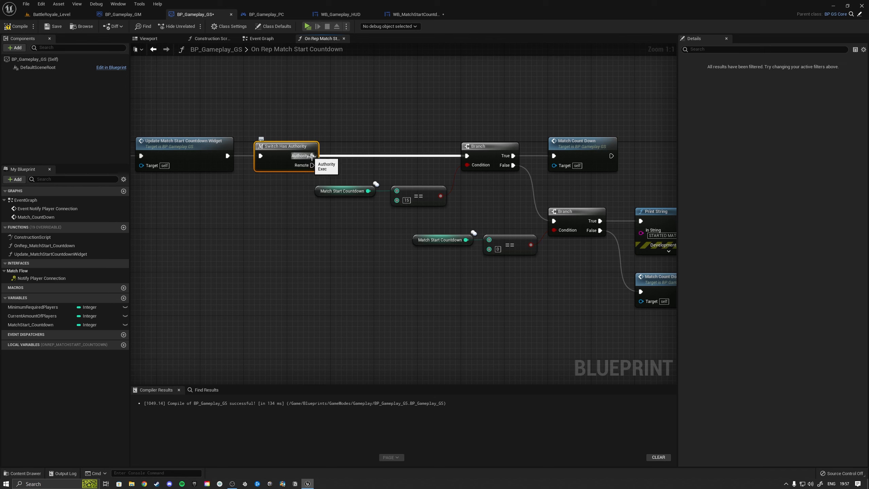
{"action": "left_click", "coordinate": [320, 160]}
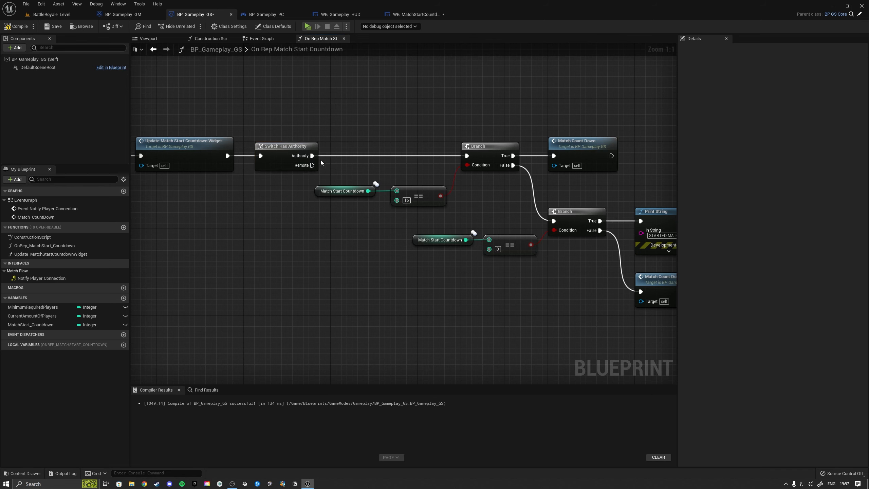
{"action": "right_click_drag", "start_coordinate": [390, 141], "coordinate": [294, 134]}
{"action": "left_click_drag", "start_coordinate": [281, 110], "coordinate": [576, 307]}
{"action": "right_click_drag", "start_coordinate": [258, 261], "coordinate": [477, 280]}
{"action": "left_click", "coordinate": [306, 171]}
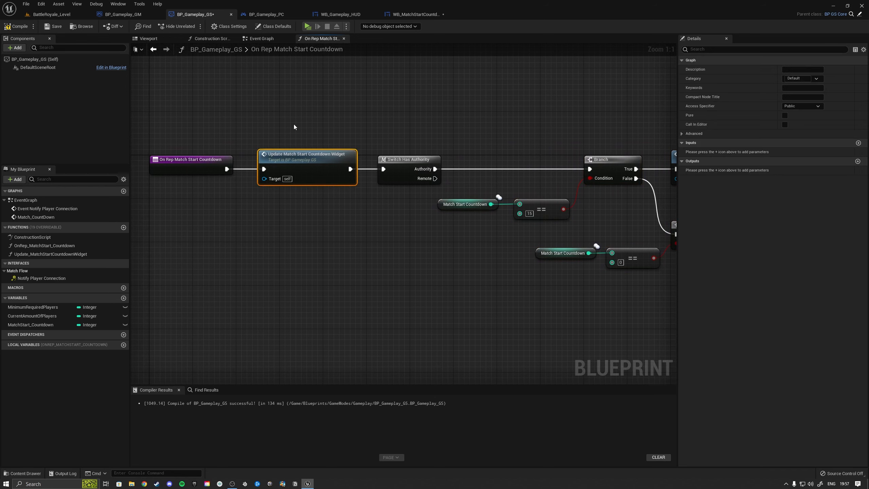
Step: Start a playtest and tile the client preview window beside the server window at half-screen size
{"action": "left_click", "coordinate": [308, 27]}
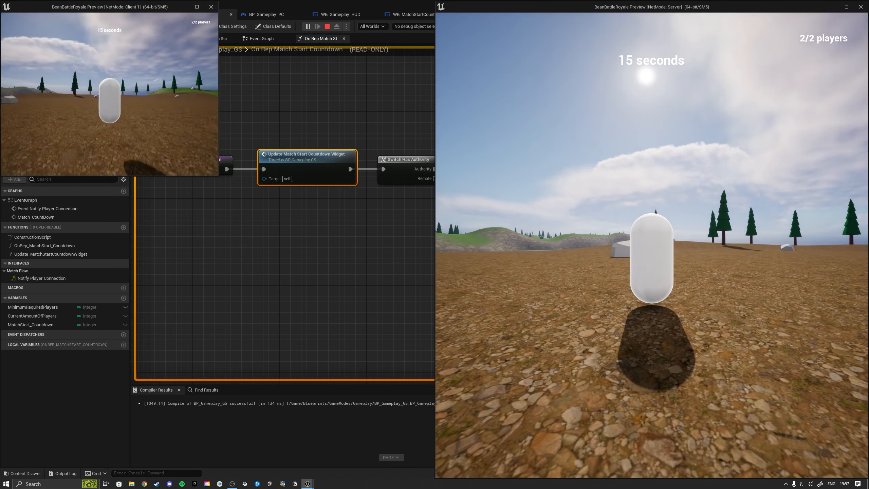
{"action": "key", "text": "super"}
{"action": "left_click_drag", "start_coordinate": [116, 7], "coordinate": [1, 70]}
{"action": "left_click", "coordinate": [32, 71]}
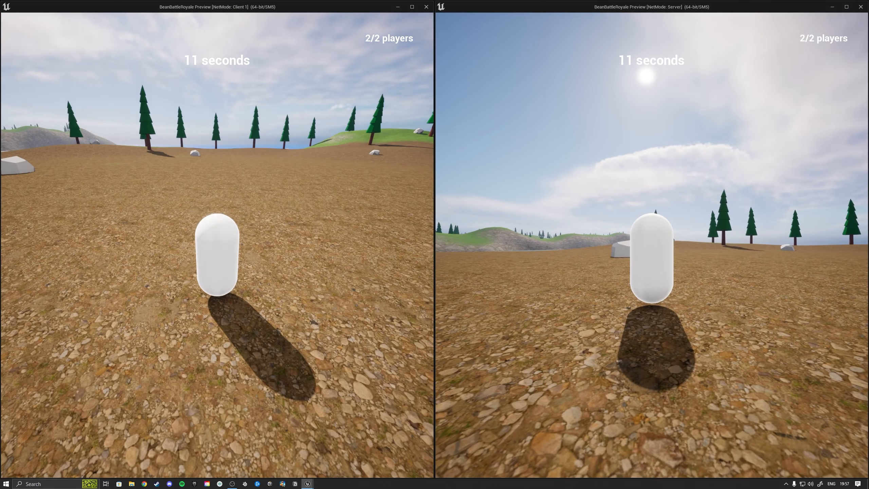
Step: Move the client character towards the server's character and jump while checking the match-start countdown in both windows
{"action": "key", "text": "w"}
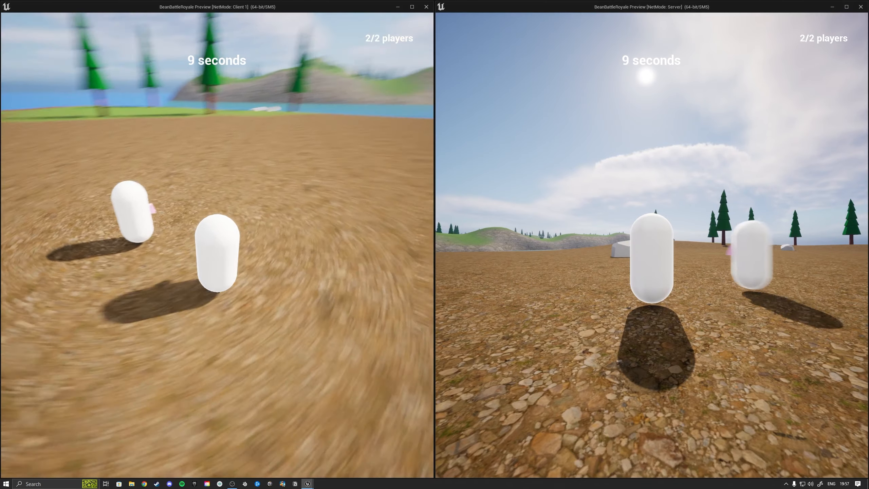
{"action": "key", "text": "space"}
{"action": "key", "text": "space"}
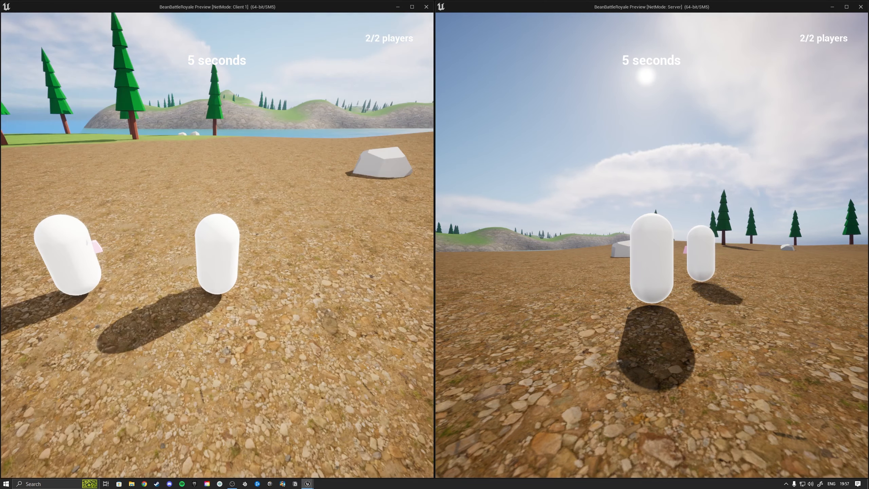
{"action": "key", "text": "space"}
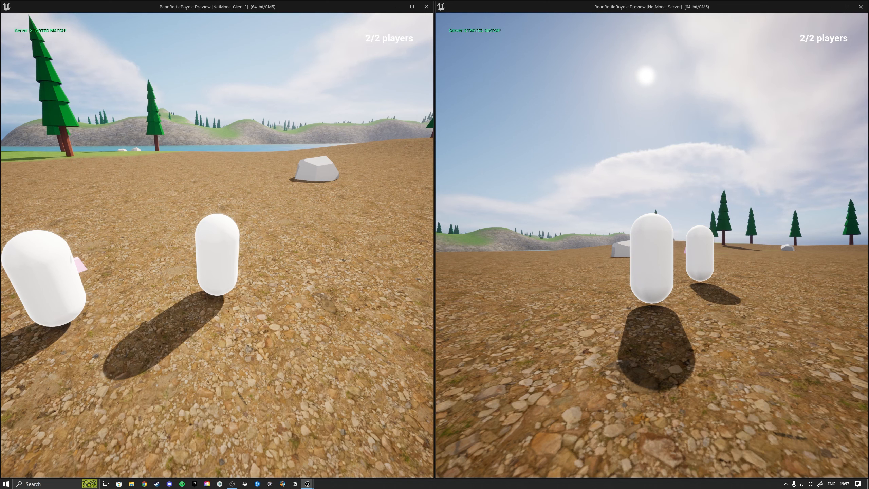
Step: Keep moving the client character around after the countdown, compare its movement in the client and server windows, and end the playtest
{"action": "key", "text": "s"}
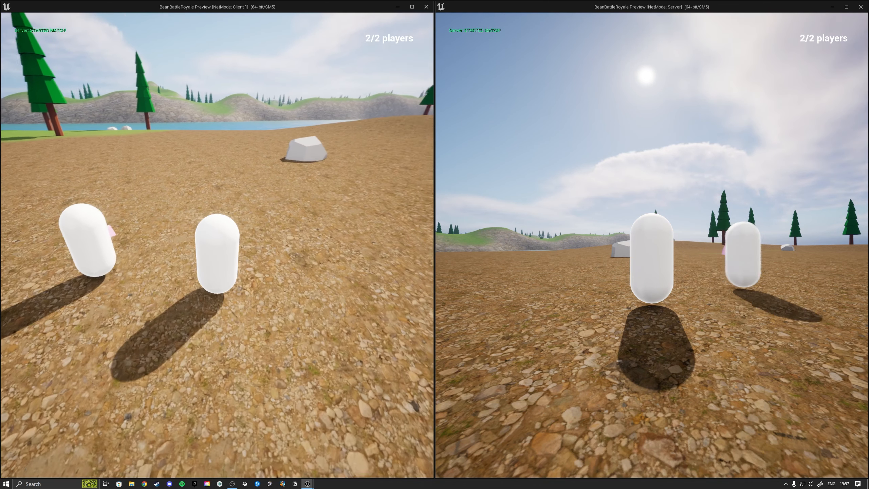
{"action": "key", "text": "a"}
{"action": "key", "text": "d"}
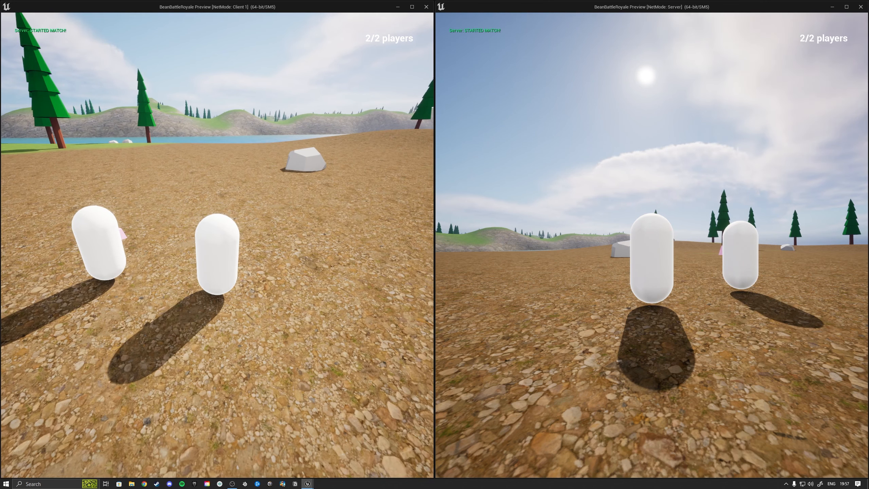
{"action": "key", "text": "d"}
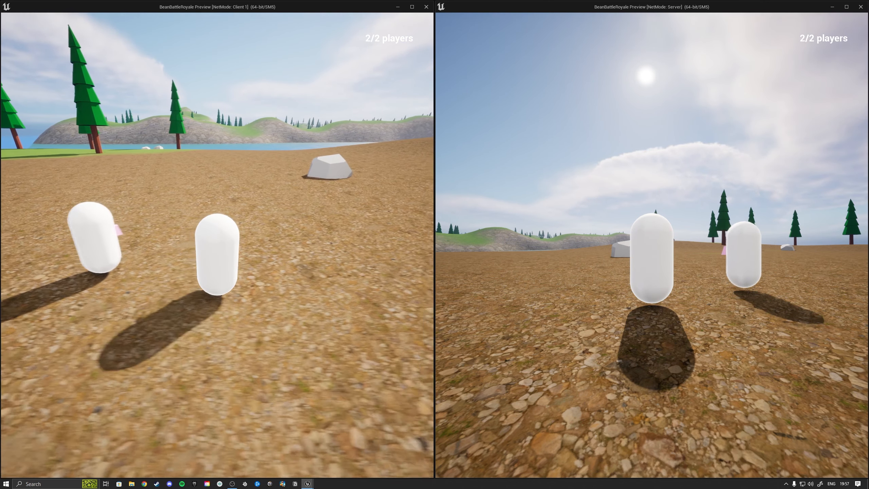
{"action": "key", "text": "a"}
{"action": "key", "text": "d"}
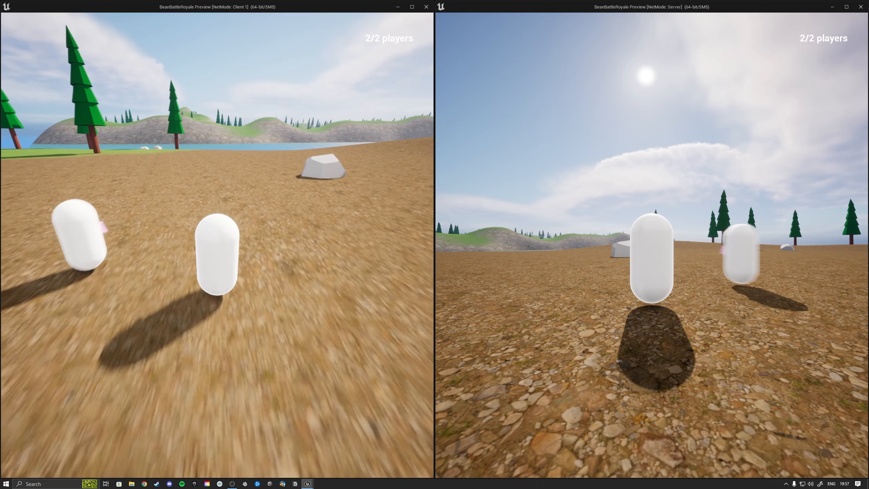
{"action": "key", "text": "s"}
{"action": "key", "text": "a"}
{"action": "key", "text": "d"}
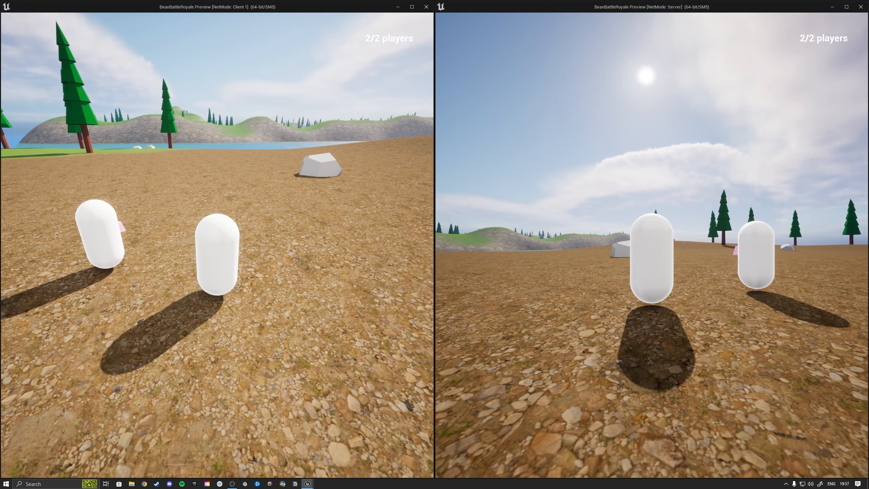
{"action": "key", "text": "a"}
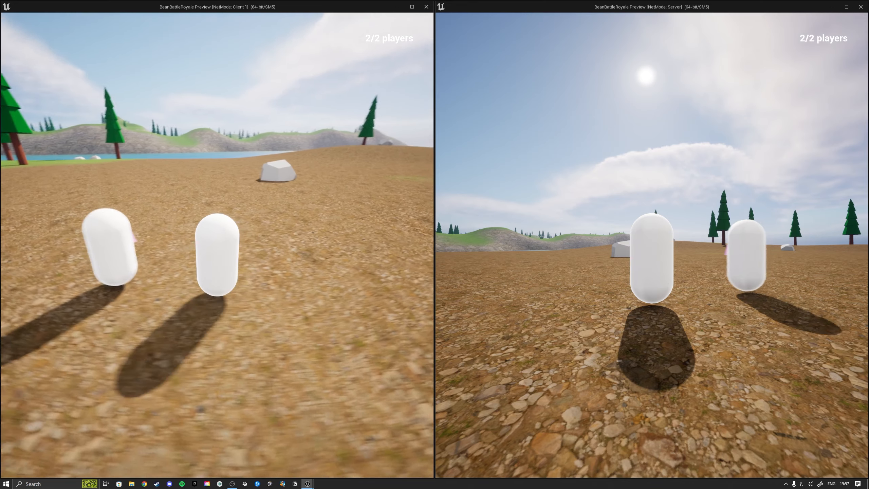
{"action": "key", "text": "d"}
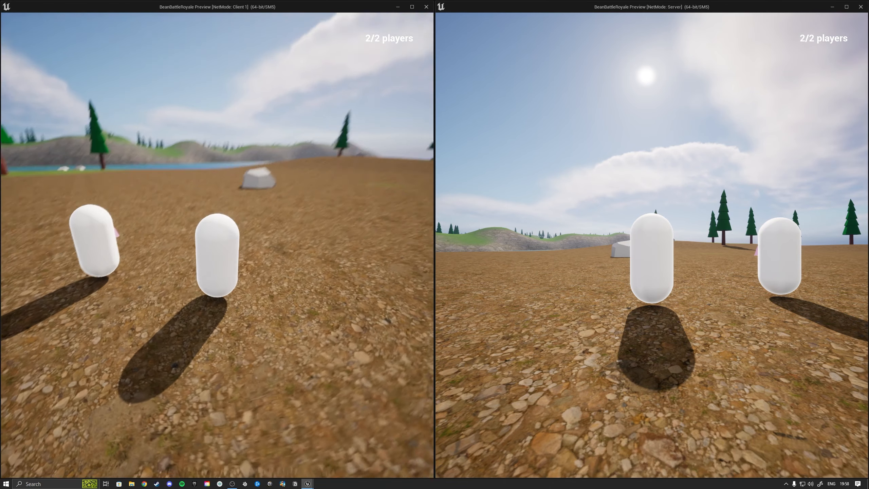
{"action": "key", "text": "w"}
{"action": "key", "text": "s"}
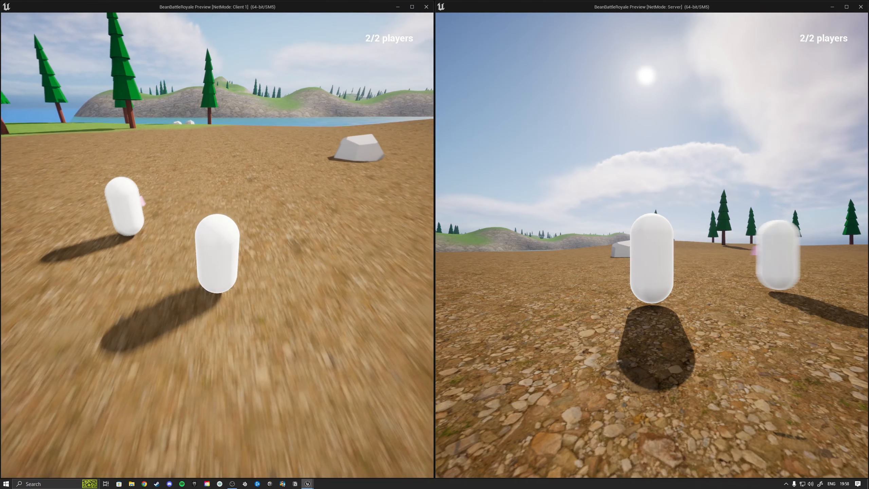
{"action": "key", "text": "space"}
{"action": "key", "text": "w"}
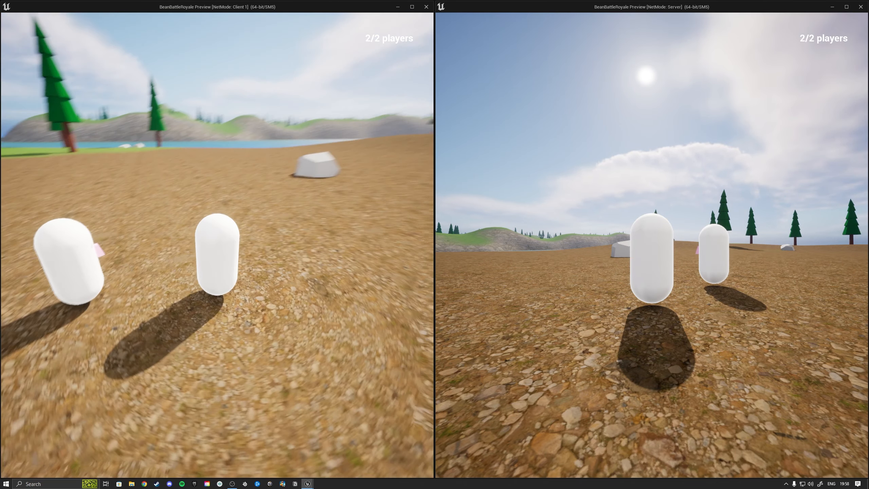
{"action": "key", "text": "s"}
{"action": "key", "text": "Escape"}
{"action": "key", "text": "w"}
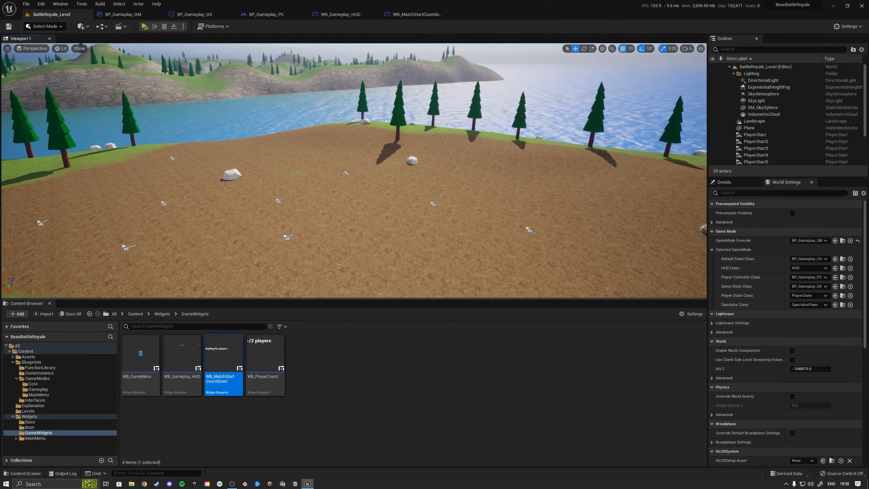
{"action": "key", "text": "e"}
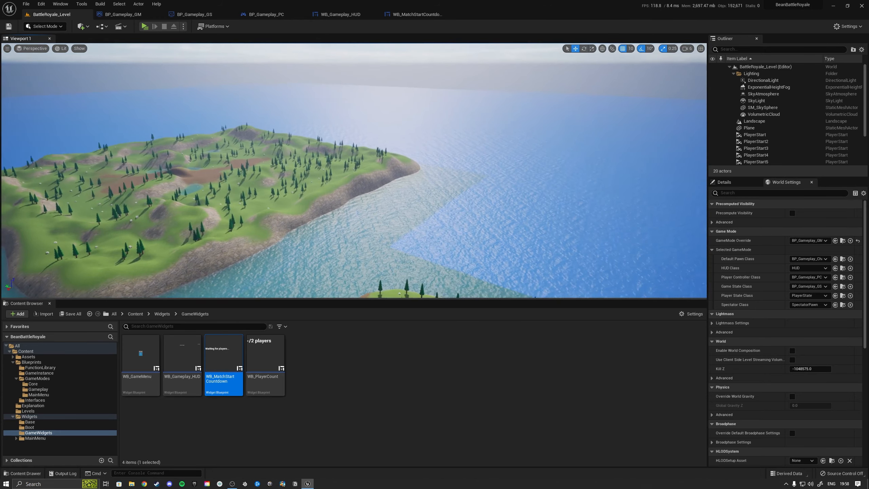
{"action": "right_click_drag", "start_coordinate": [354, 171], "coordinate": [325, 125]}
{"action": "key", "text": "w"}
{"action": "right_click_drag", "start_coordinate": [383, 216], "coordinate": [381, 206]}
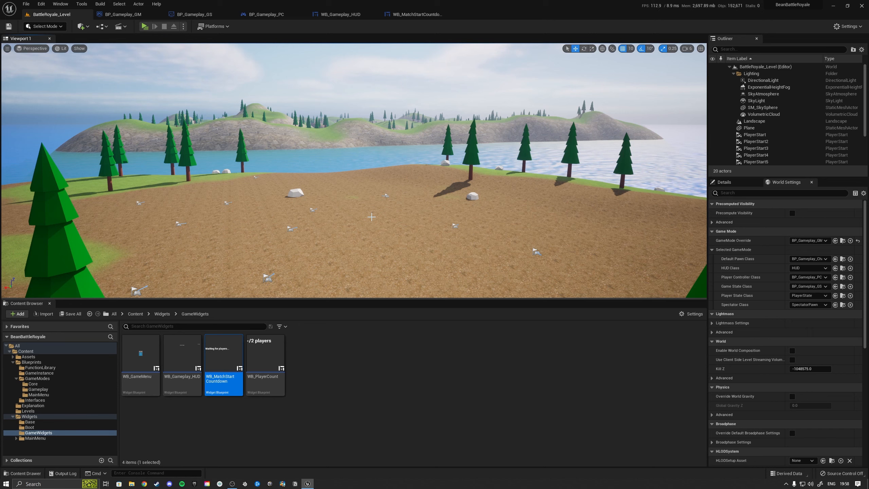
{"action": "mouse_move", "coordinate": [371, 217]}
{"action": "right_mouse_down"}
{"action": "mouse_move", "coordinate": [372, 192]}
{"action": "mouse_move", "coordinate": [374, 219]}
{"action": "mouse_move", "coordinate": [375, 209]}
{"action": "right_mouse_up"}
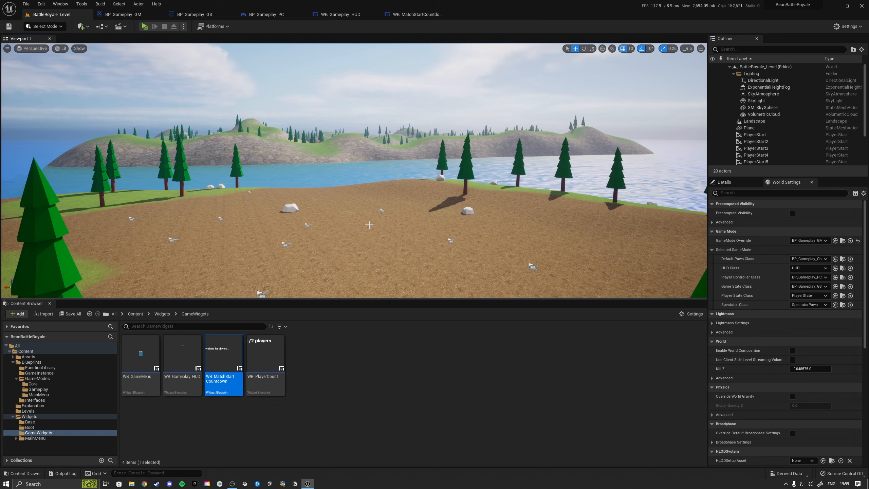
{"action": "mouse_move", "coordinate": [366, 225]}
{"action": "right_mouse_down"}
{"action": "mouse_move", "coordinate": [378, 218]}
{"action": "mouse_move", "coordinate": [366, 226]}
{"action": "right_mouse_up"}
{"action": "key", "text": "s"}
{"action": "key", "text": "w"}
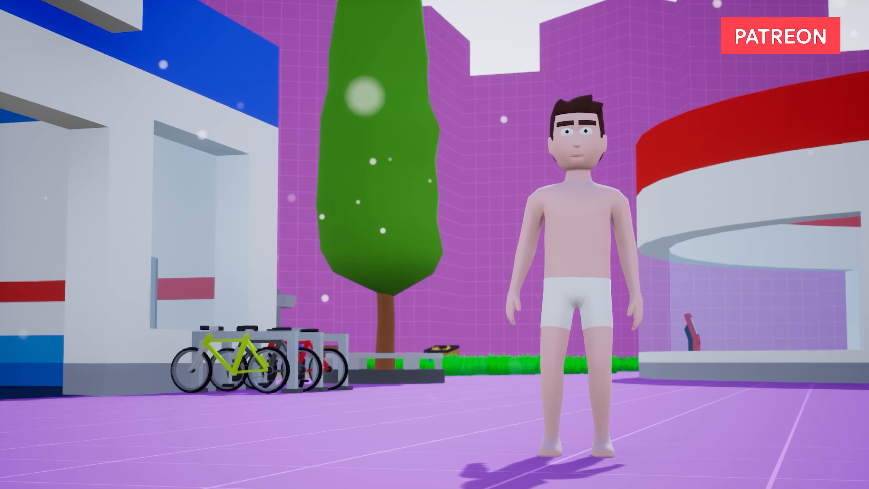